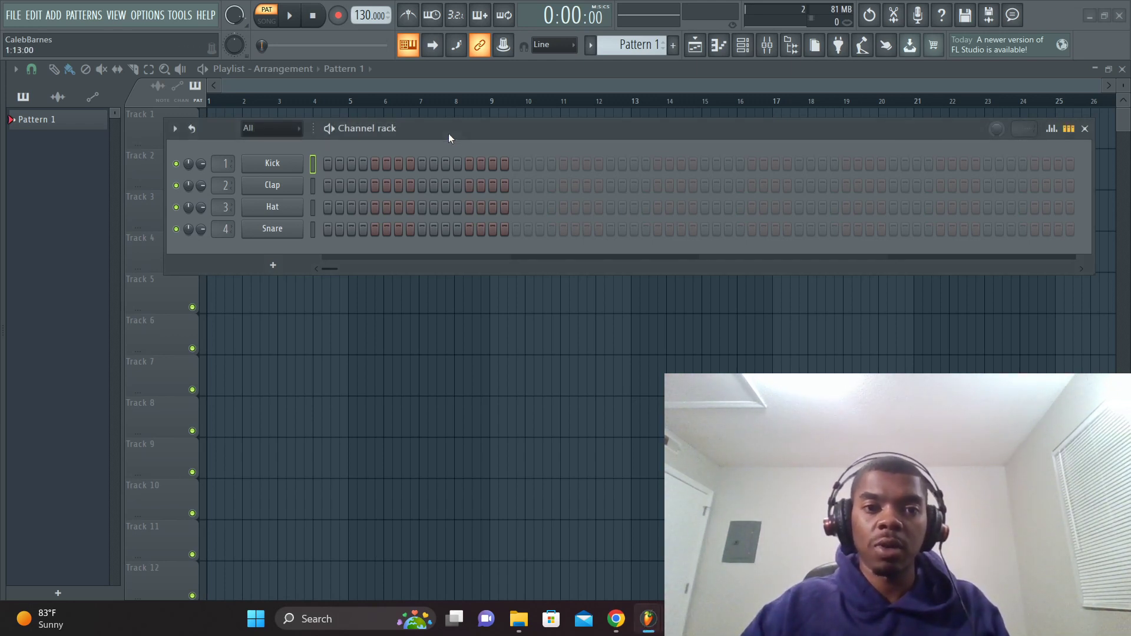
pyautogui.moveTo(448, 134); pyautogui.dragTo(406, 163)
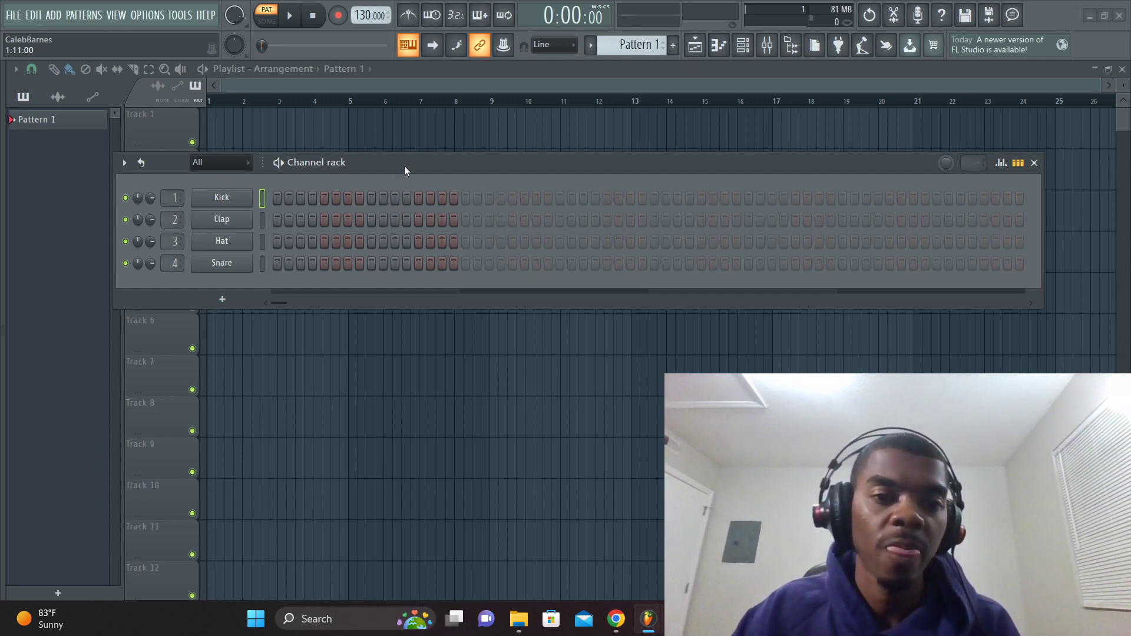
pyautogui.moveTo(404, 165); pyautogui.dragTo(445, 126)
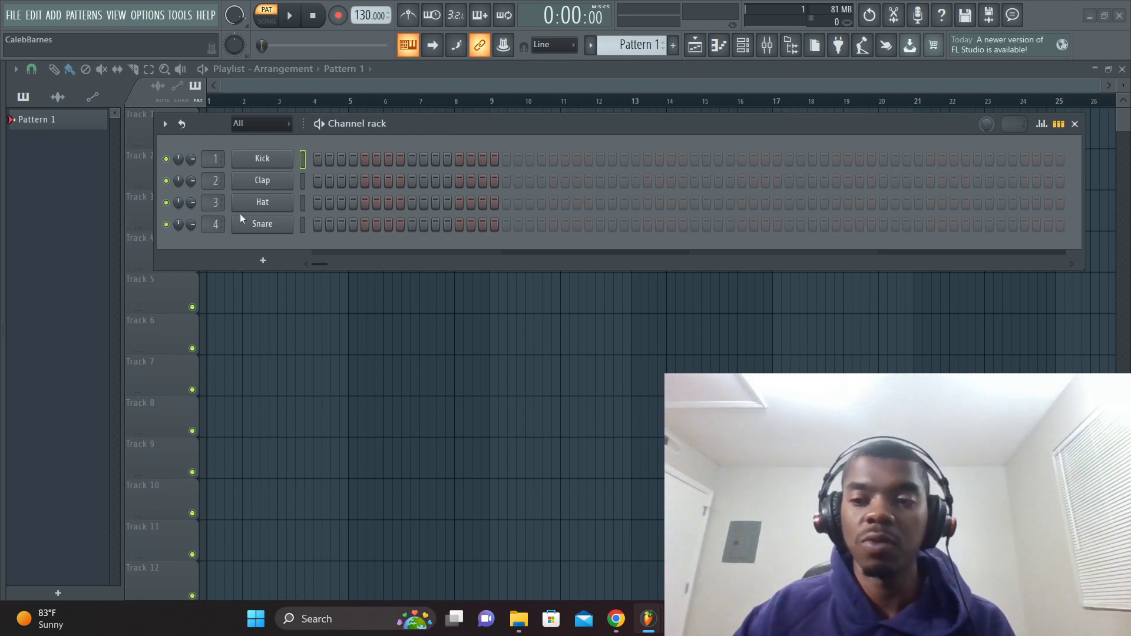
pyautogui.hotkey('alt', 'F8')
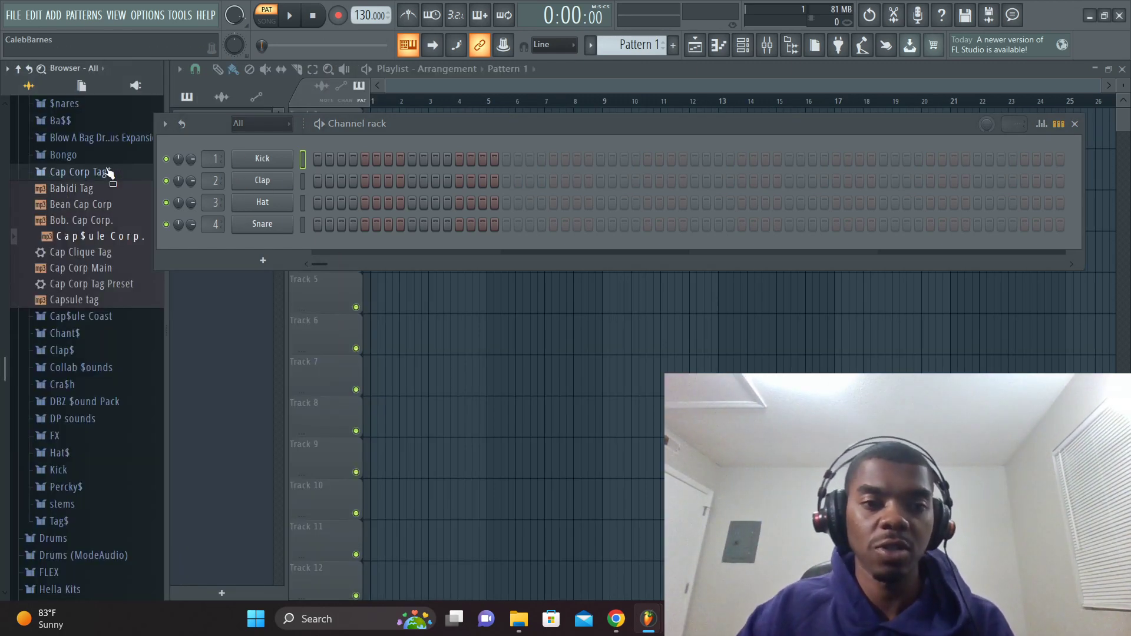
pyautogui.hotkey('alt', 'F8')
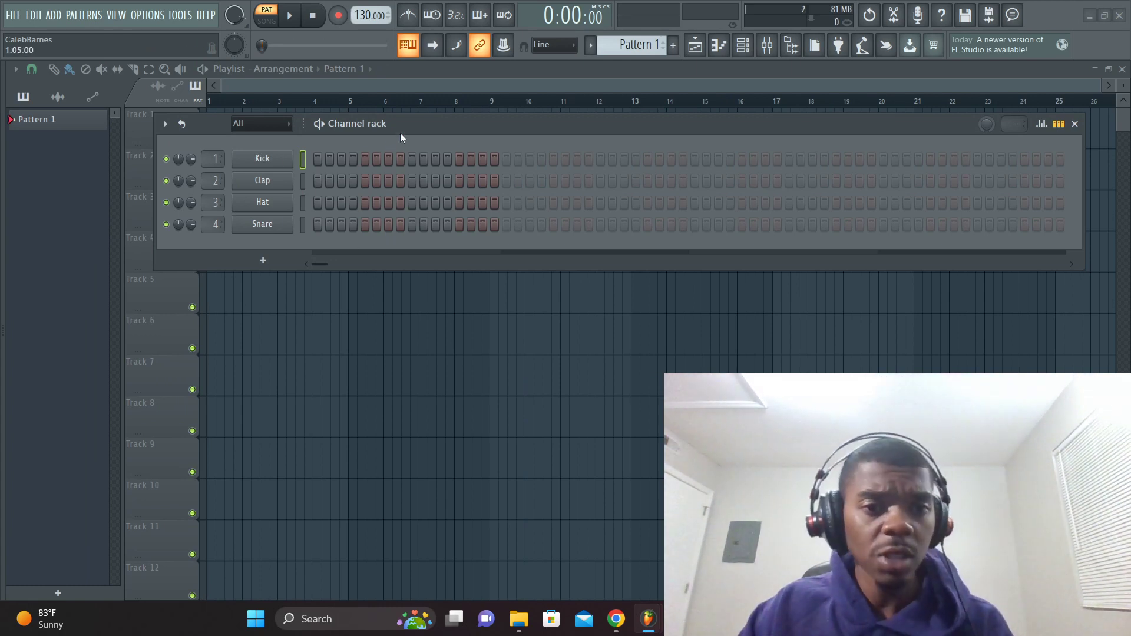
pyautogui.moveTo(419, 127); pyautogui.dragTo(423, 136)
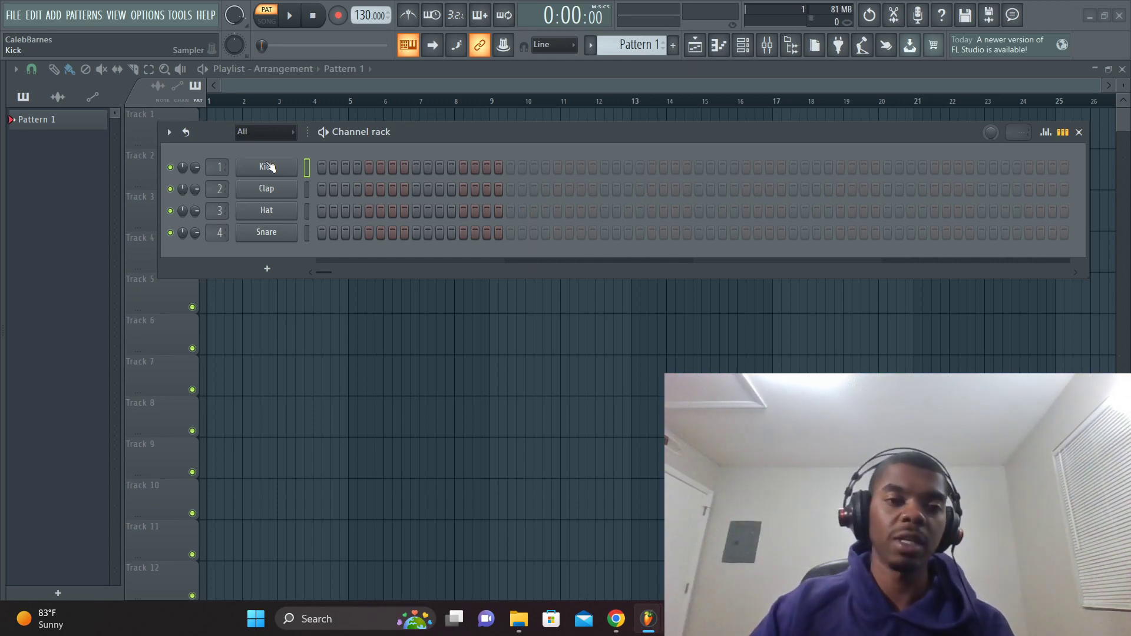
# - Replace the Kick channel with the Purity plugin, set its plugin window to Detached and close it
pyautogui.rightClick(268, 166)
pyautogui.moveTo(373, 288)
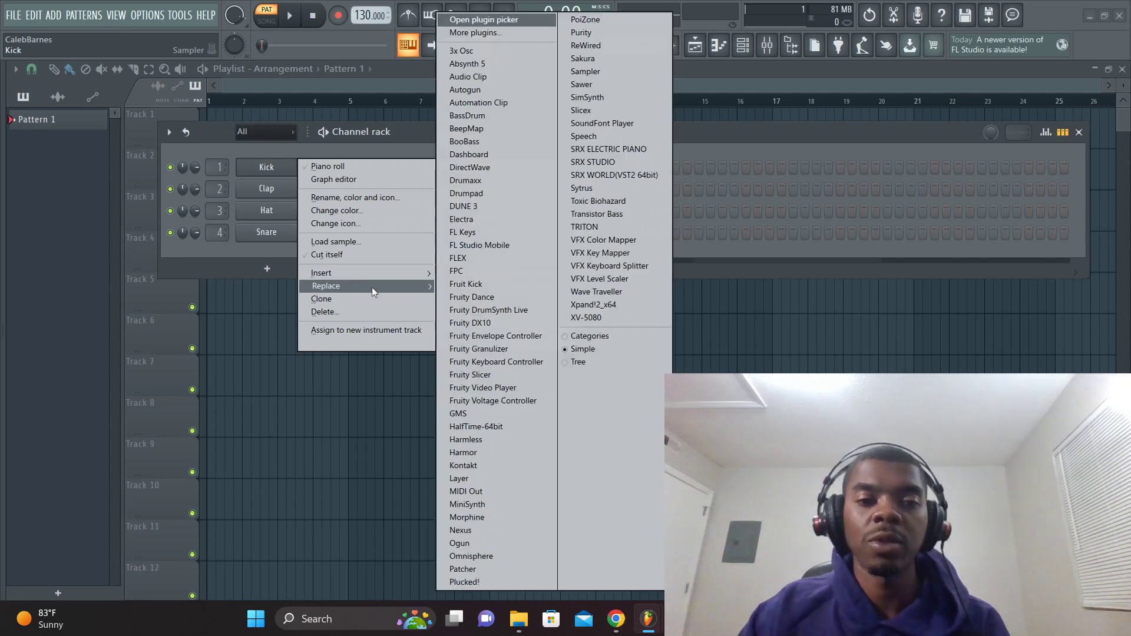
pyautogui.click(607, 32)
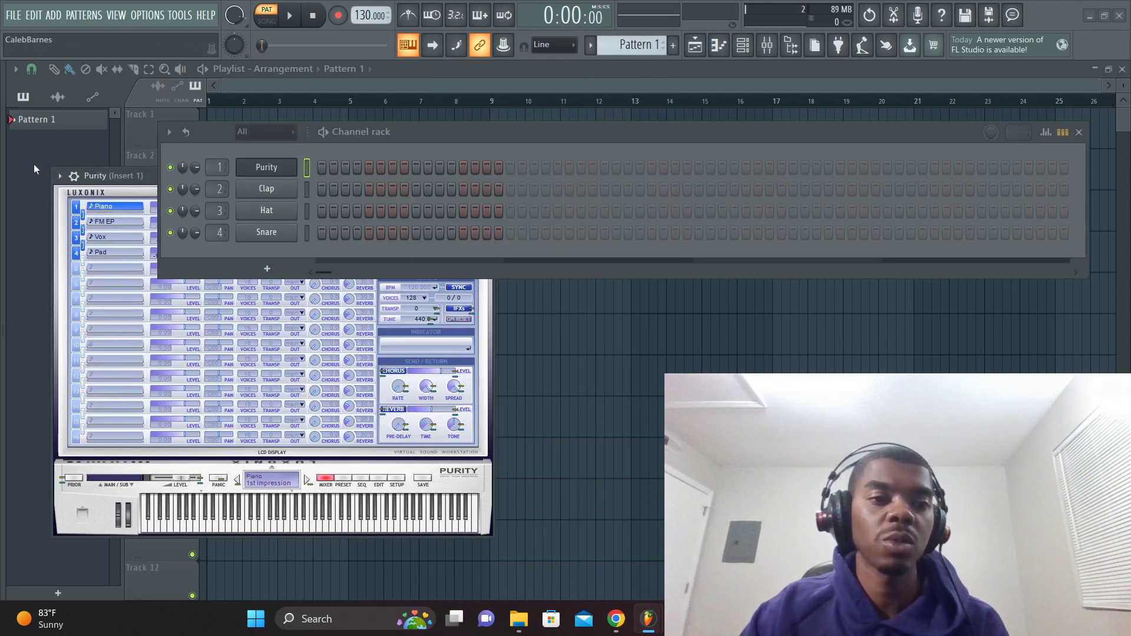
pyautogui.click(59, 176)
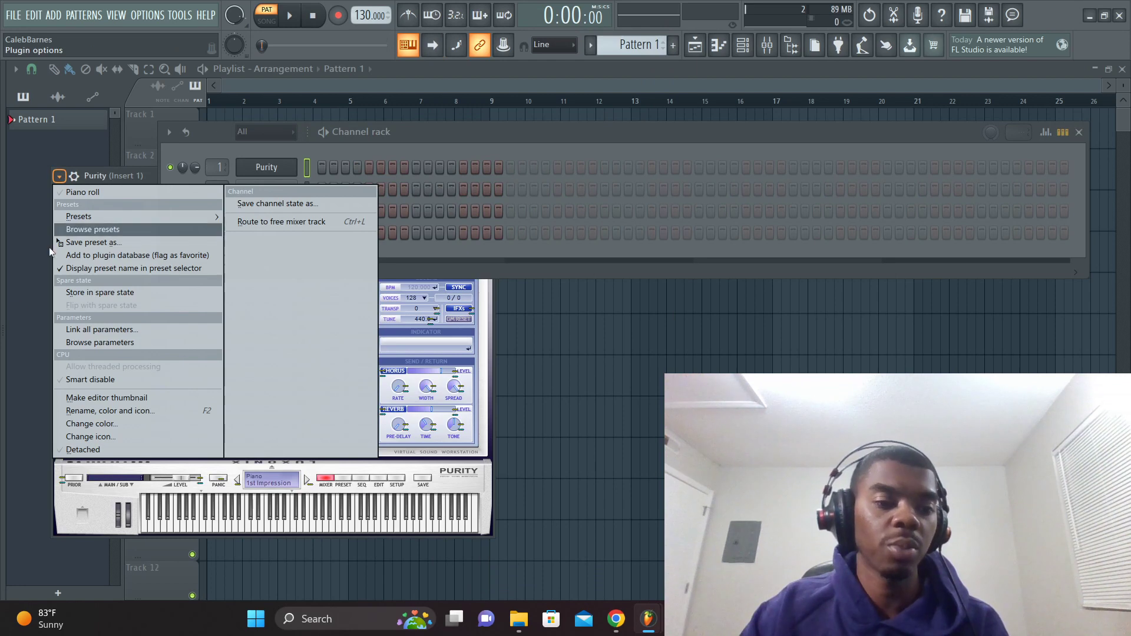
pyautogui.click(115, 451)
pyautogui.click(487, 176)
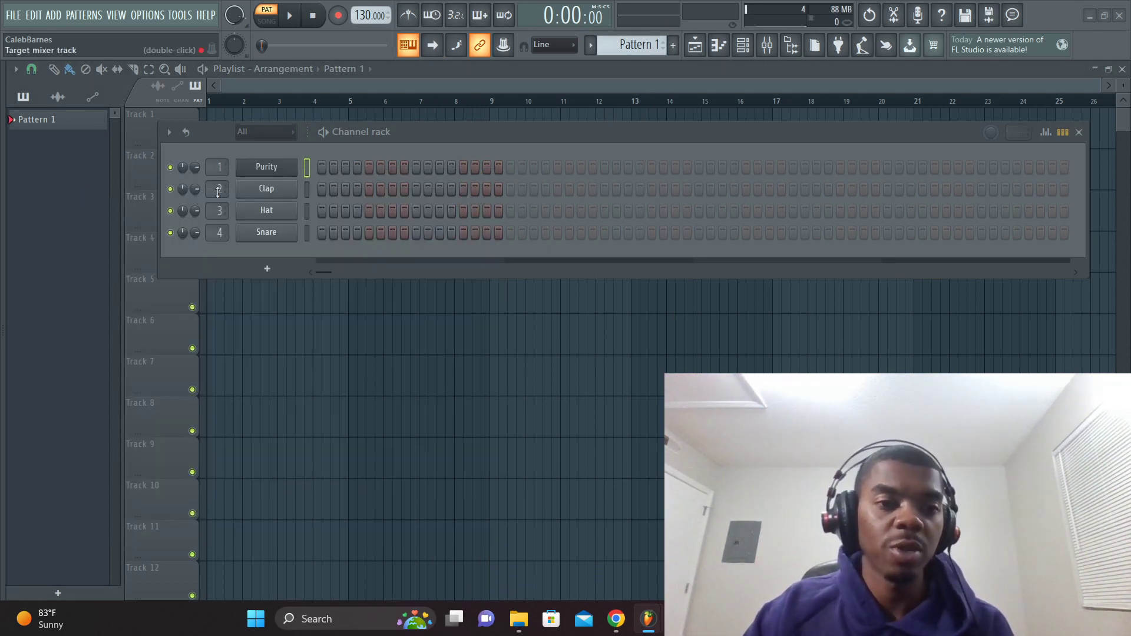
# - Replace the Clap channel in the channel rack with the PoiZone plugin
pyautogui.rightClick(270, 194)
pyautogui.moveTo(384, 307)
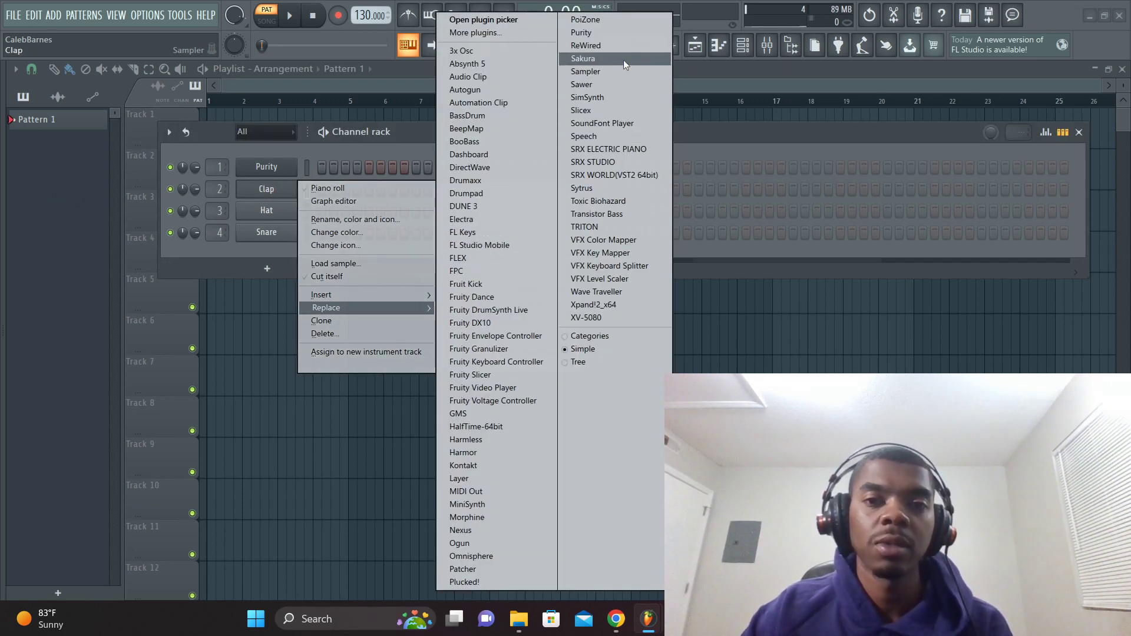
pyautogui.click(603, 22)
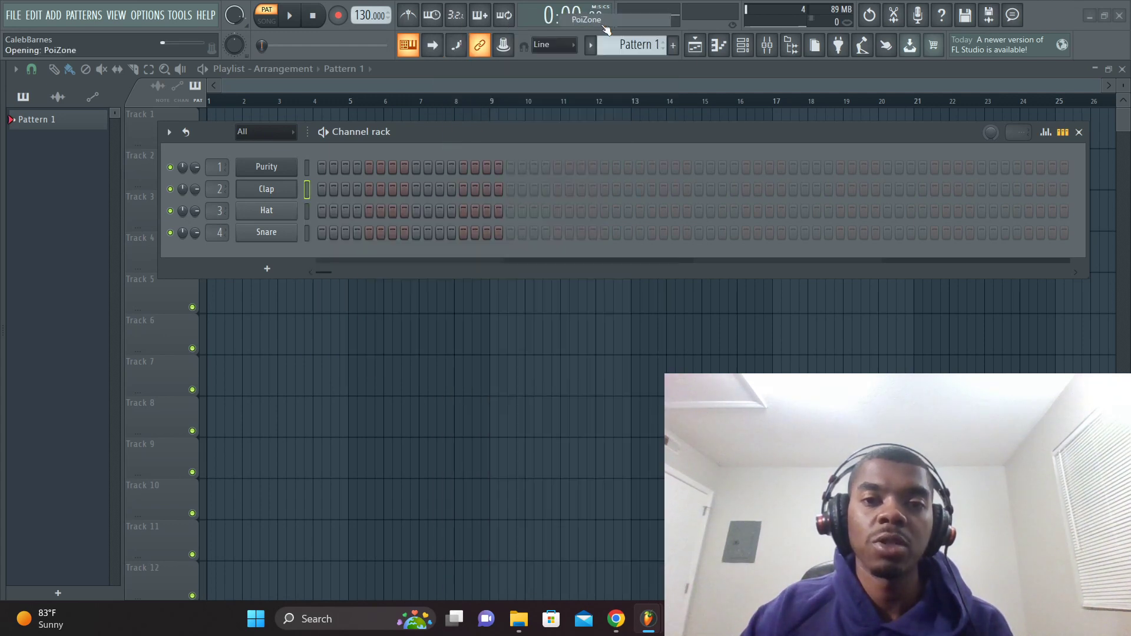
pyautogui.click(108, 194)
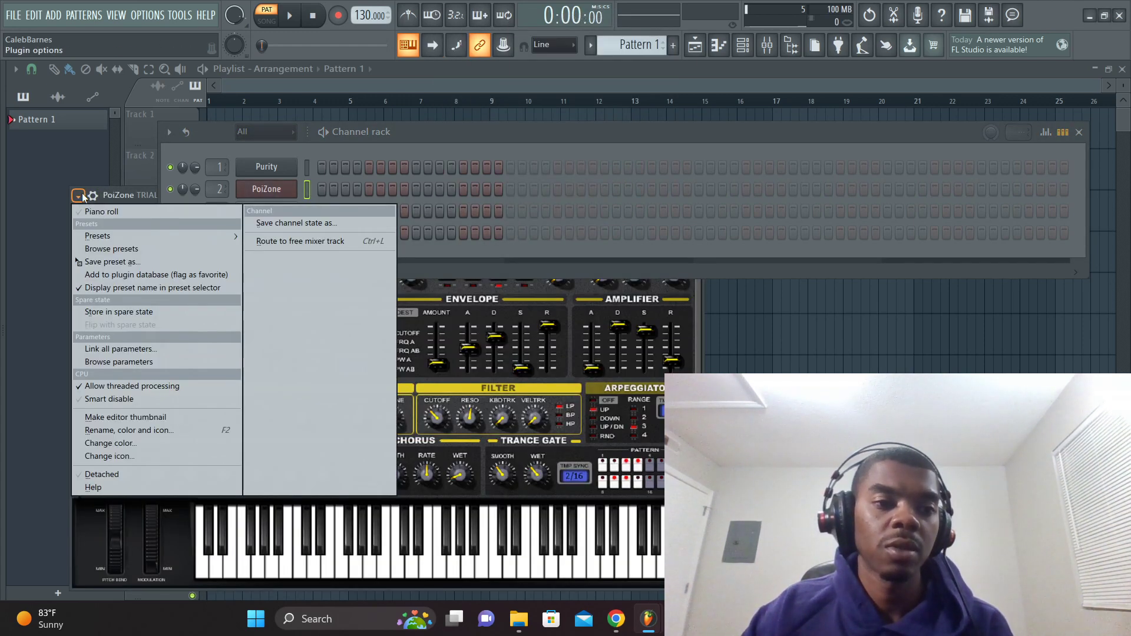
pyautogui.click(144, 490)
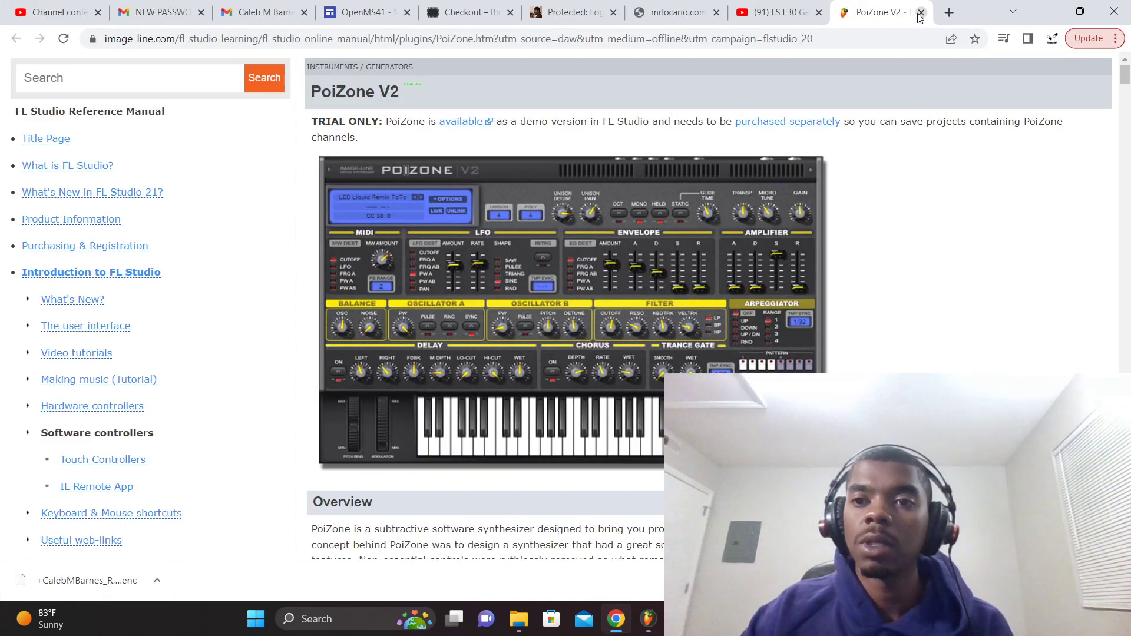
pyautogui.click(923, 13)
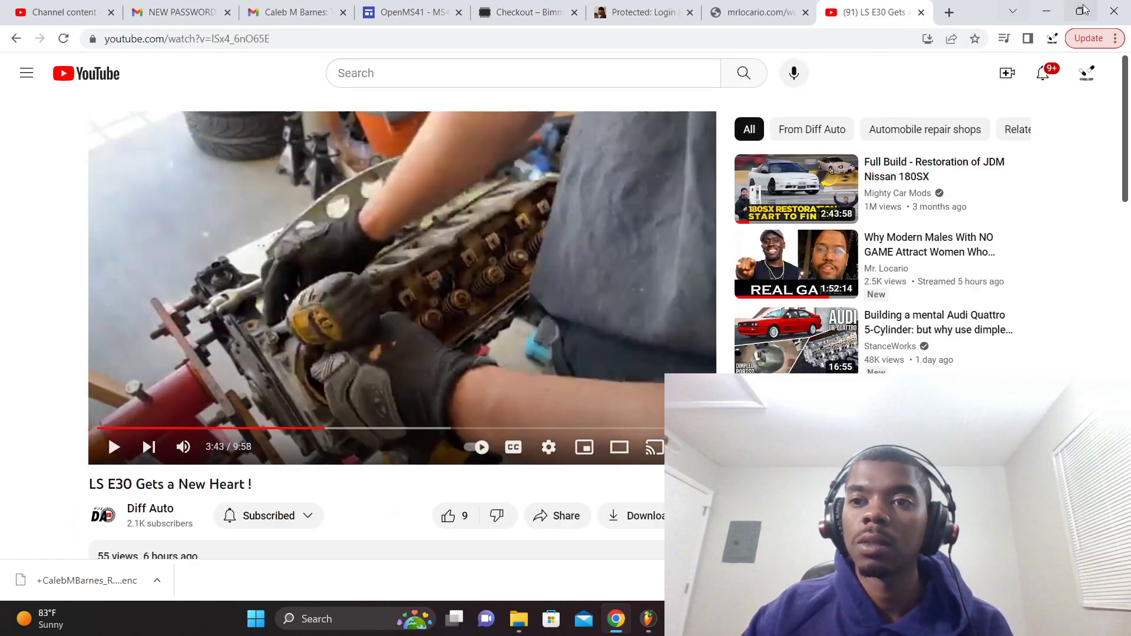
pyautogui.click(1047, 11)
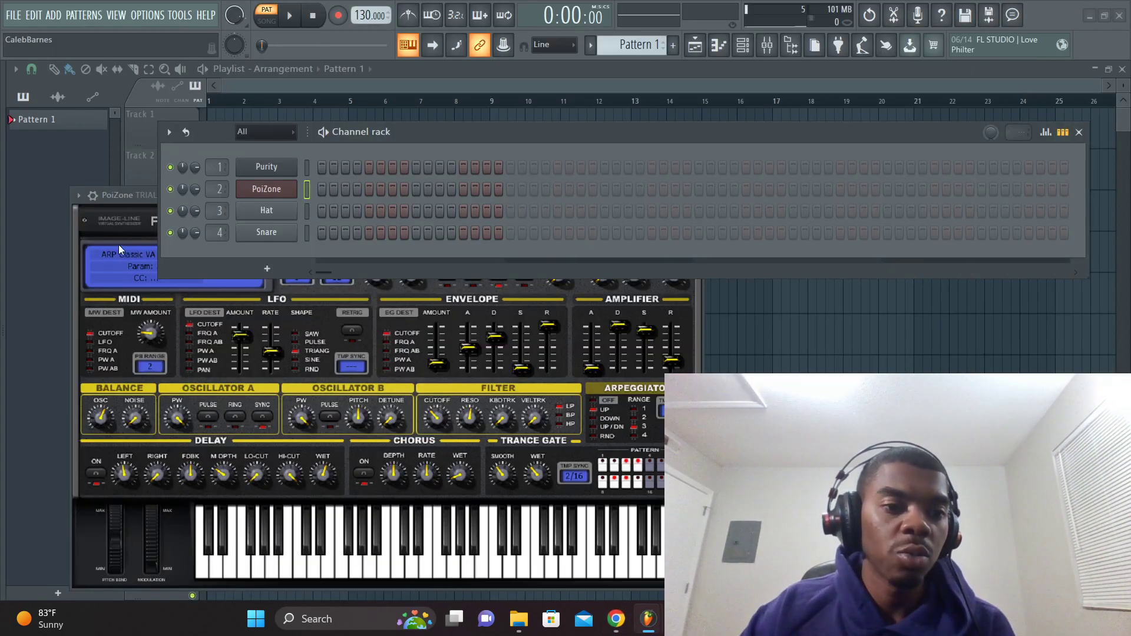
# - Set the PoiZone plugin window to Detached and close it
pyautogui.click(77, 197)
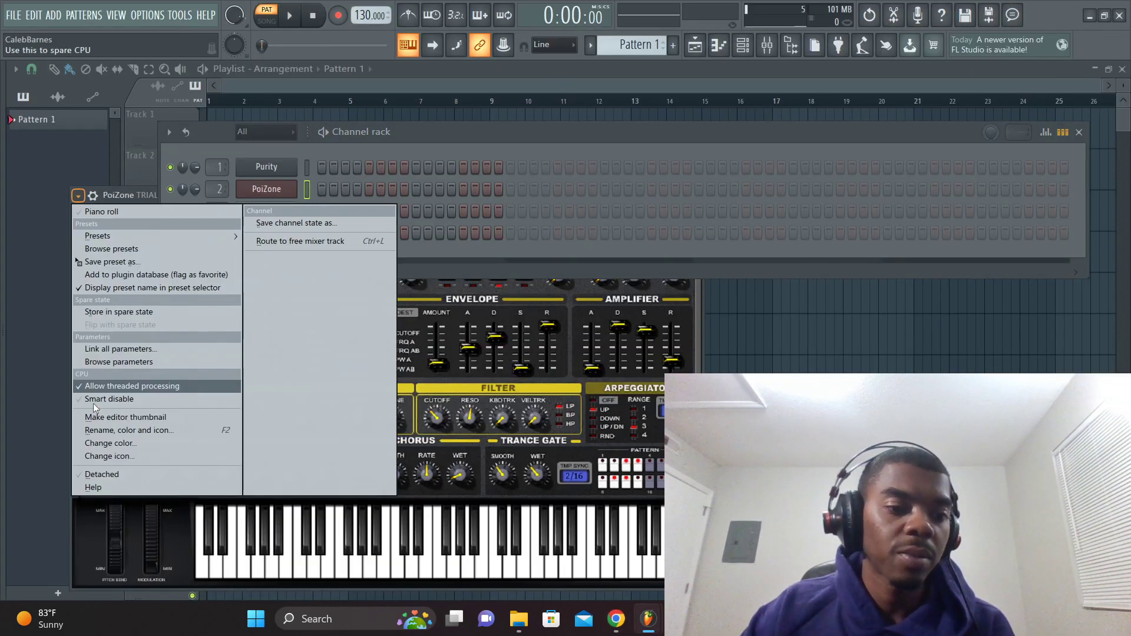
pyautogui.click(108, 478)
pyautogui.click(696, 195)
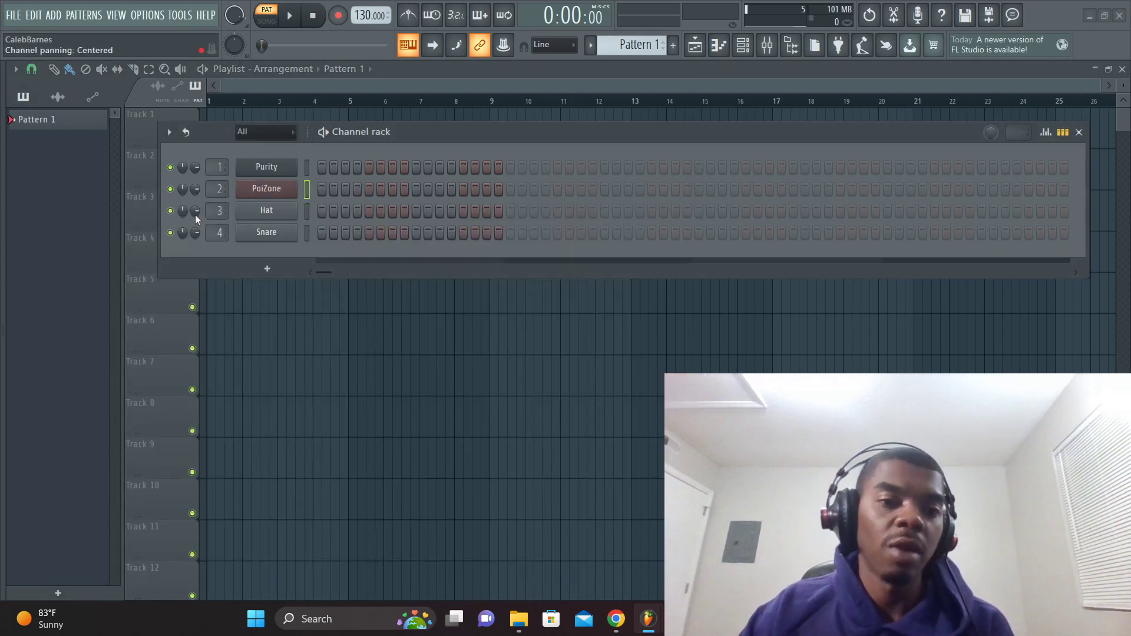
# - Replace the Hat channel with the Nexus plugin, set its plugin window to Detached and close it
pyautogui.rightClick(254, 212)
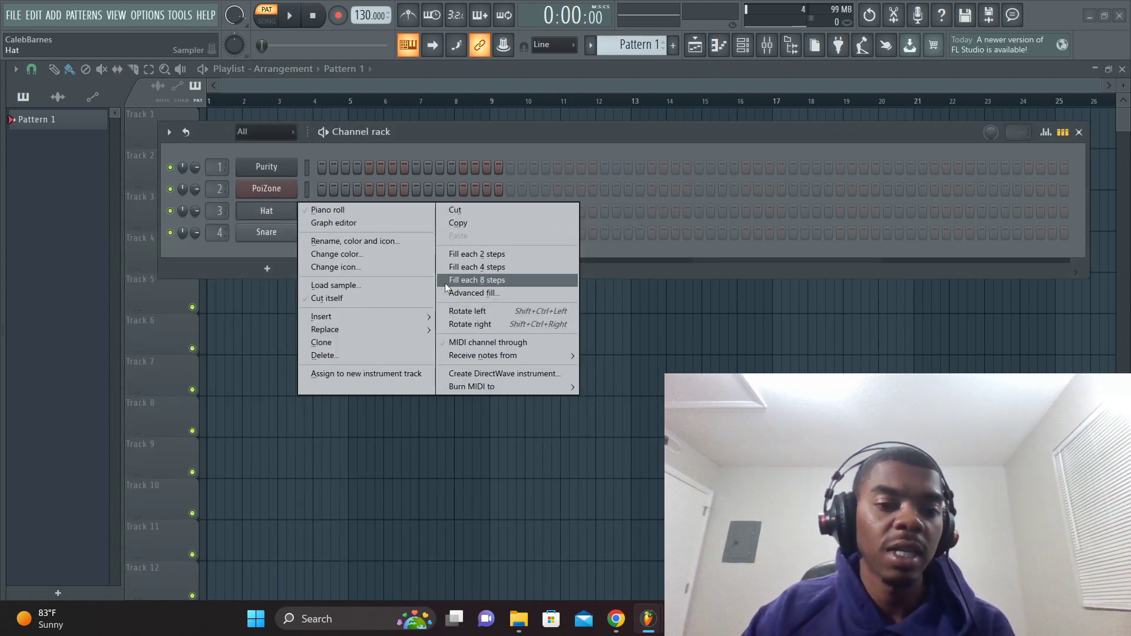
pyautogui.moveTo(390, 326)
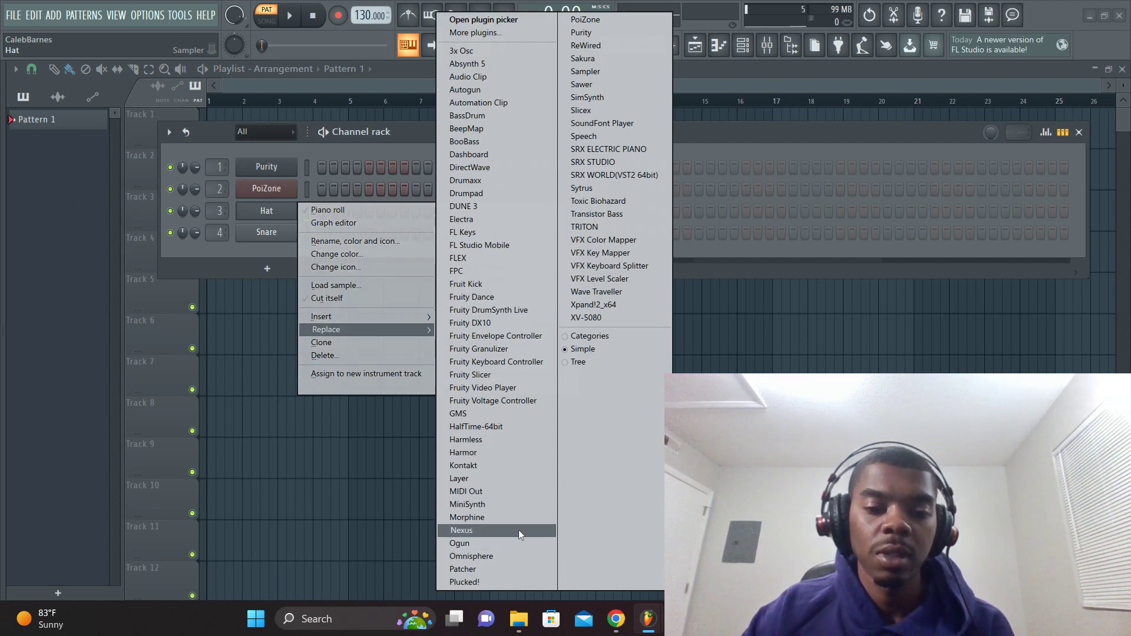
pyautogui.click(503, 532)
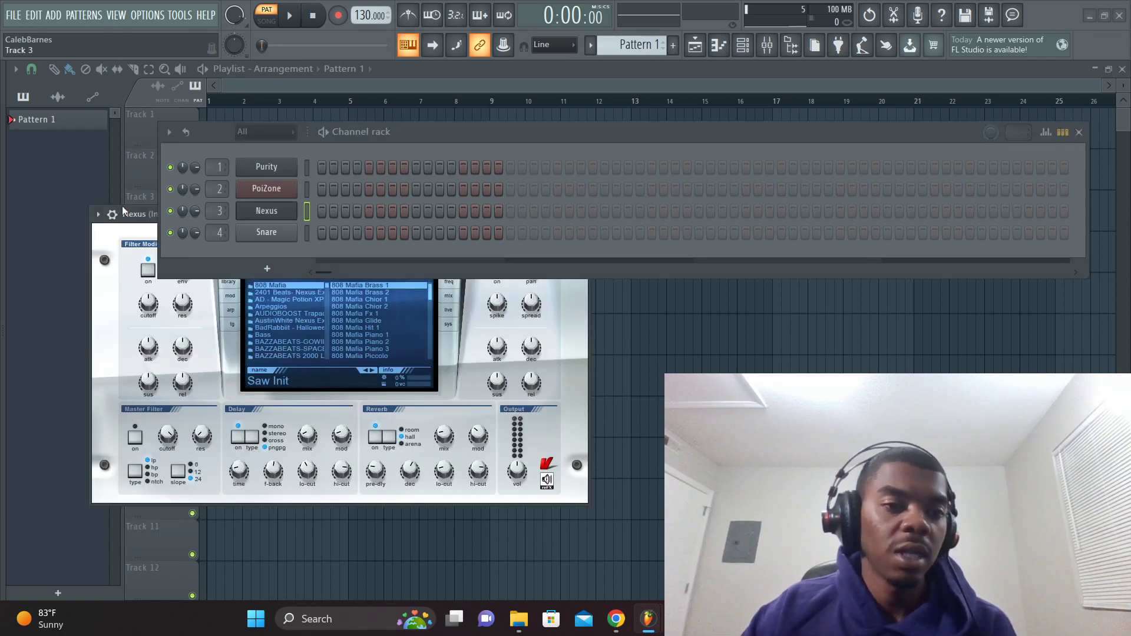
pyautogui.click(98, 215)
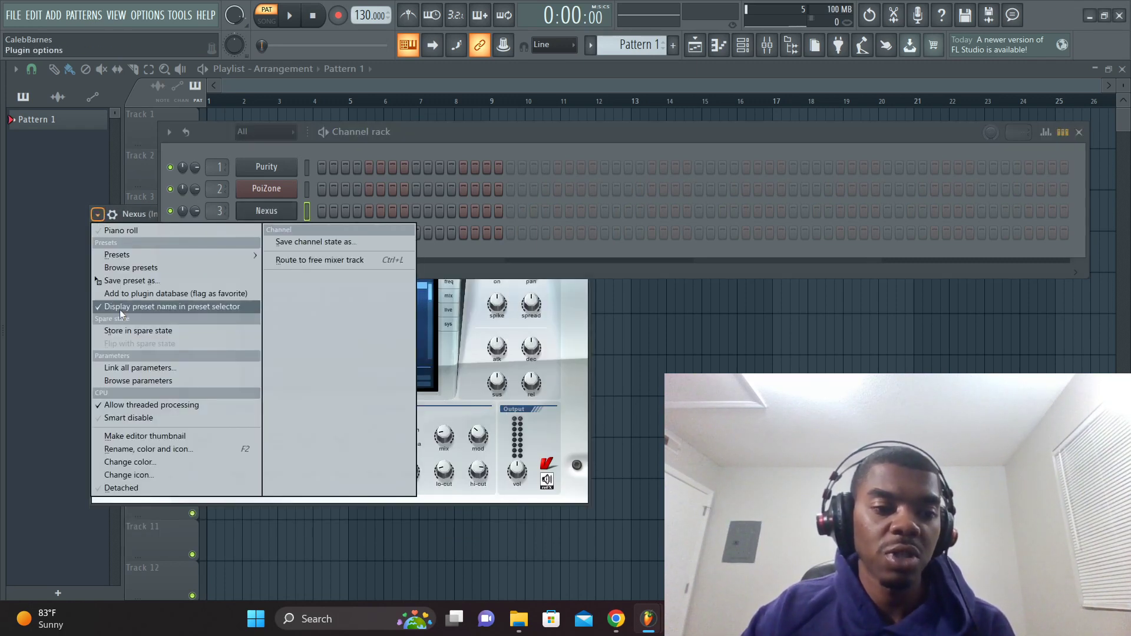
pyautogui.click(115, 484)
pyautogui.click(581, 214)
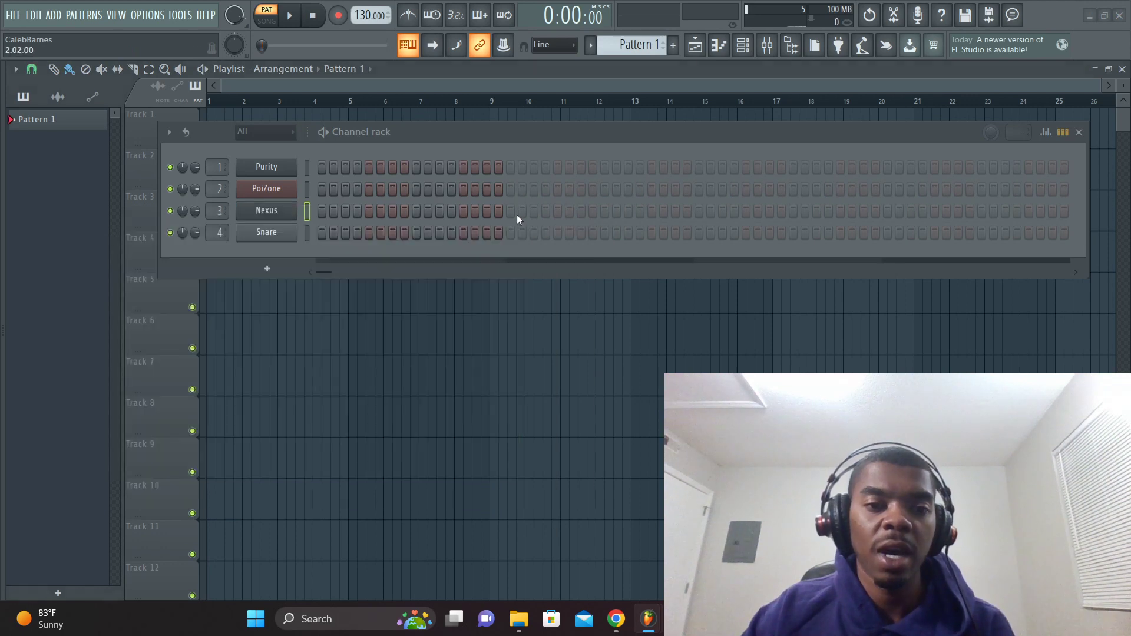
# - Replace the Snare channel with the Electra plugin, set its plugin window to Detached and close it
pyautogui.rightClick(270, 233)
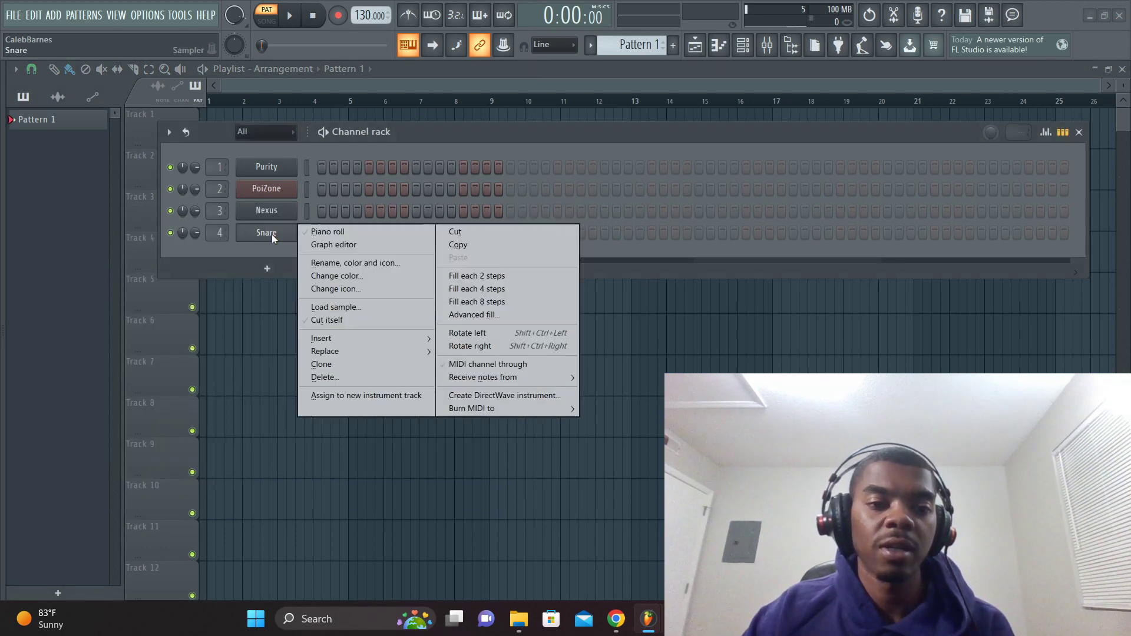
pyautogui.moveTo(368, 351)
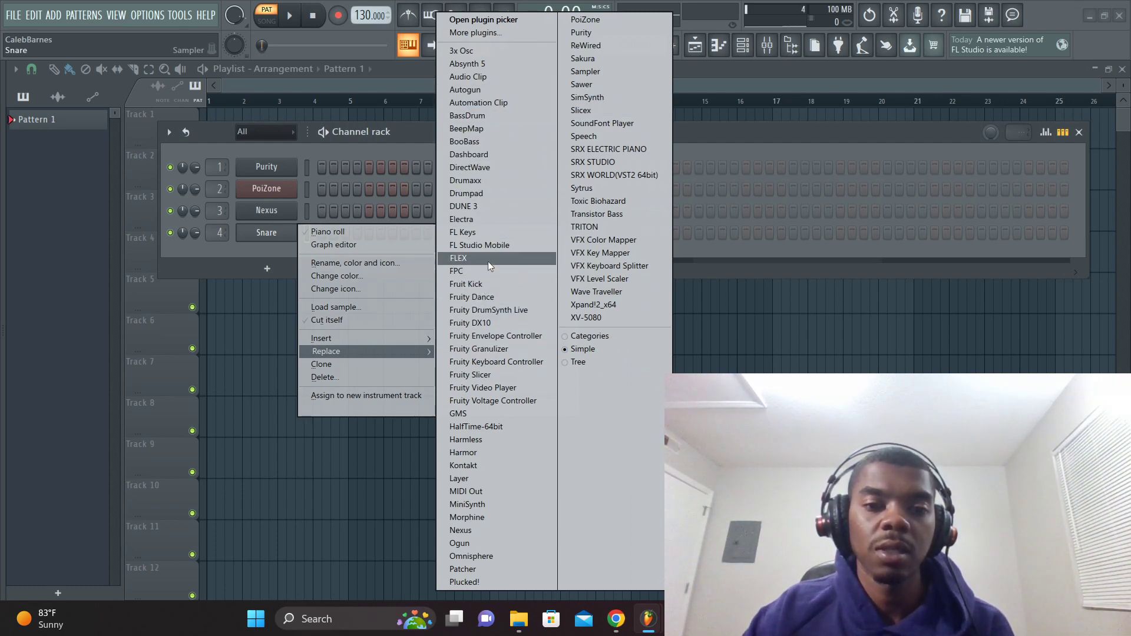
pyautogui.click(480, 217)
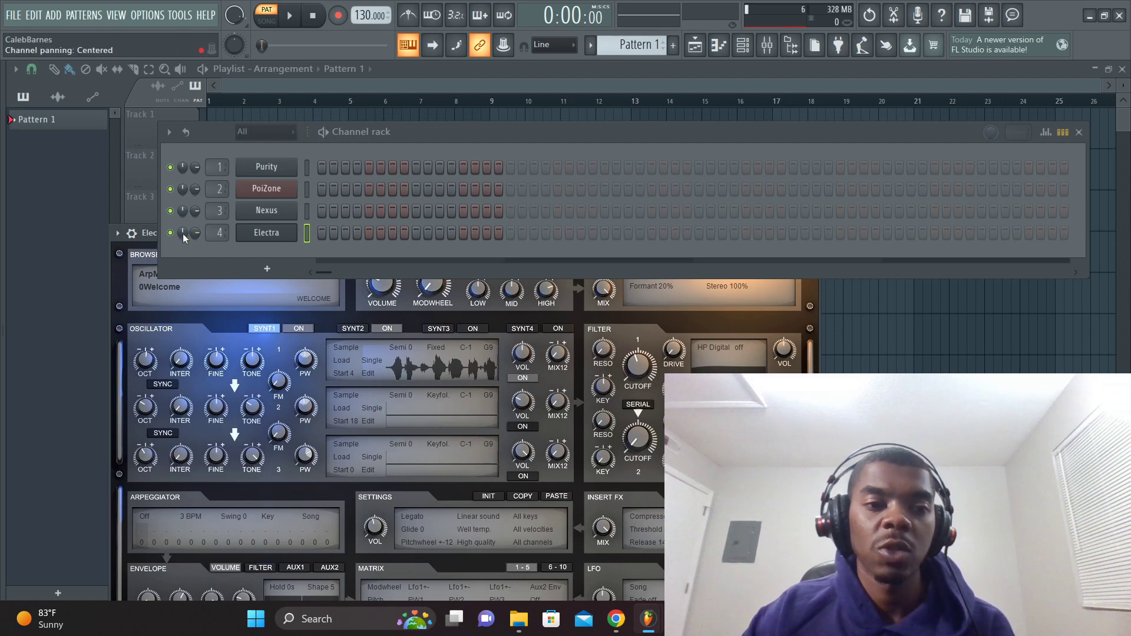
pyautogui.click(117, 234)
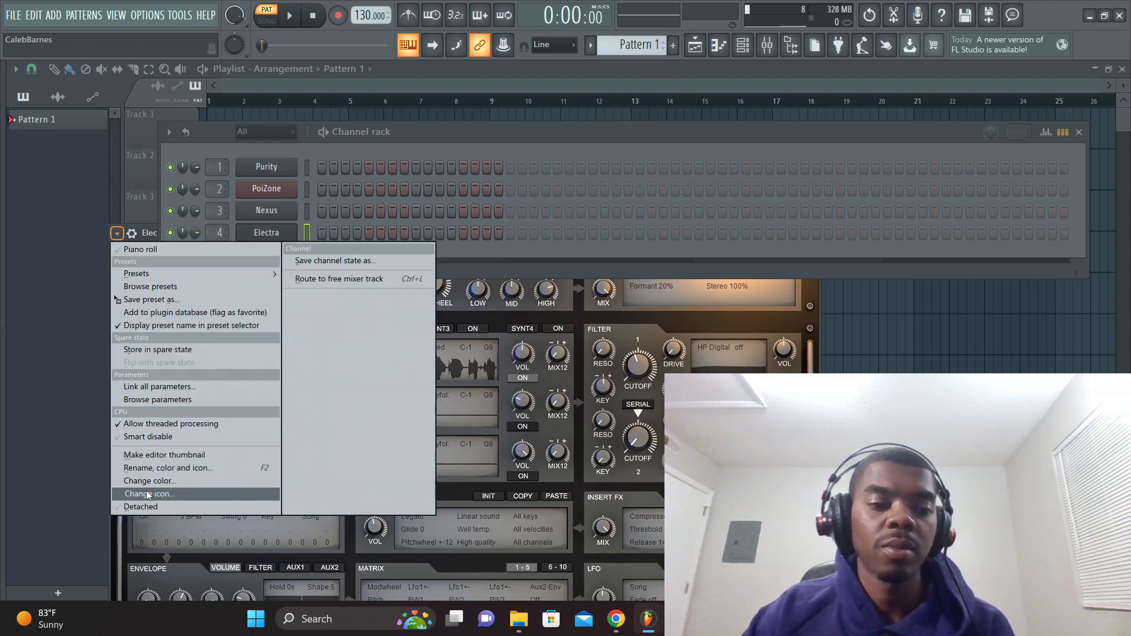
pyautogui.click(154, 507)
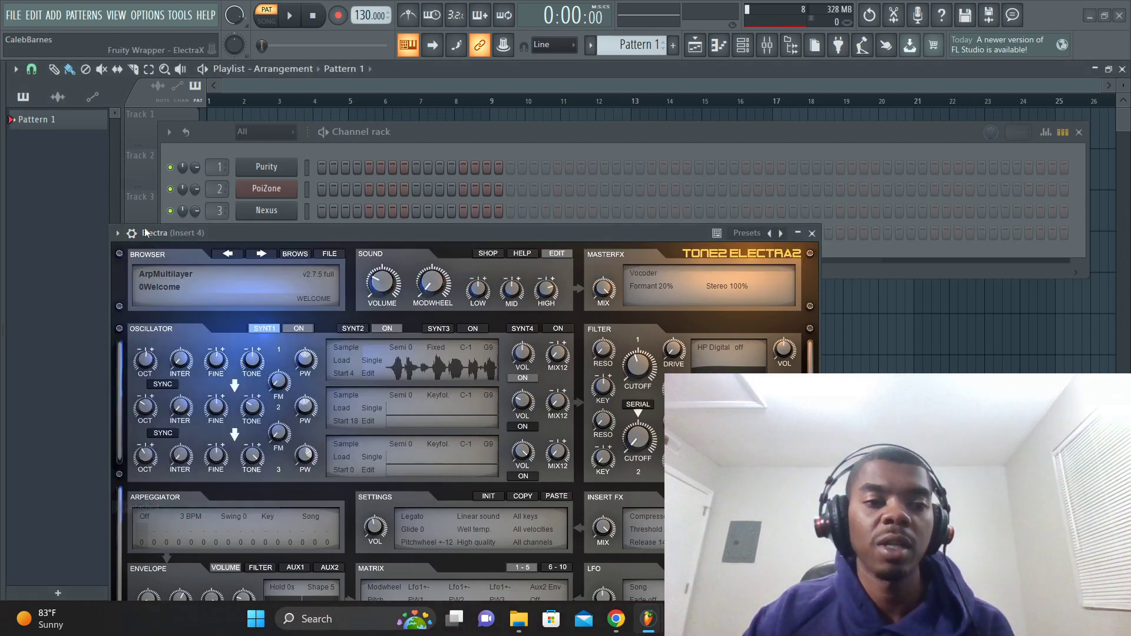
pyautogui.click(817, 233)
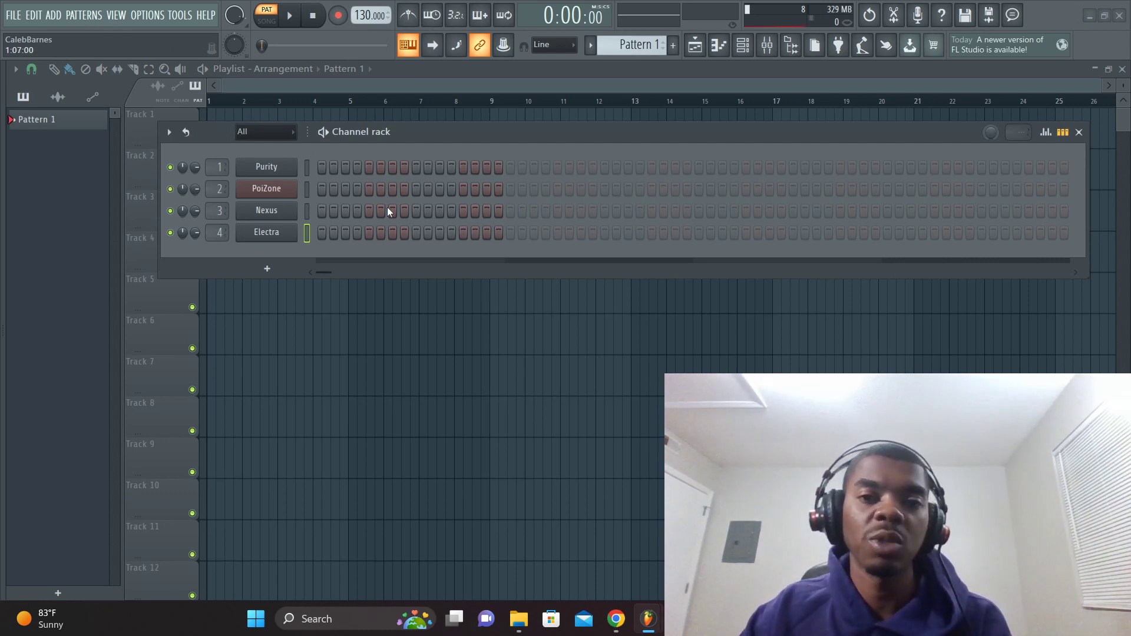
pyautogui.hotkey('alt', 'F8')
pyautogui.hotkey('alt', 'F8')
pyautogui.hotkey('alt', 'F8')
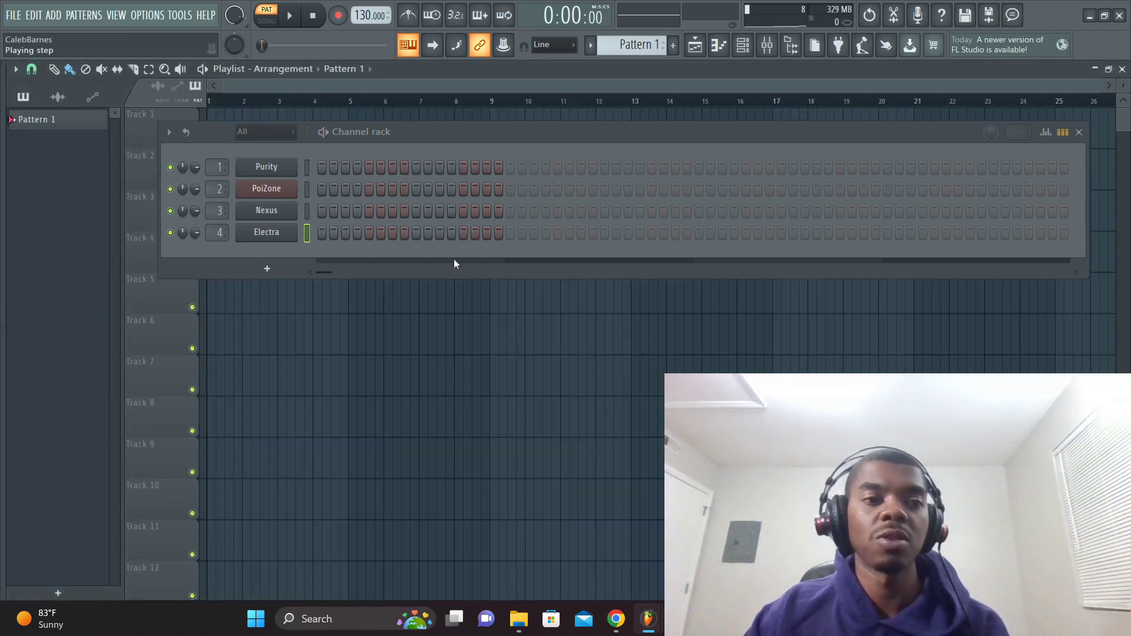
# - Reveal the hidden browser and turn off its Auto-hide option
pyautogui.moveTo(1, 196)
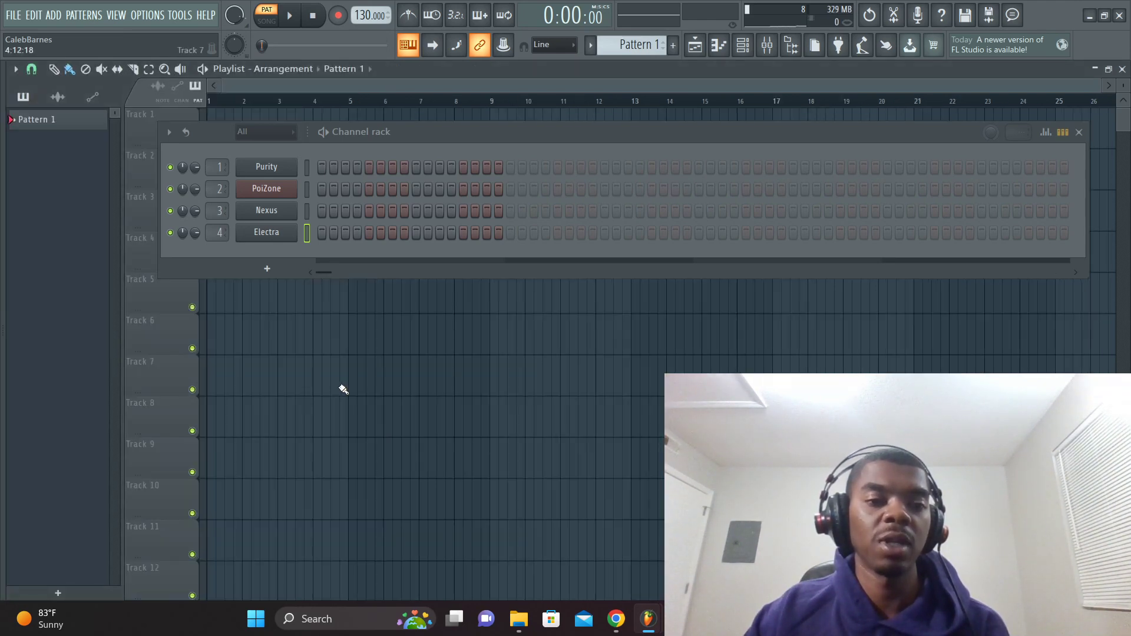
pyautogui.moveTo(2, 254)
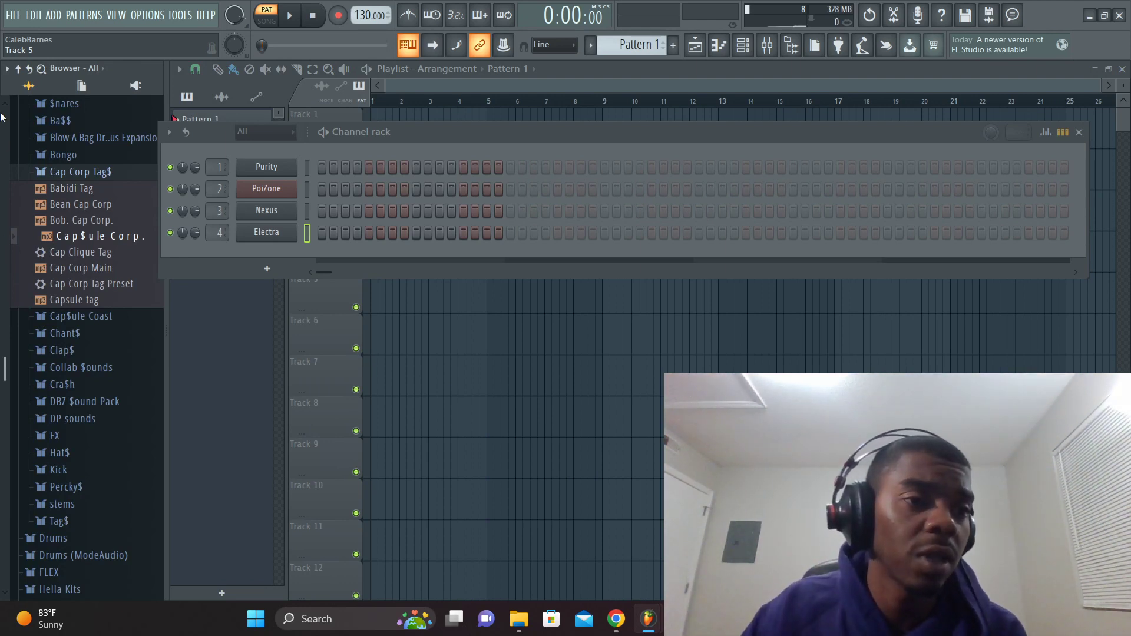
pyautogui.click(8, 70)
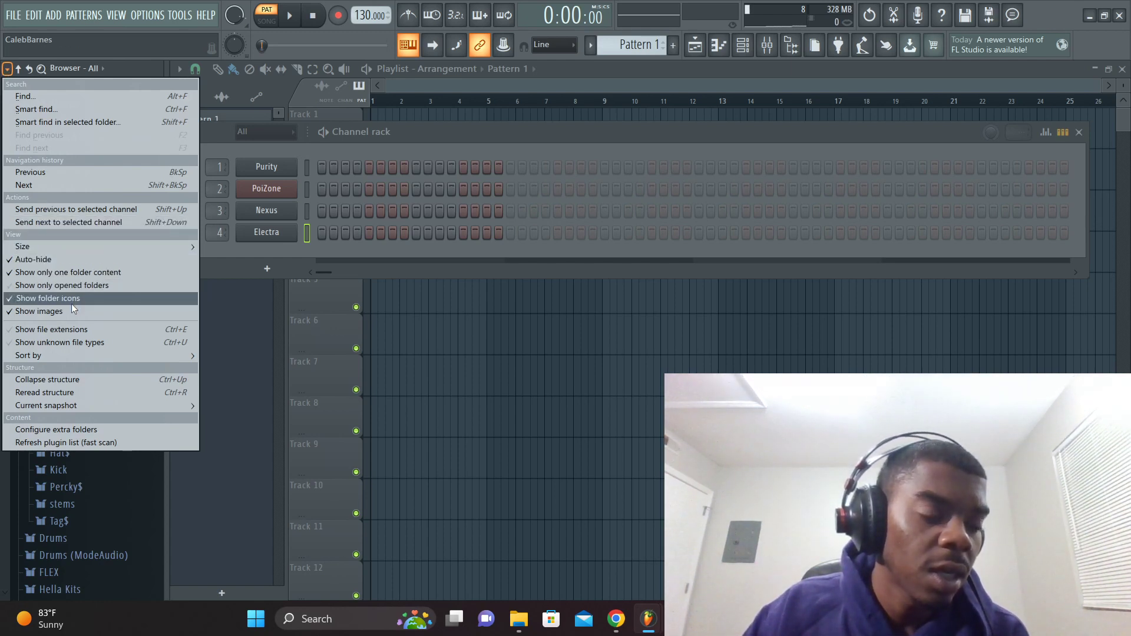
pyautogui.click(79, 260)
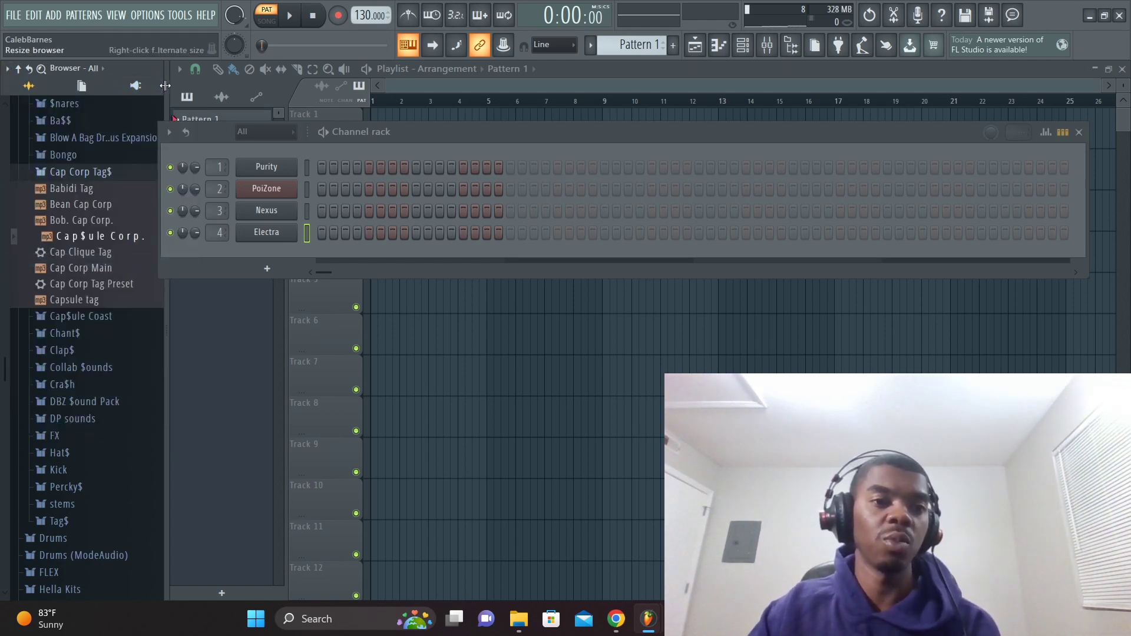
# - Make the browser slightly narrower and undock it as a floating window
pyautogui.moveTo(165, 86); pyautogui.dragTo(143, 107)
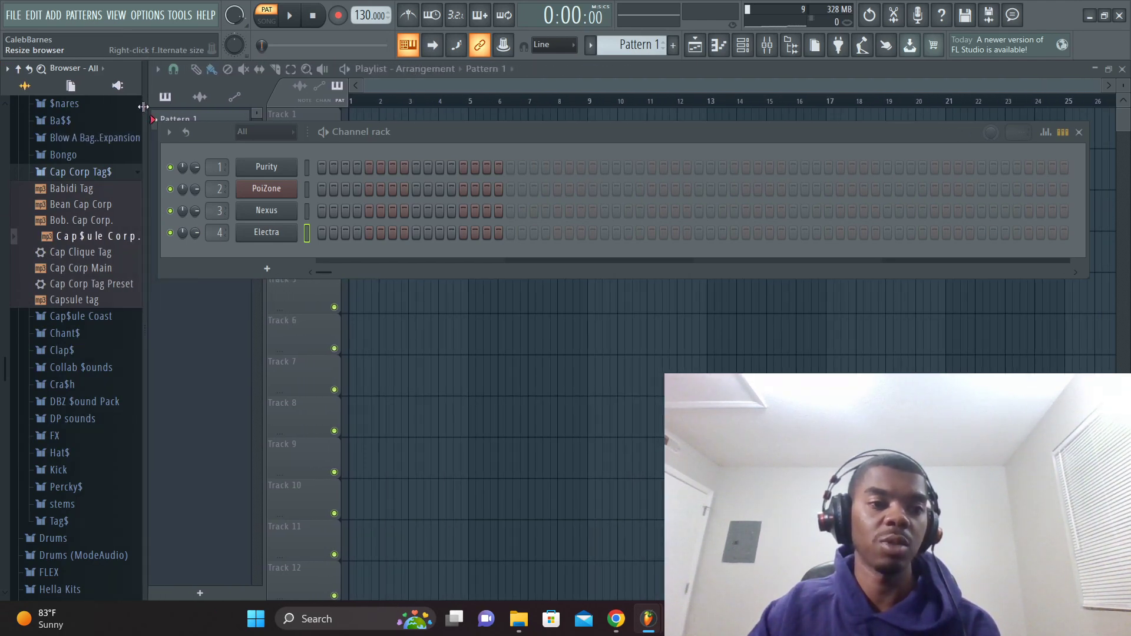
pyautogui.moveTo(119, 68)
pyautogui.mouseDown()
pyautogui.moveTo(117, 92)
pyautogui.moveTo(119, 76)
pyautogui.mouseUp()
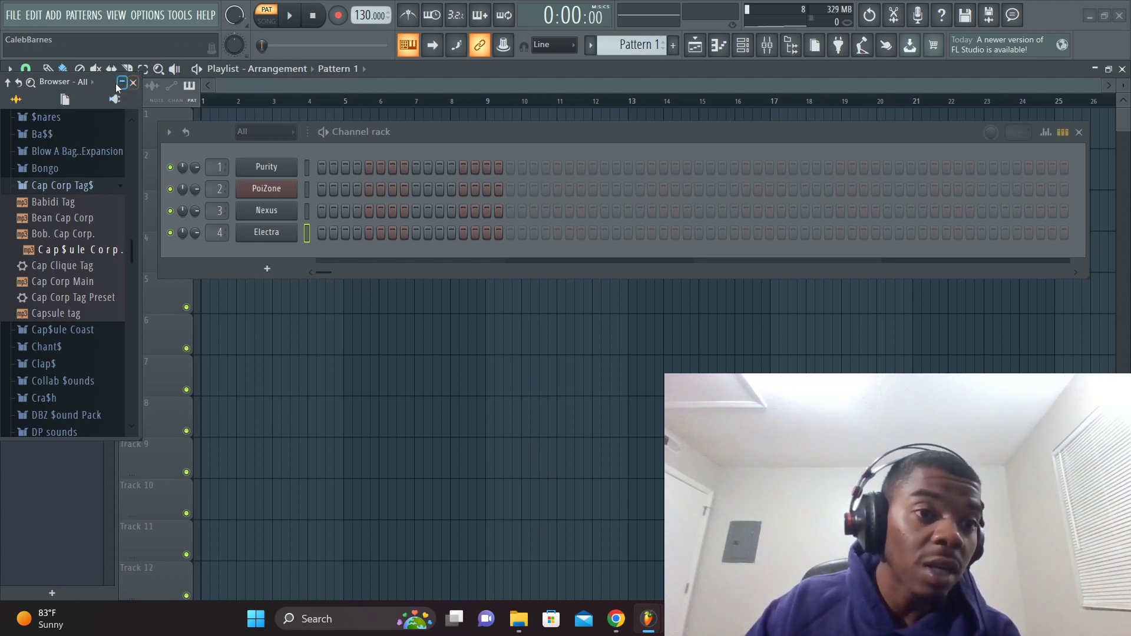
# - Move the floating browser down off the toolbar, stretch it to nearly the full playlist height, and shift it over the track headers
pyautogui.moveTo(106, 82); pyautogui.dragTo(118, 121)
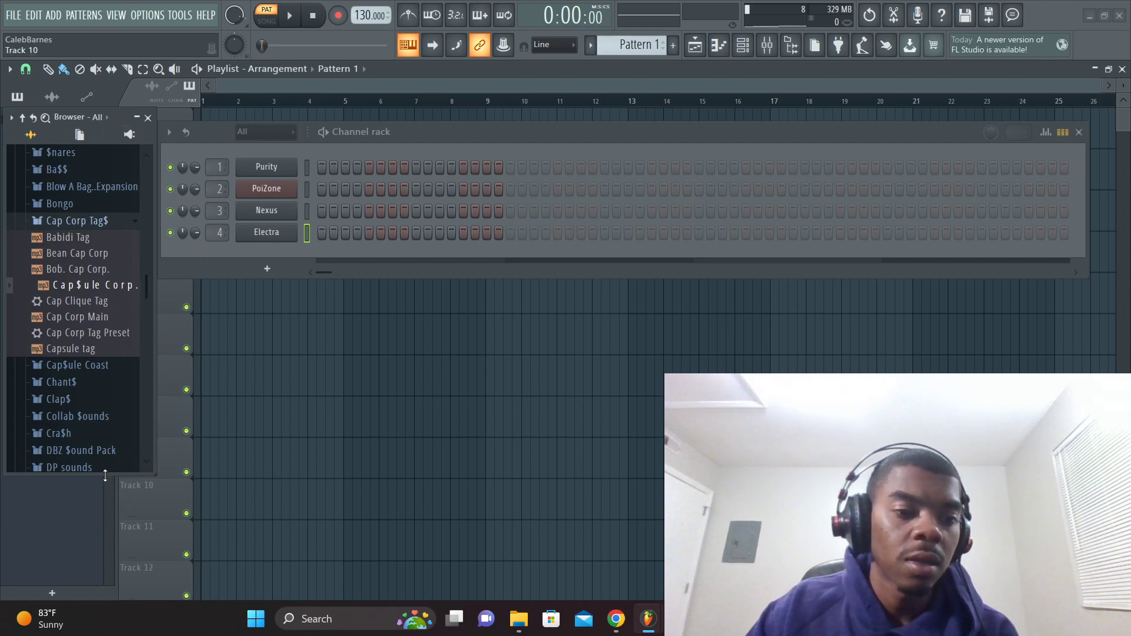
pyautogui.moveTo(102, 473); pyautogui.dragTo(75, 590)
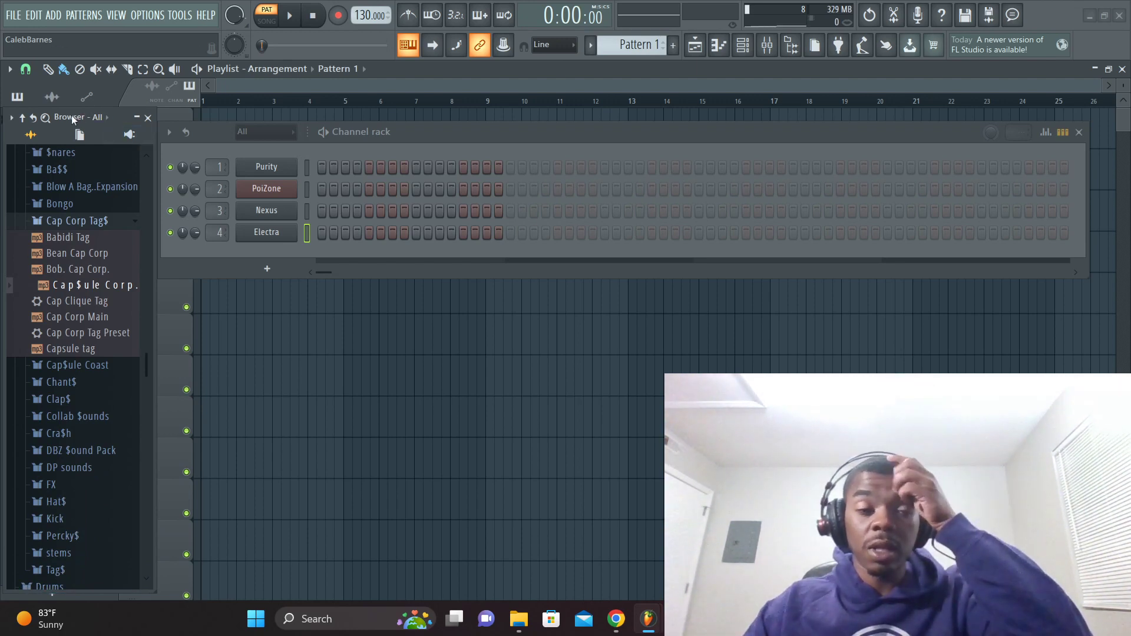
pyautogui.moveTo(73, 118); pyautogui.dragTo(120, 99)
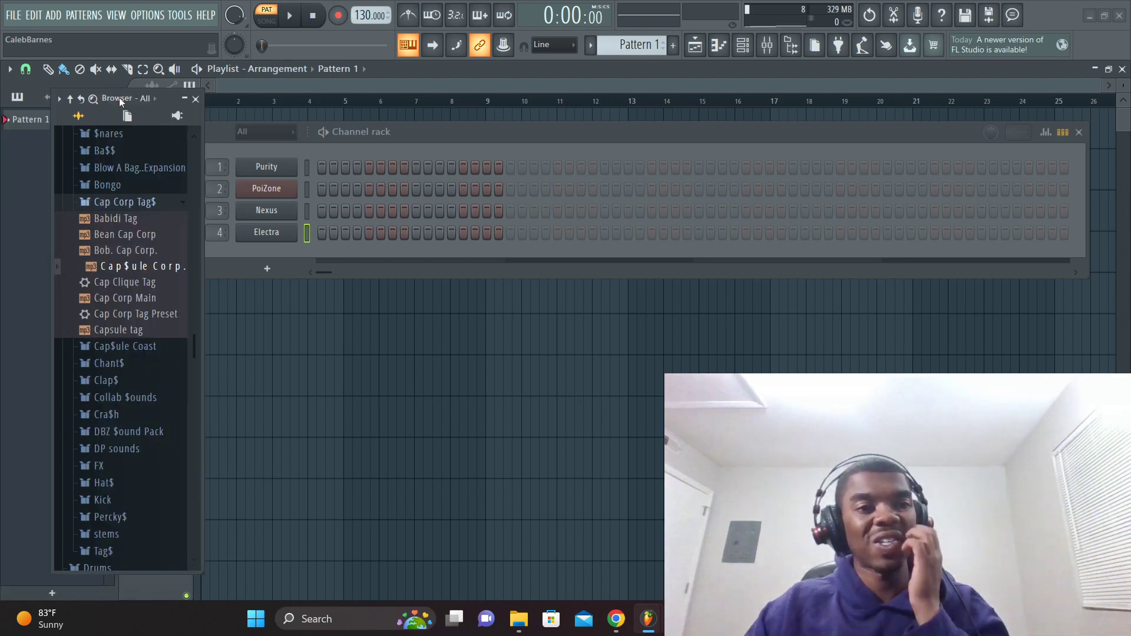
# - Turn on the Auto-hide option for the floating browser and reveal it again
pyautogui.click(10, 69)
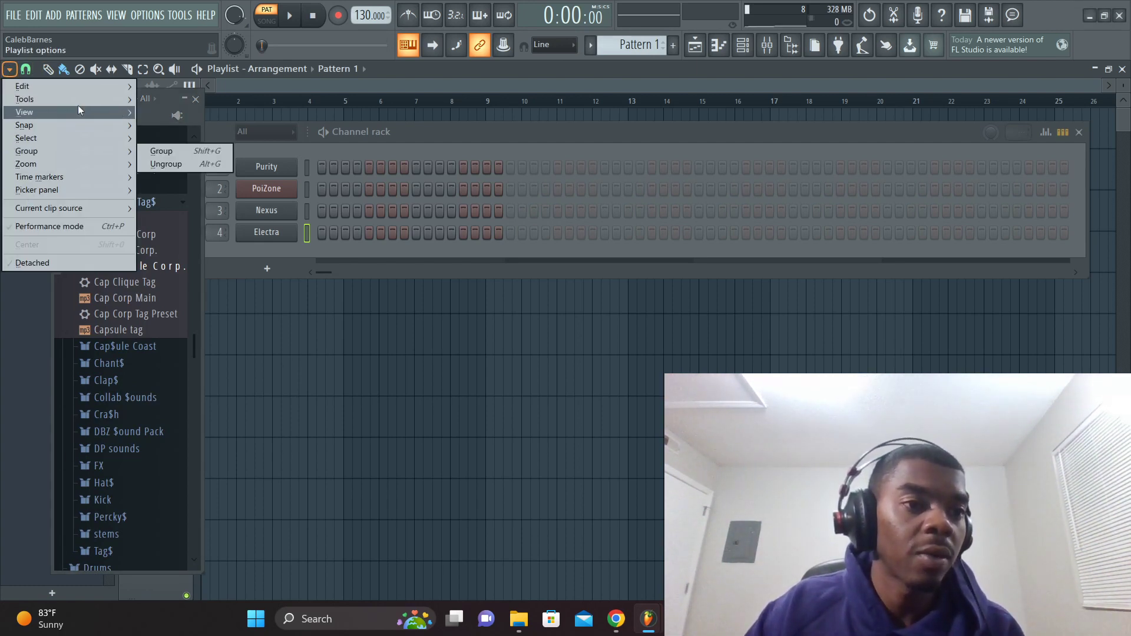
pyautogui.click(146, 118)
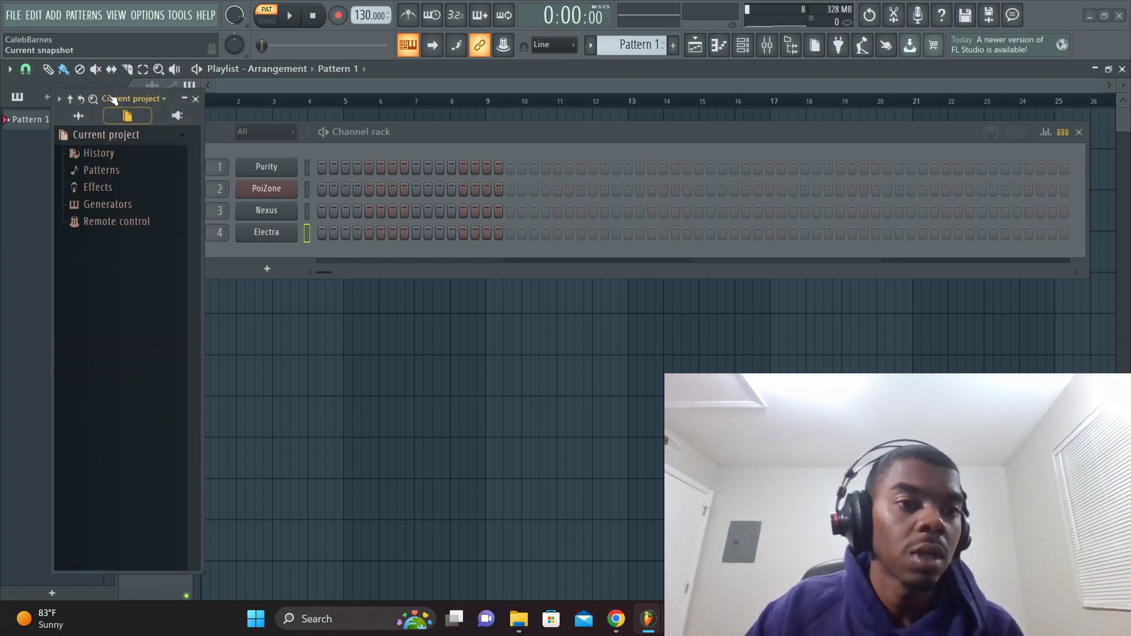
pyautogui.click(59, 99)
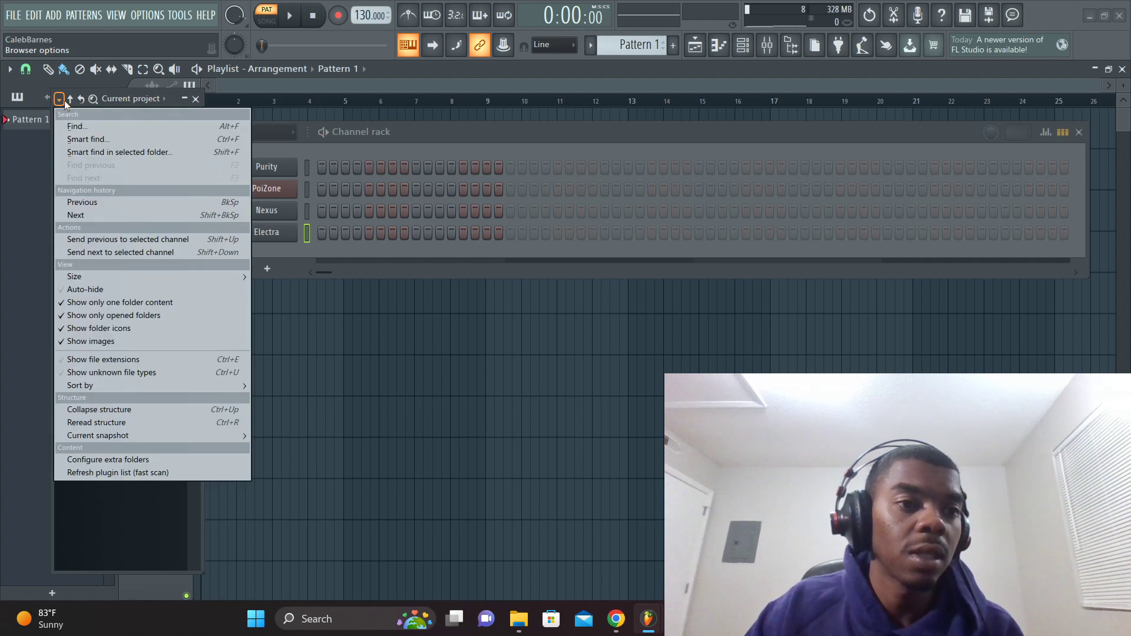
pyautogui.click(111, 289)
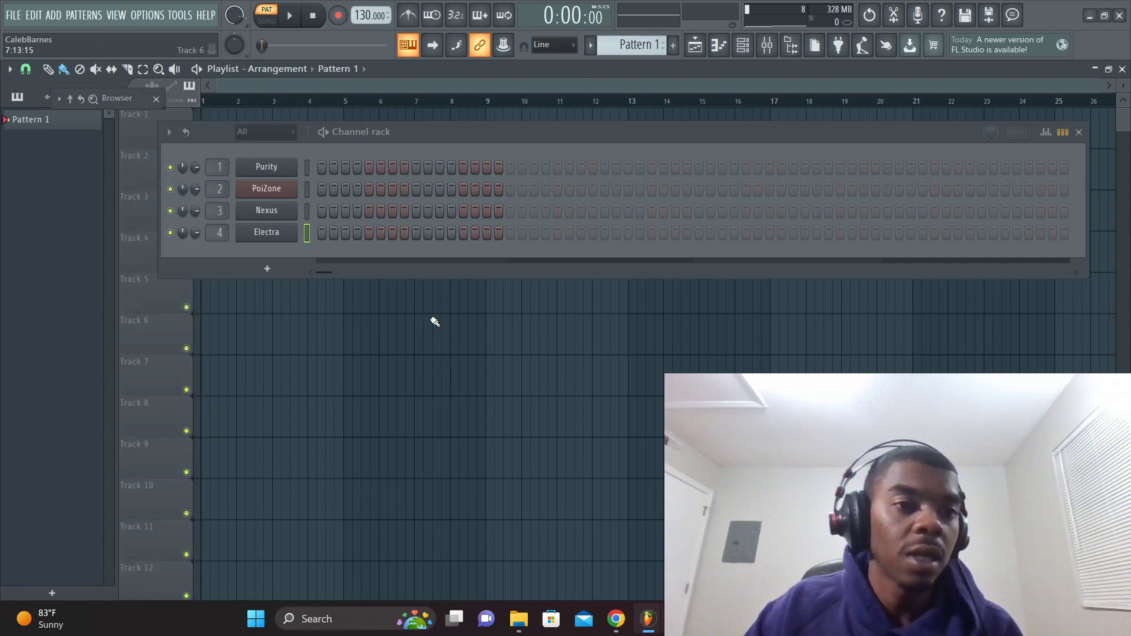
pyautogui.click(95, 100)
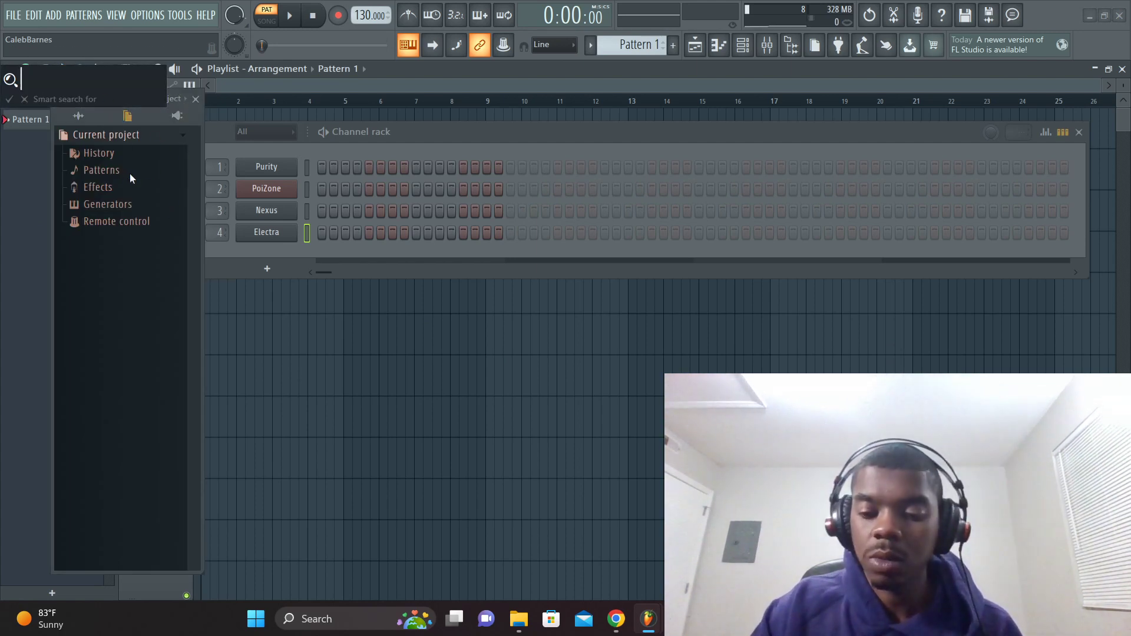
pyautogui.press('Escape')
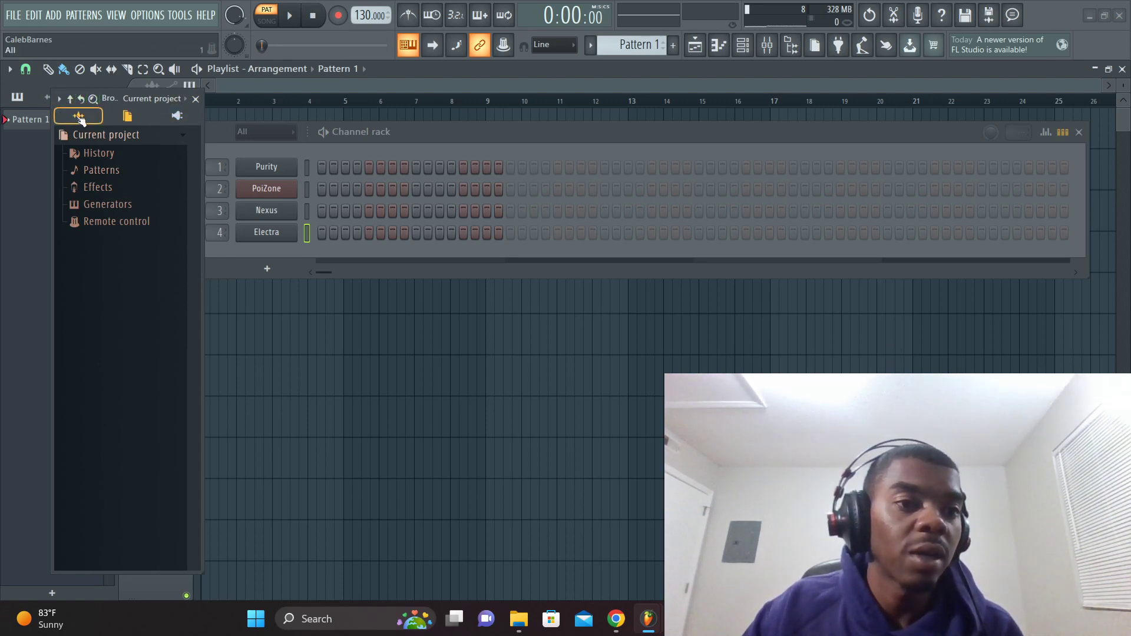
# - Widen the floating browser slightly and place it over the playlist's picker panel and track headers, beside the channel buttons
pyautogui.moveTo(203, 161); pyautogui.dragTo(235, 177)
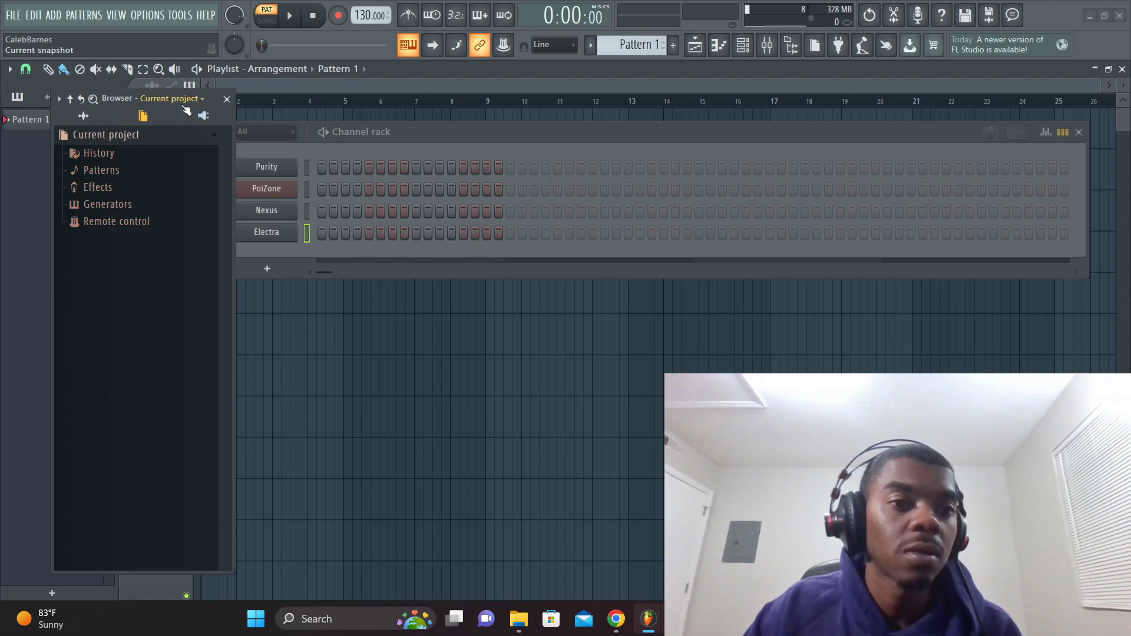
pyautogui.moveTo(213, 99); pyautogui.dragTo(136, 115)
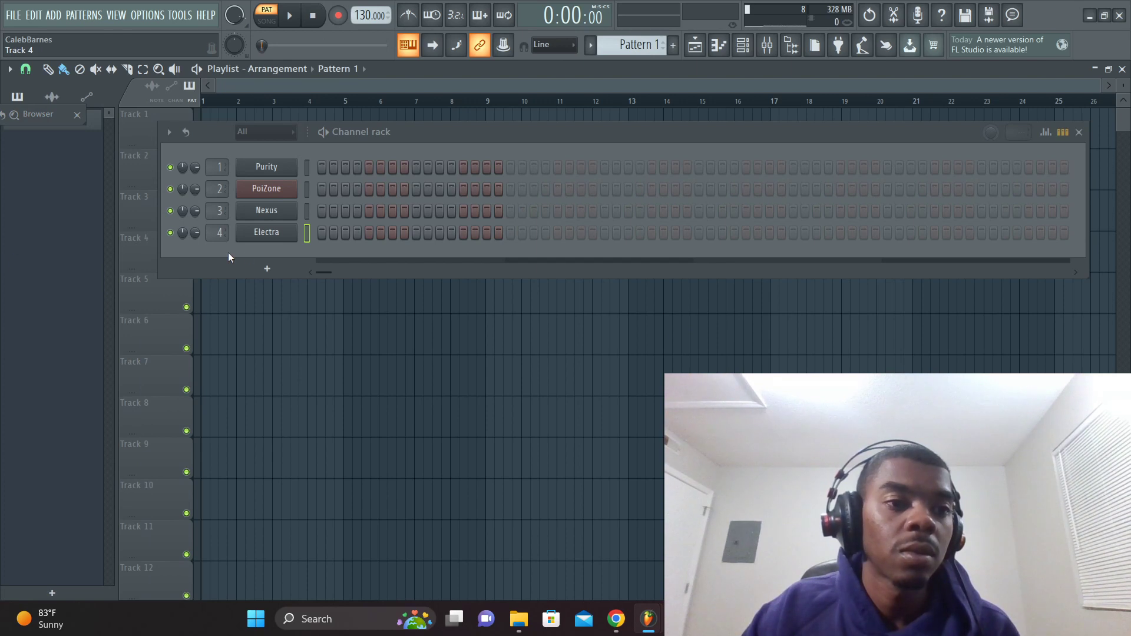
pyautogui.moveTo(65, 118)
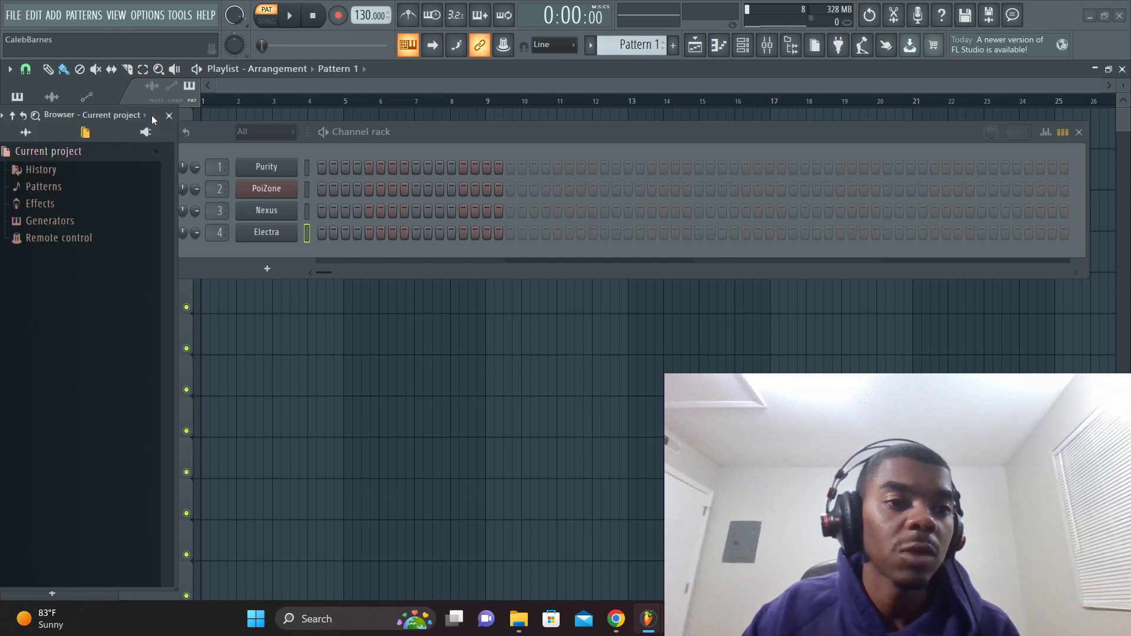
pyautogui.moveTo(150, 108); pyautogui.dragTo(157, 111)
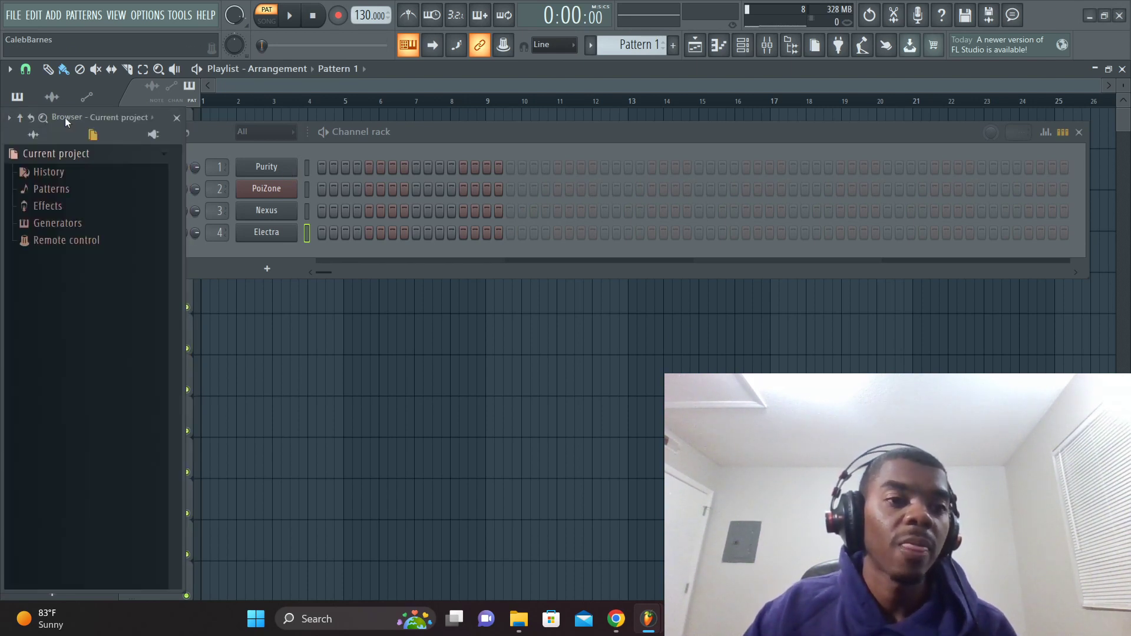
# - Show all content in the browser and collapse the Cap Corp Tag$ folder
pyautogui.moveTo(105, 131)
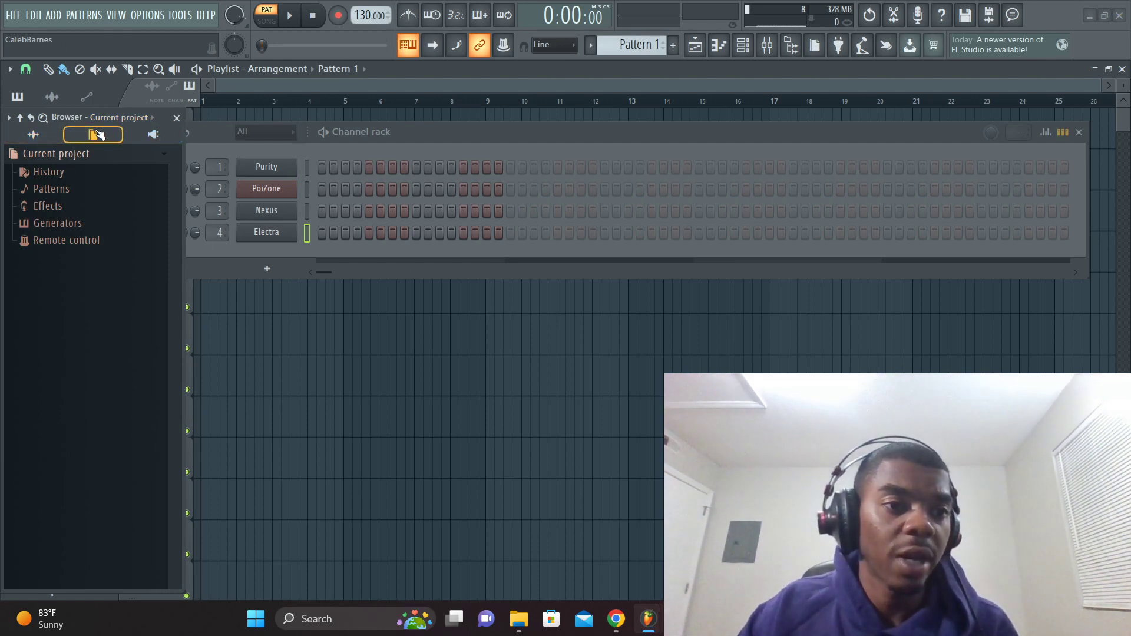
pyautogui.click(46, 138)
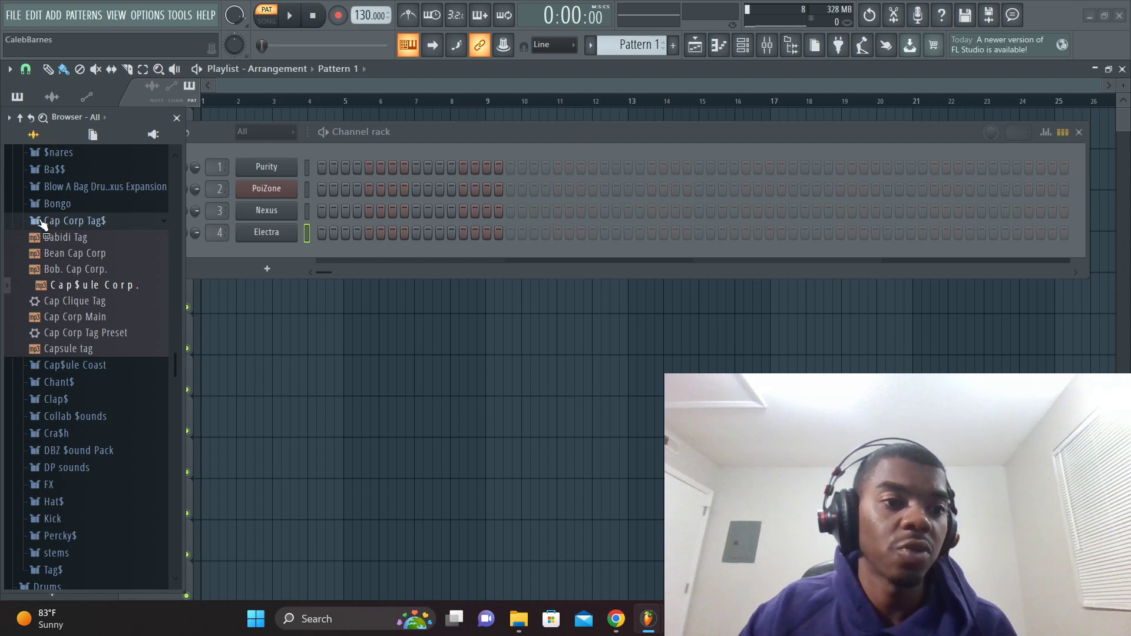
pyautogui.click(41, 223)
pyautogui.scroll(5, 42, 236)
pyautogui.scroll(-3, 73, 253)
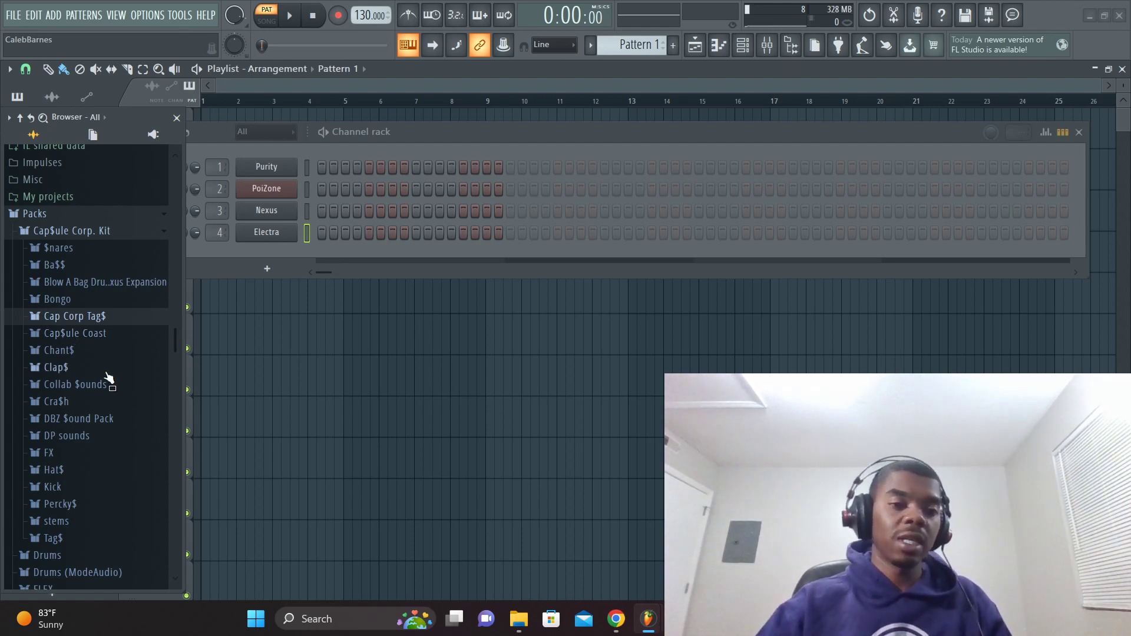
# - Collapse and reopen the Packs folder to examine its sound kits, including the subfolders of Cap$ule Corp. Kit
pyautogui.click(21, 214)
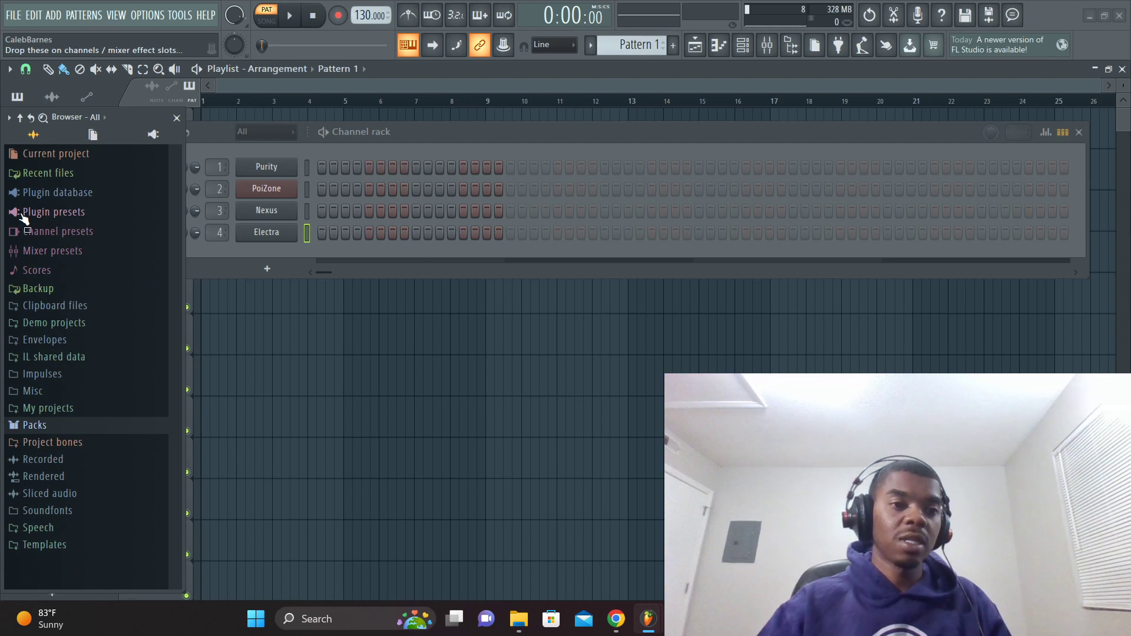
pyautogui.click(23, 429)
pyautogui.scroll(-5, 91, 293)
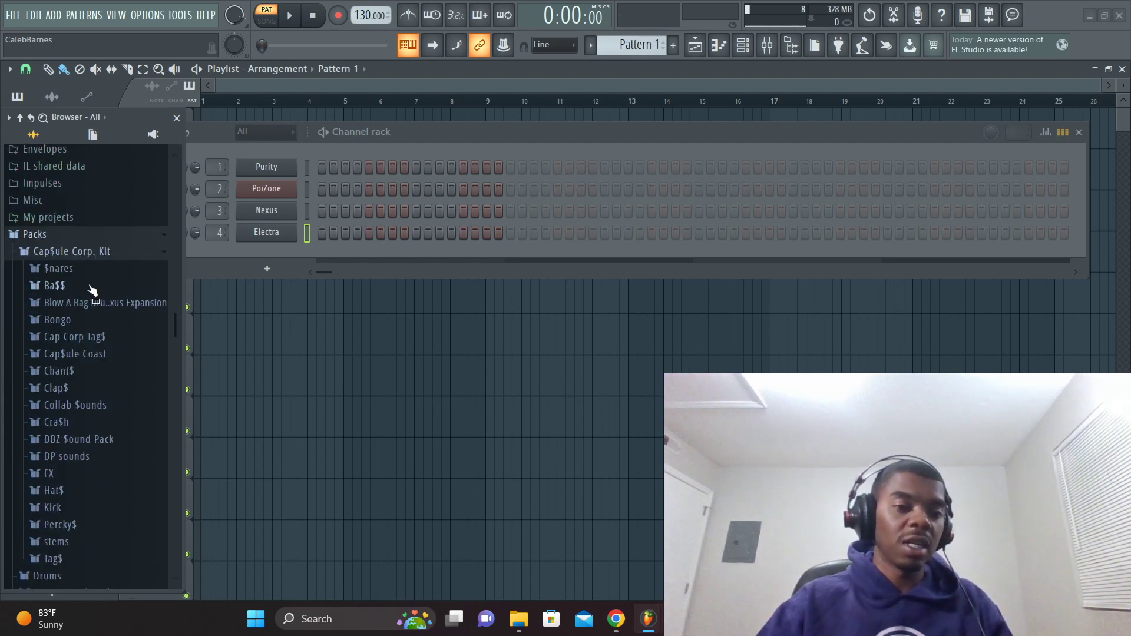
pyautogui.scroll(4, 94, 287)
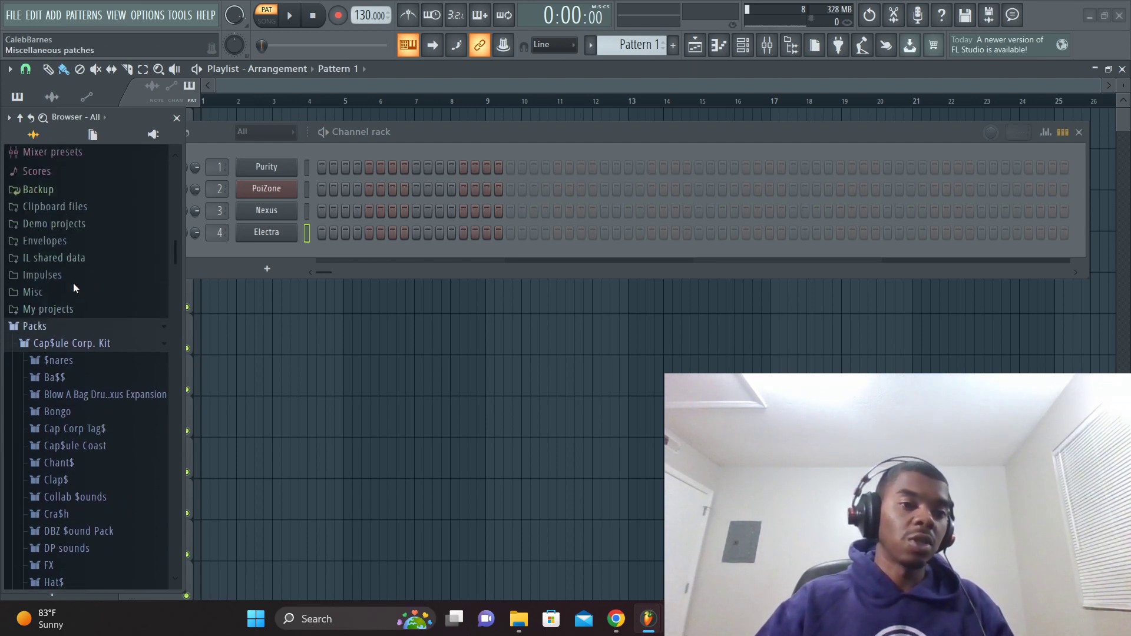
pyautogui.click(18, 329)
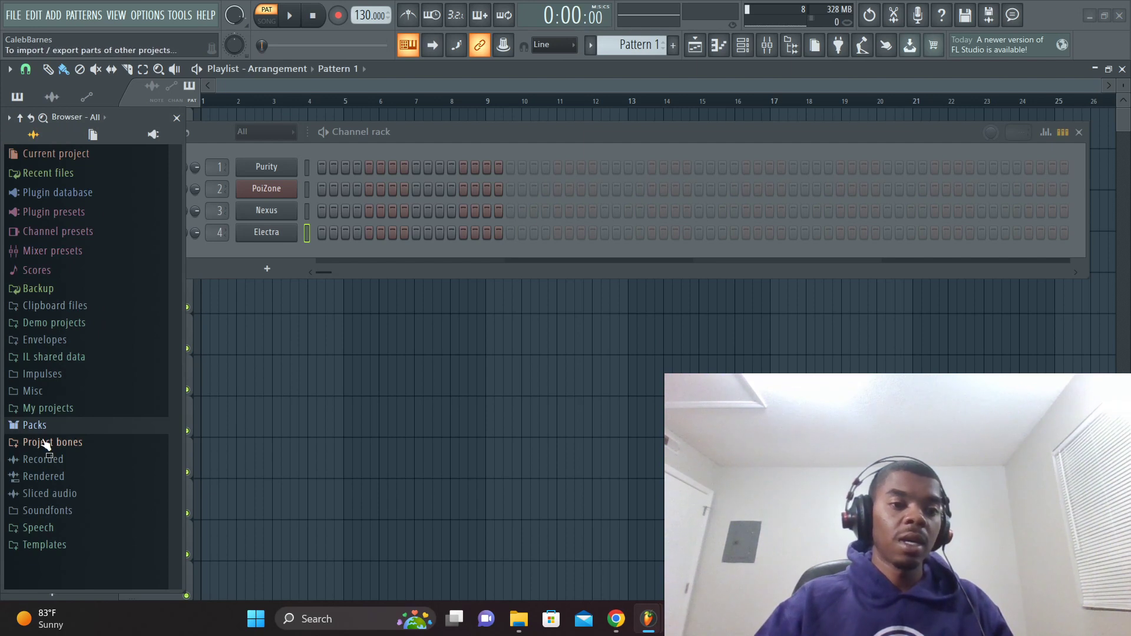
pyautogui.click(34, 422)
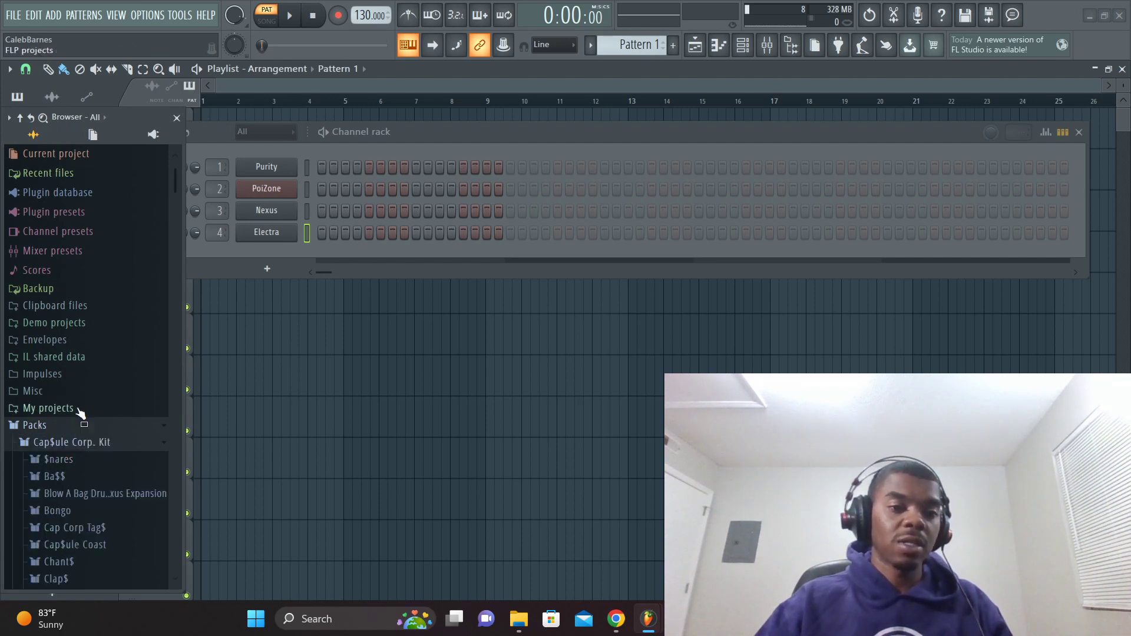
pyautogui.scroll(-6, 71, 353)
pyautogui.scroll(-4, 59, 306)
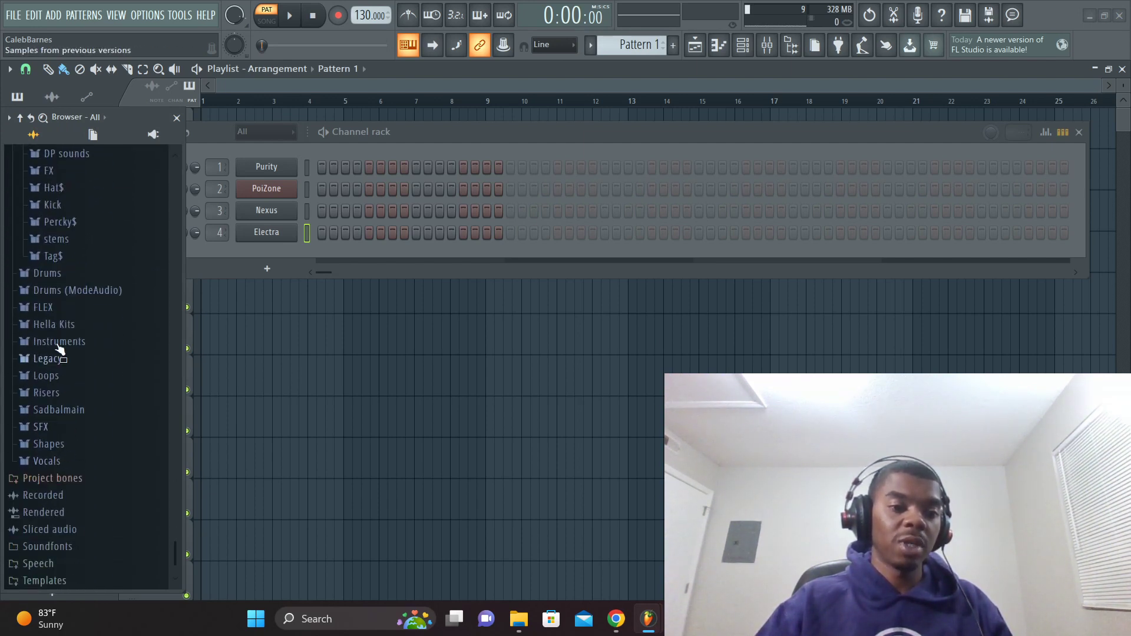
pyautogui.scroll(8, 56, 318)
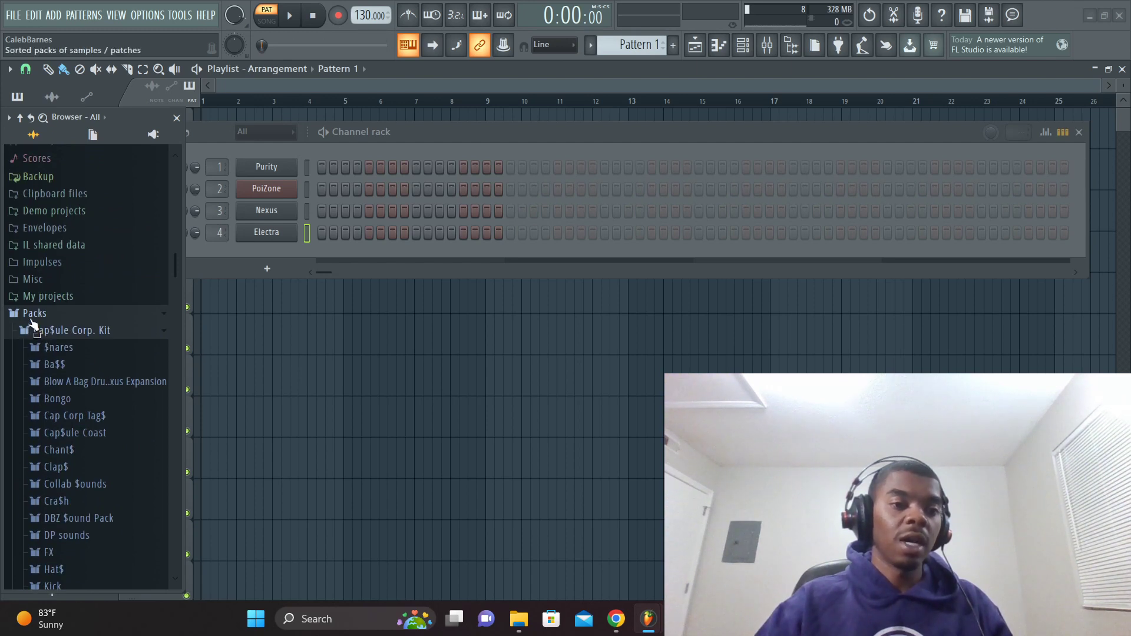
pyautogui.click(33, 316)
pyautogui.click(43, 427)
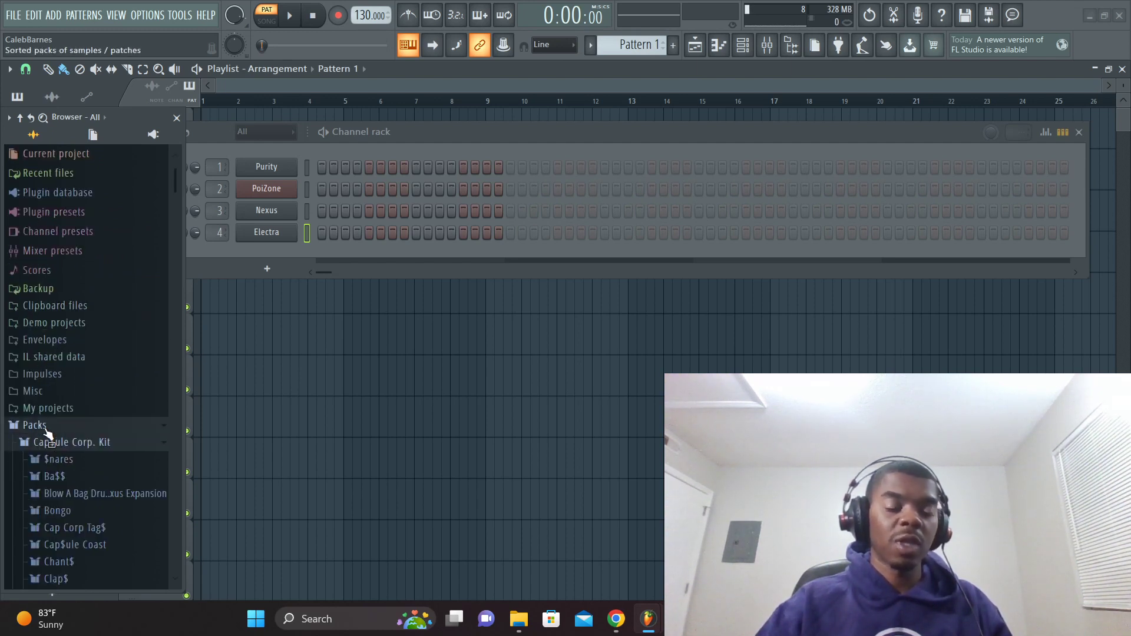
pyautogui.scroll(-3, 62, 391)
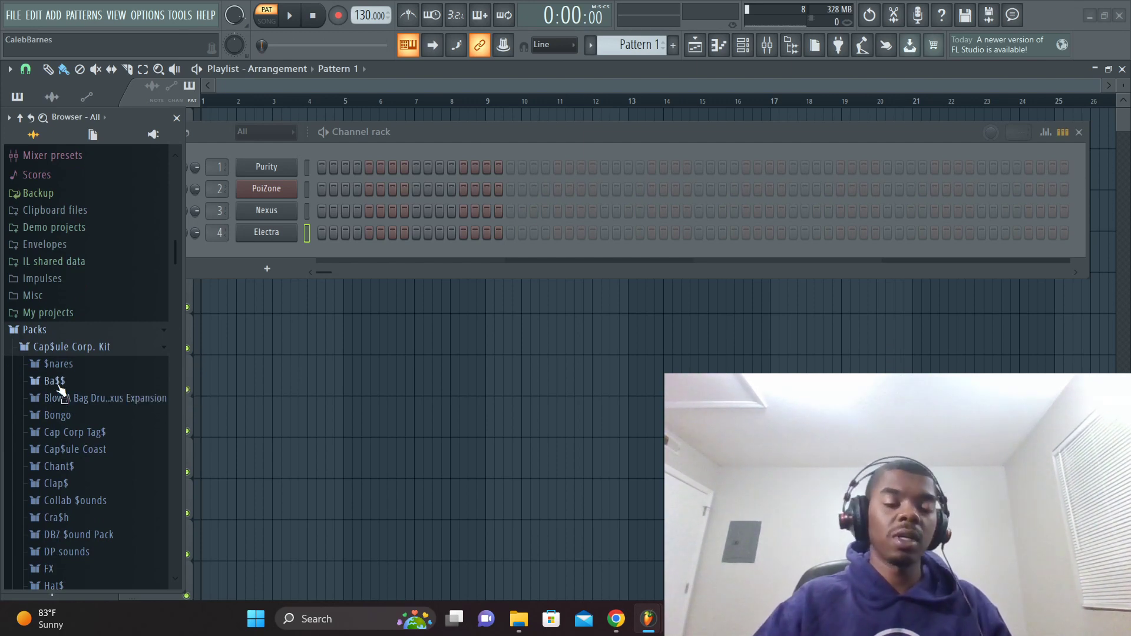
# - Let the browser auto-hide and move the Channel rack slightly up and away from it
pyautogui.moveTo(54, 389); pyautogui.dragTo(220, 426)
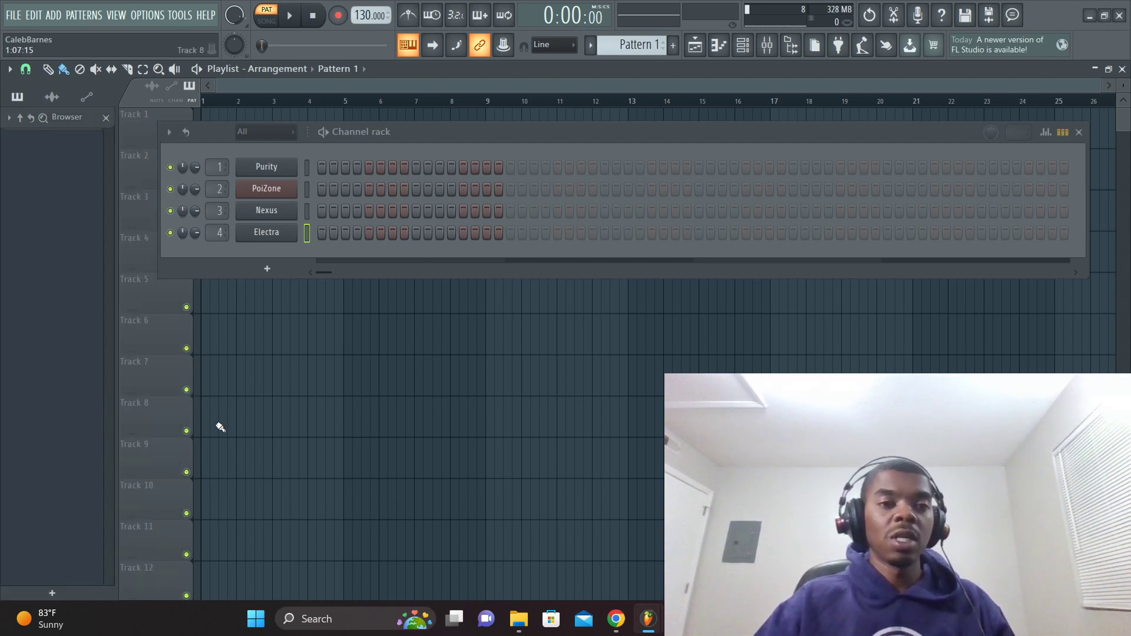
pyautogui.moveTo(554, 132); pyautogui.dragTo(573, 117)
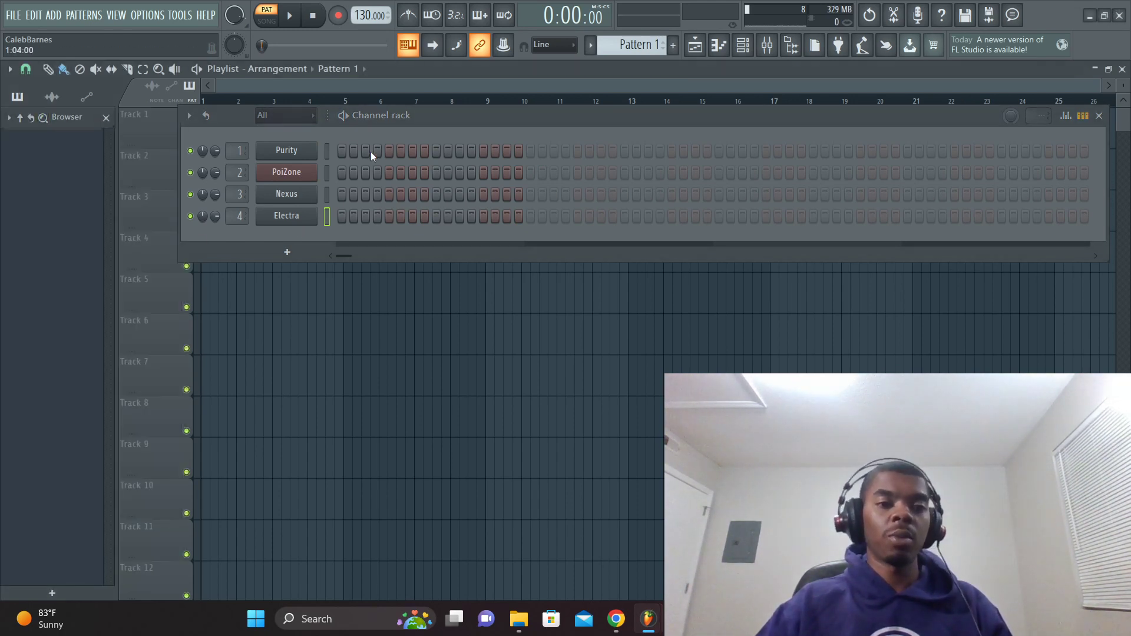
# - Expand the Clap$ folder in Cap$ule Corp. Kit and add Cap$ule Clap (1) to the Channel rack as a new channel
pyautogui.moveTo(87, 116)
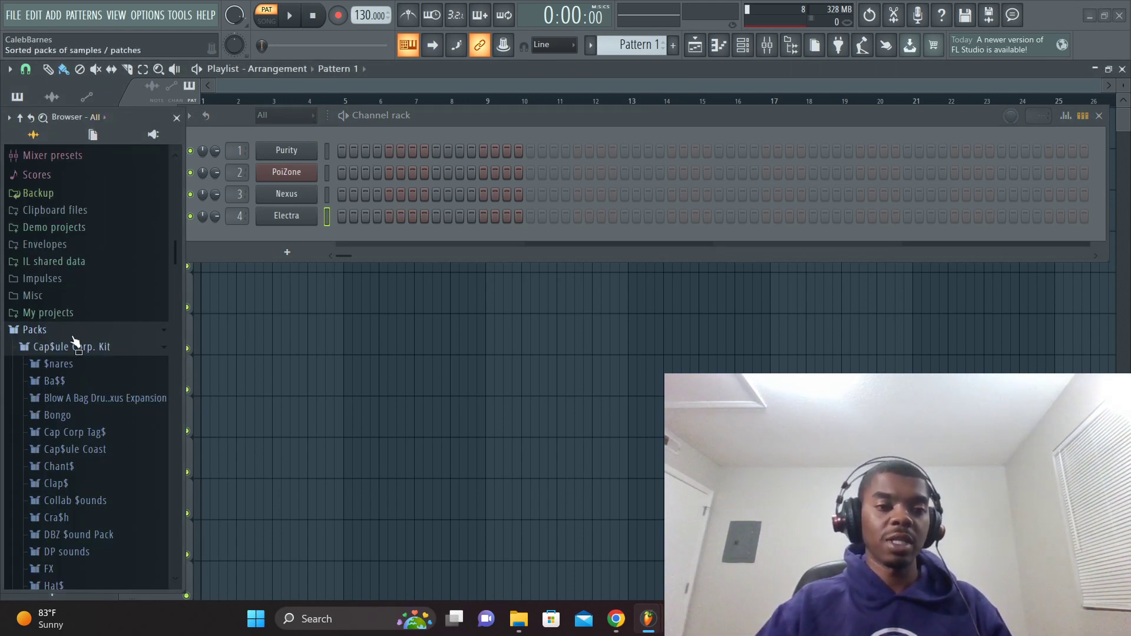
pyautogui.scroll(-3, 75, 357)
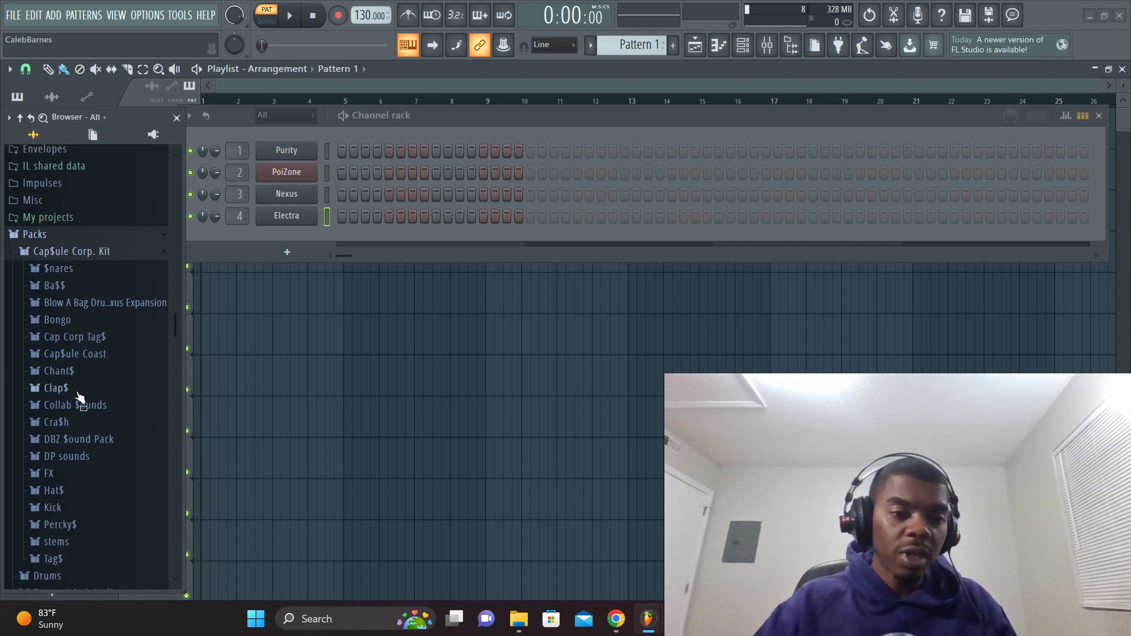
pyautogui.scroll(-3, 86, 352)
pyautogui.click(69, 293)
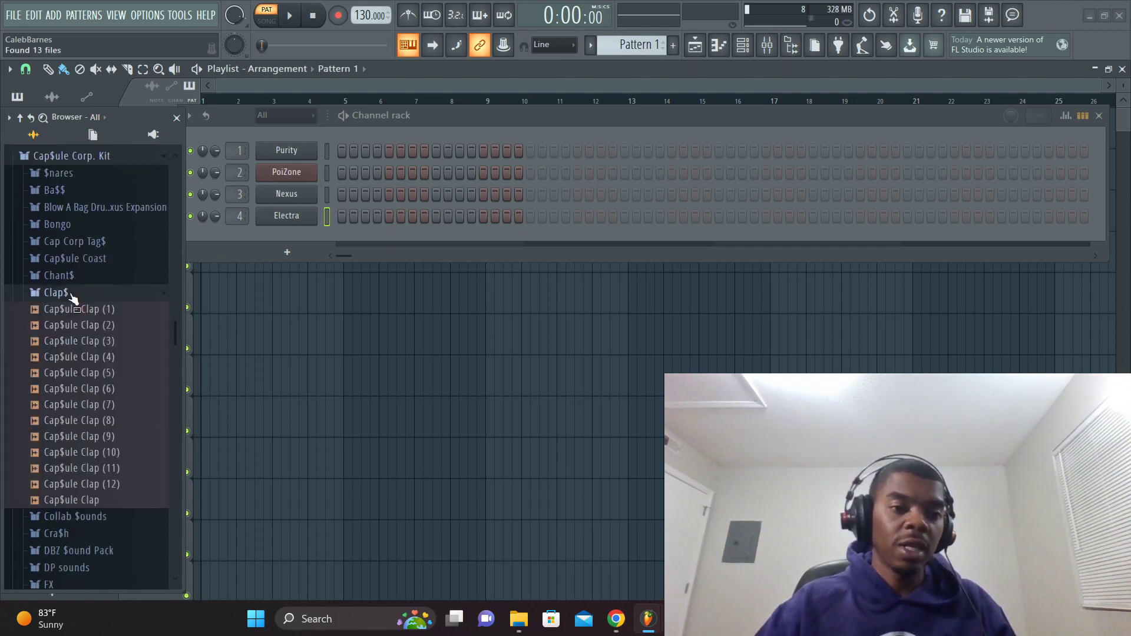
pyautogui.click(107, 311)
pyautogui.moveTo(108, 311); pyautogui.dragTo(264, 259)
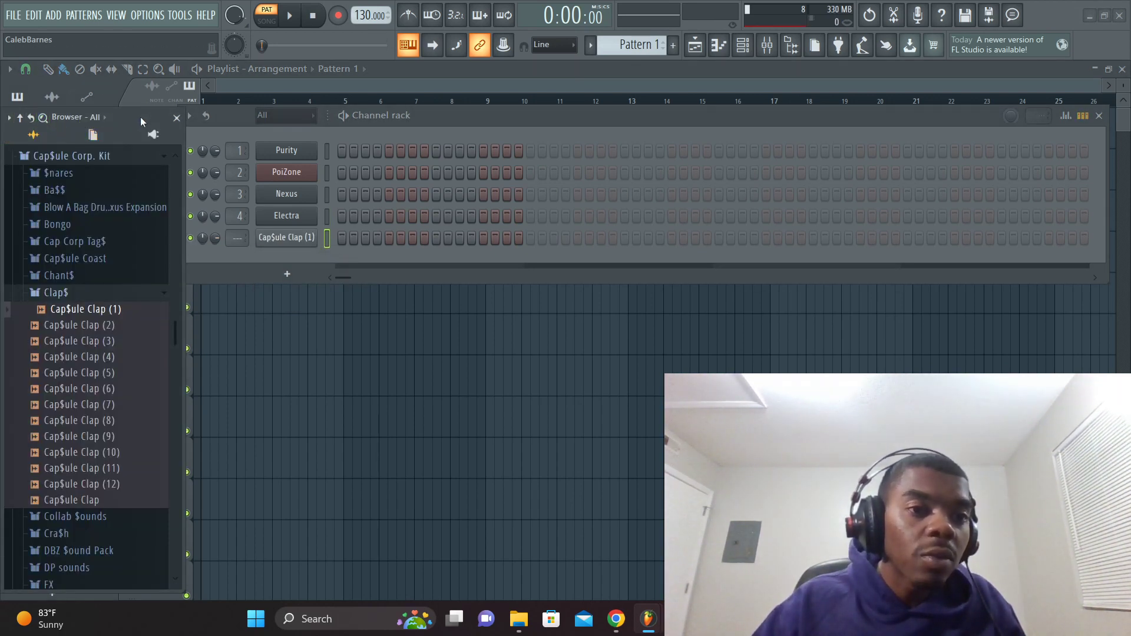
pyautogui.moveTo(129, 118)
pyautogui.mouseDown()
pyautogui.moveTo(123, 128)
pyautogui.moveTo(121, 115)
pyautogui.mouseUp()
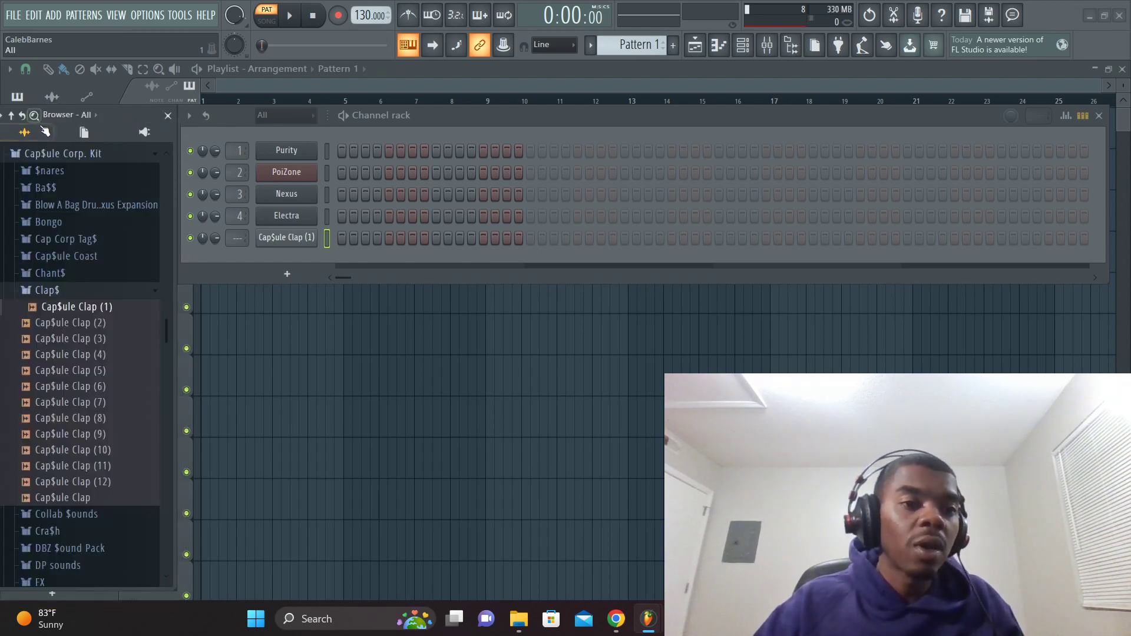
pyautogui.moveTo(109, 116); pyautogui.dragTo(118, 117)
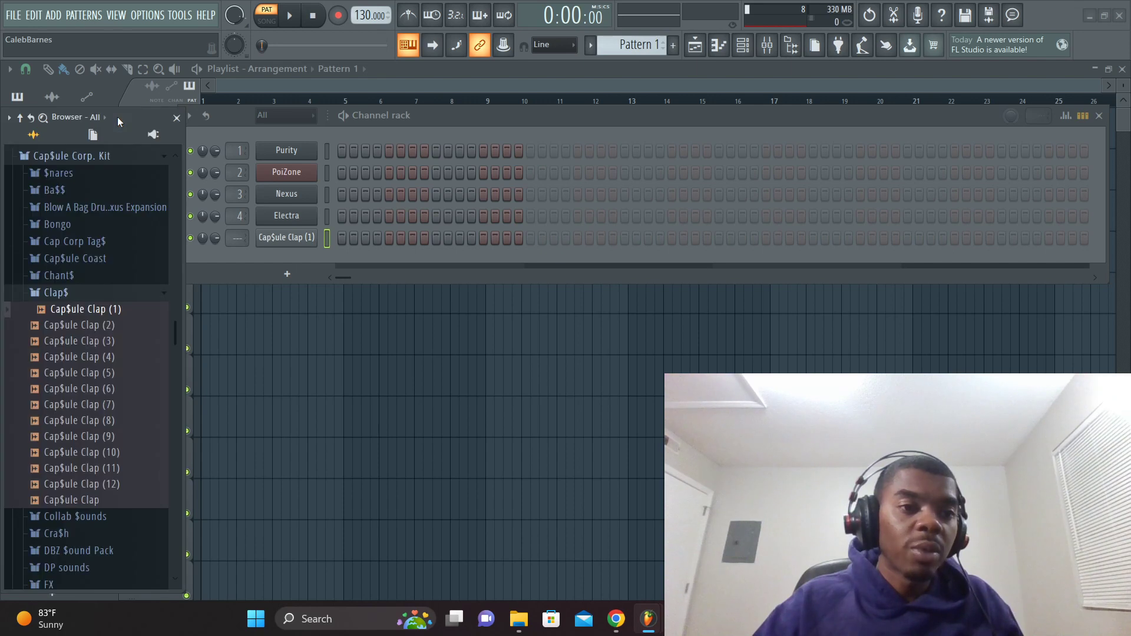
# - Collapse the Clap$ folder and add Cap$ule Hat (1) from the Hat$ folder to the Channel rack as a new channel
pyautogui.click(56, 293)
pyautogui.scroll(3, 76, 399)
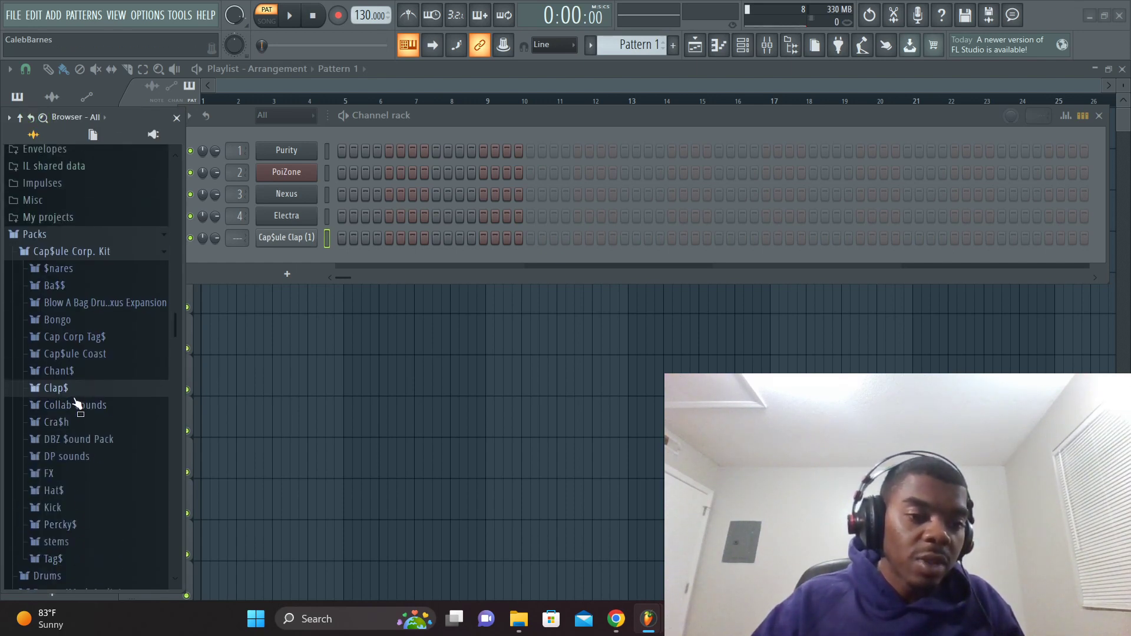
pyautogui.scroll(-3, 73, 407)
pyautogui.click(72, 396)
pyautogui.moveTo(72, 393); pyautogui.dragTo(282, 264)
pyautogui.moveTo(36, 127)
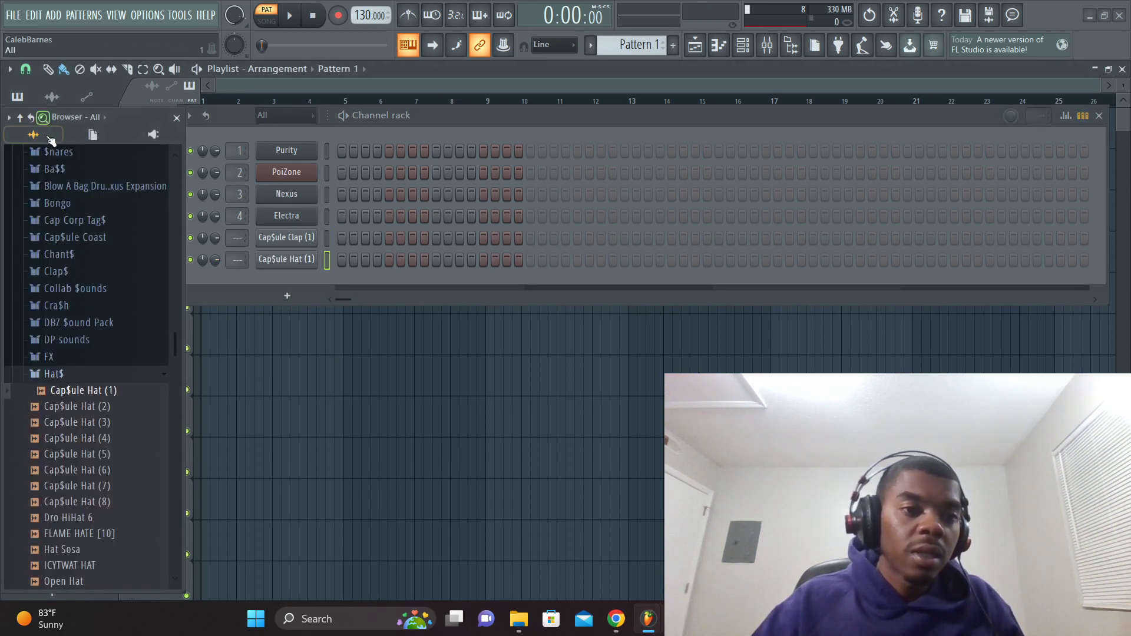
# - Collapse the Hat$ folder and add 808 (5) from the Ba$$ folder to the Channel rack as a new channel
pyautogui.click(82, 377)
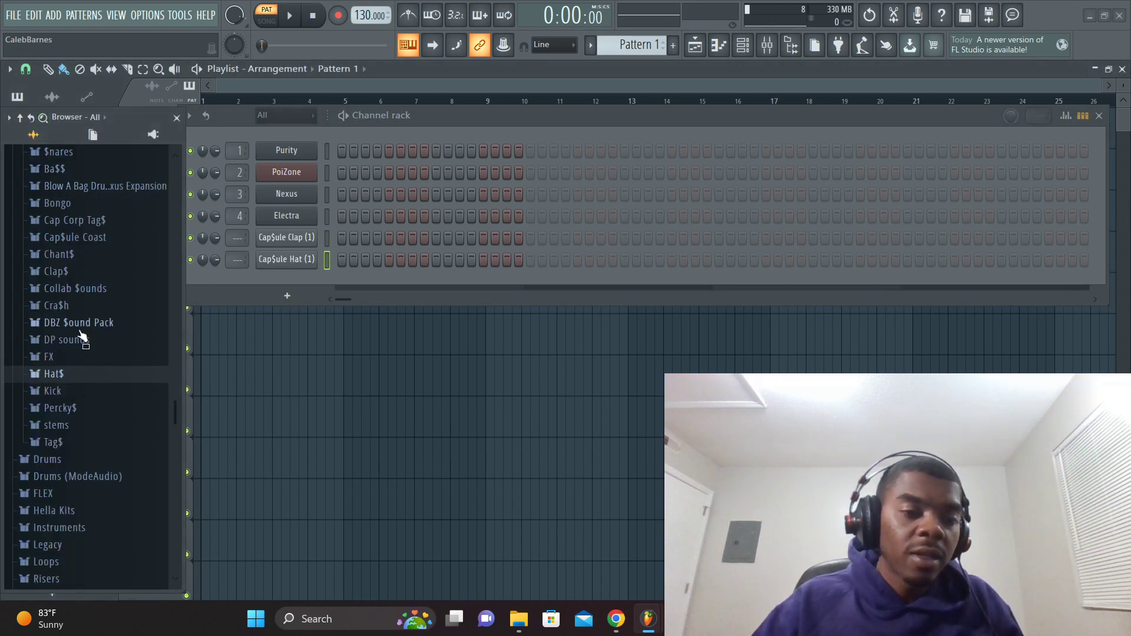
pyautogui.click(85, 171)
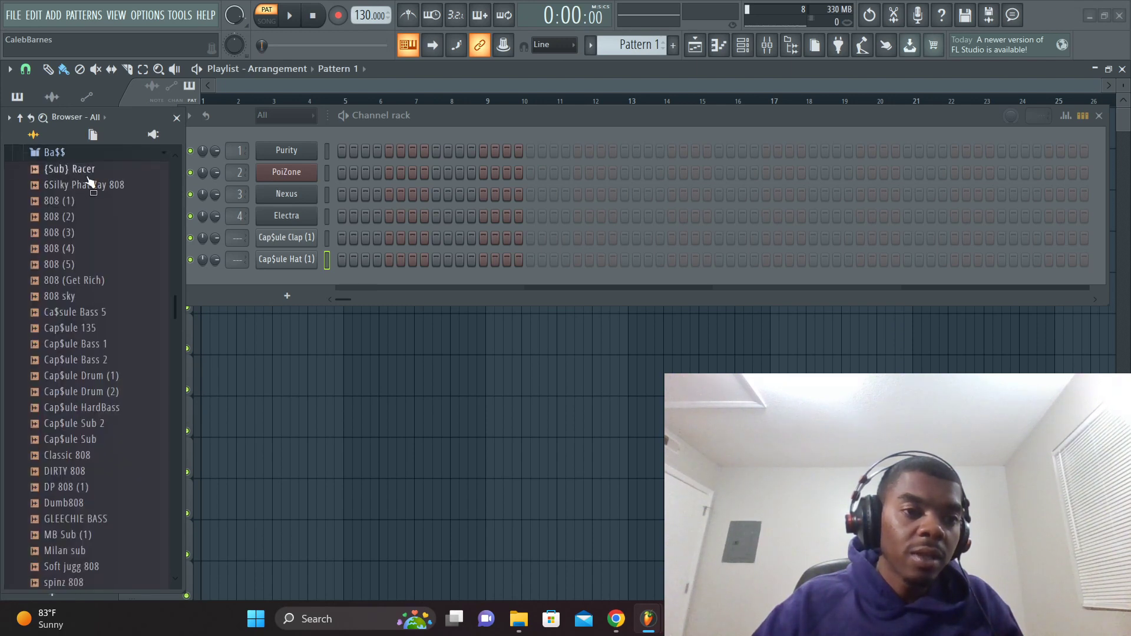
pyautogui.moveTo(71, 264); pyautogui.dragTo(297, 286)
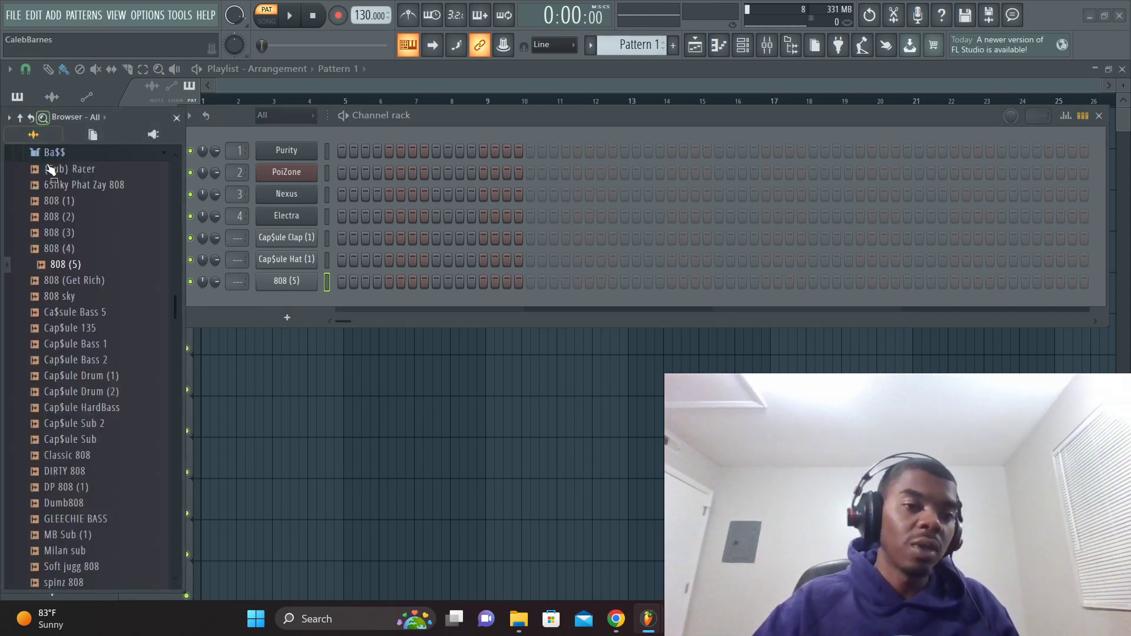
# - Collapse the Ba$$ folder and look through the samples in the Percky$ folder, closing it again
pyautogui.click(51, 154)
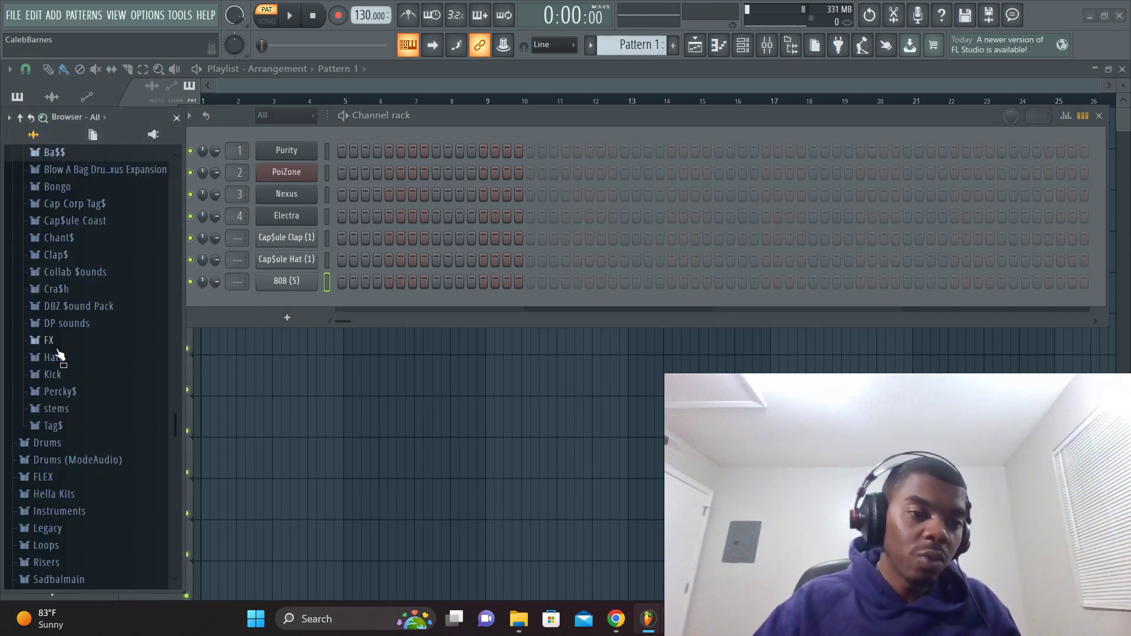
pyautogui.click(75, 393)
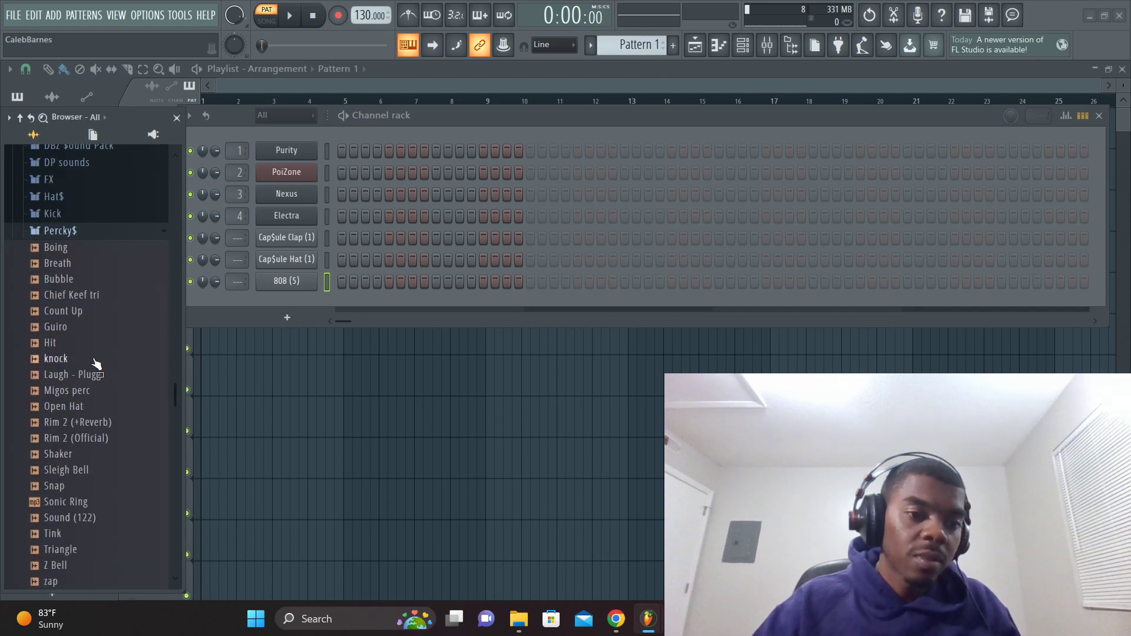
pyautogui.scroll(3, 73, 276)
pyautogui.scroll(1, 73, 275)
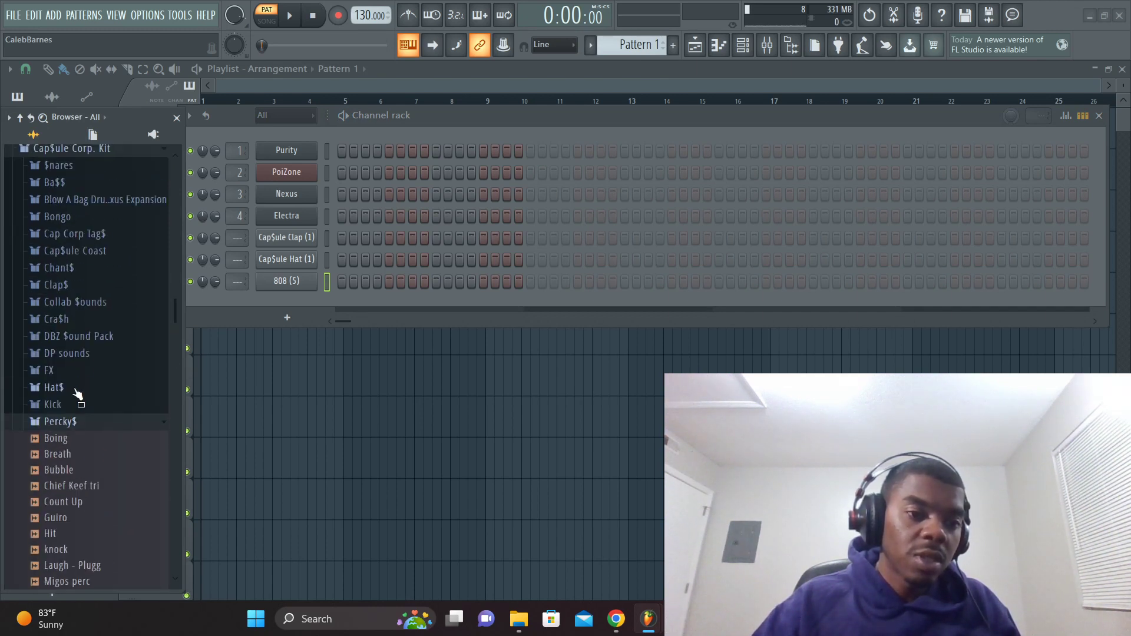
pyautogui.click(73, 422)
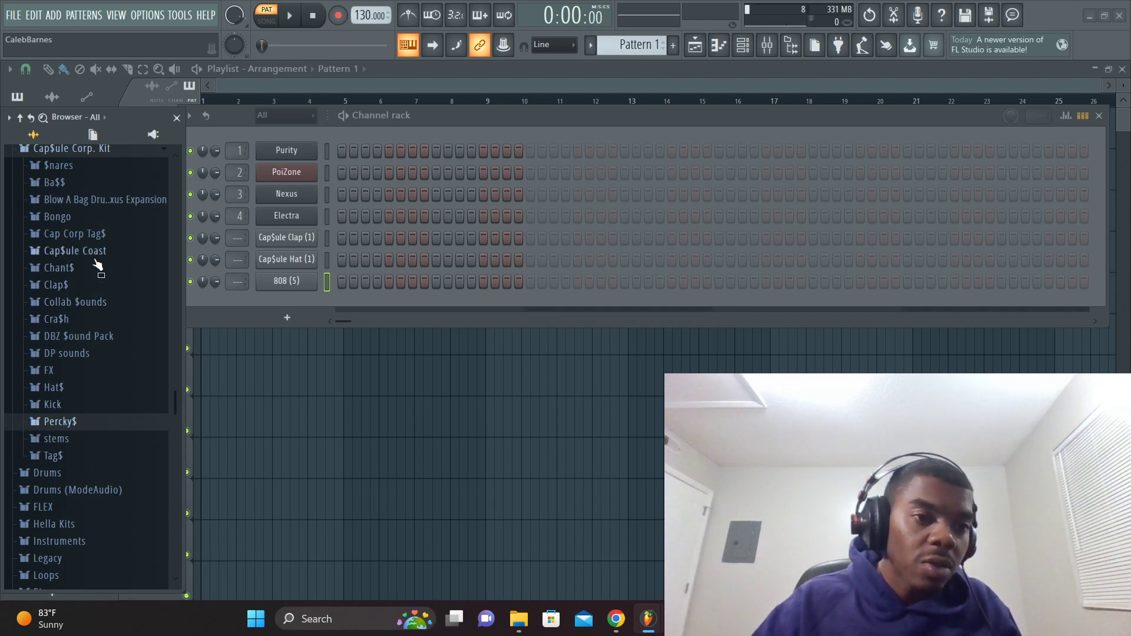
# - Add snare (3) from the $nares folder to the Channel rack as a channel just above 808 (5)
pyautogui.click(94, 166)
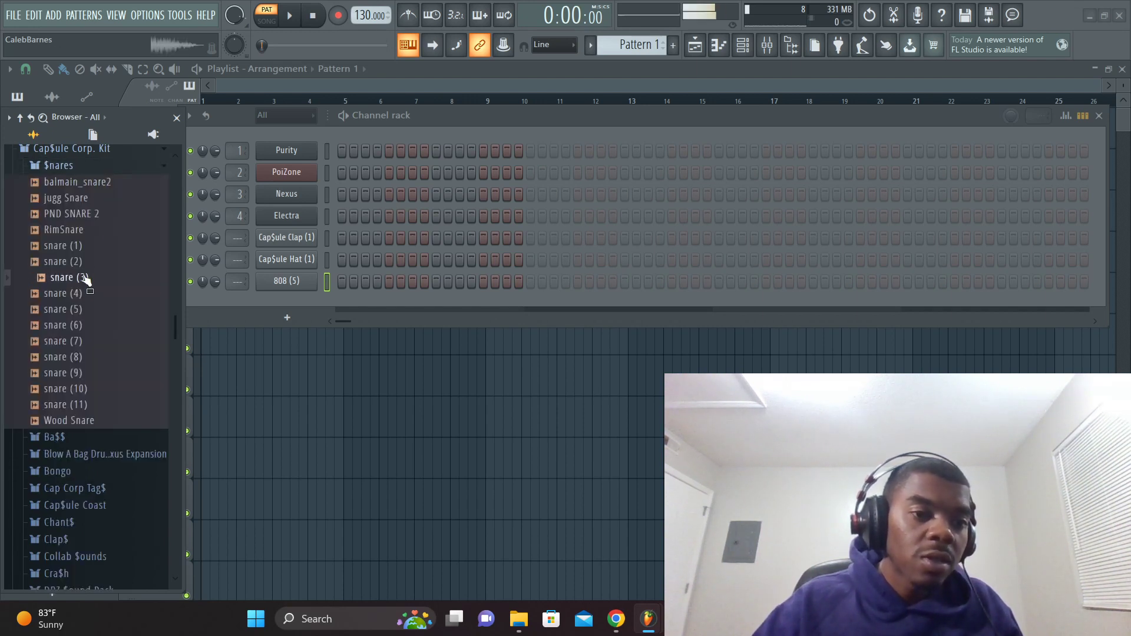
pyautogui.moveTo(83, 273); pyautogui.dragTo(289, 279)
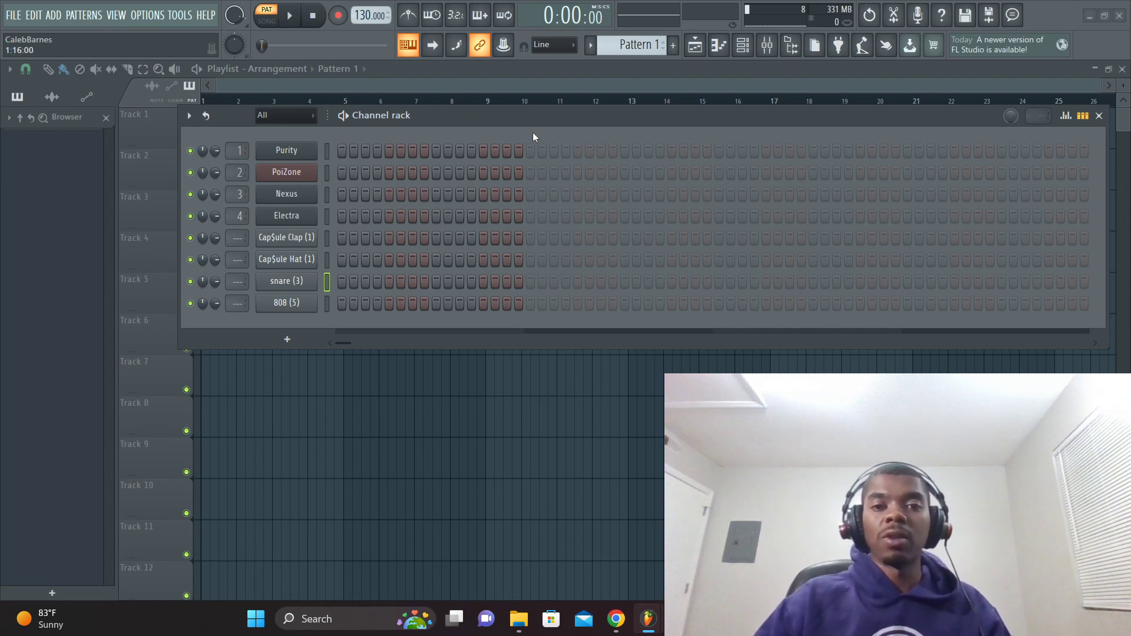
# - Mute and unmute the Nexus and Electra channels, and reposition the Channel rack slightly down and toward the browser
pyautogui.moveTo(540, 115); pyautogui.dragTo(507, 140)
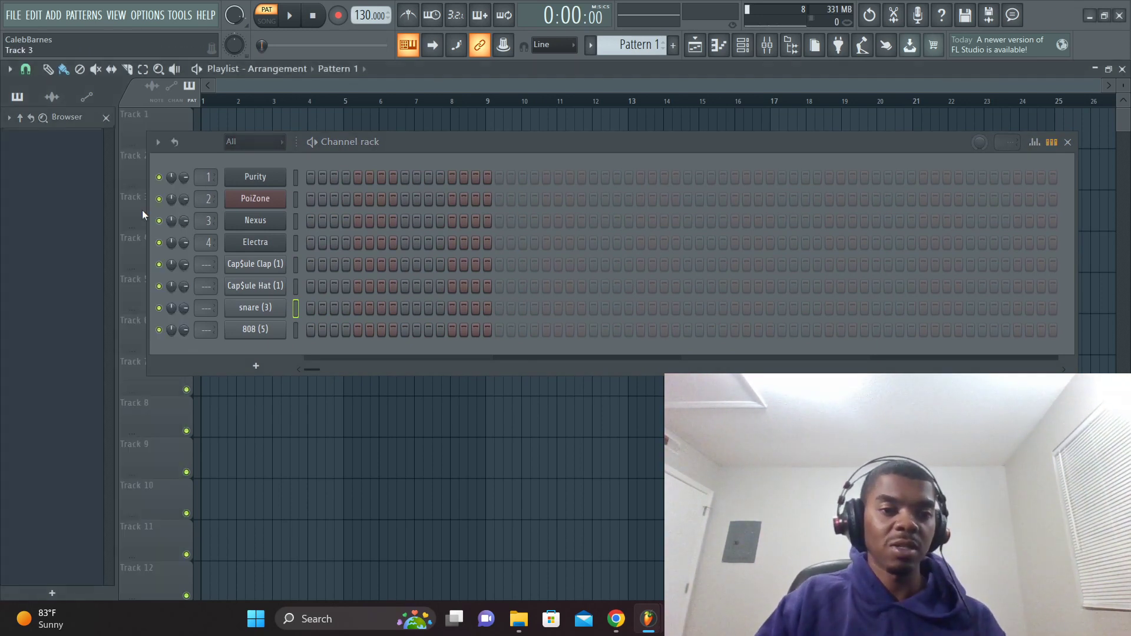
pyautogui.click(159, 242)
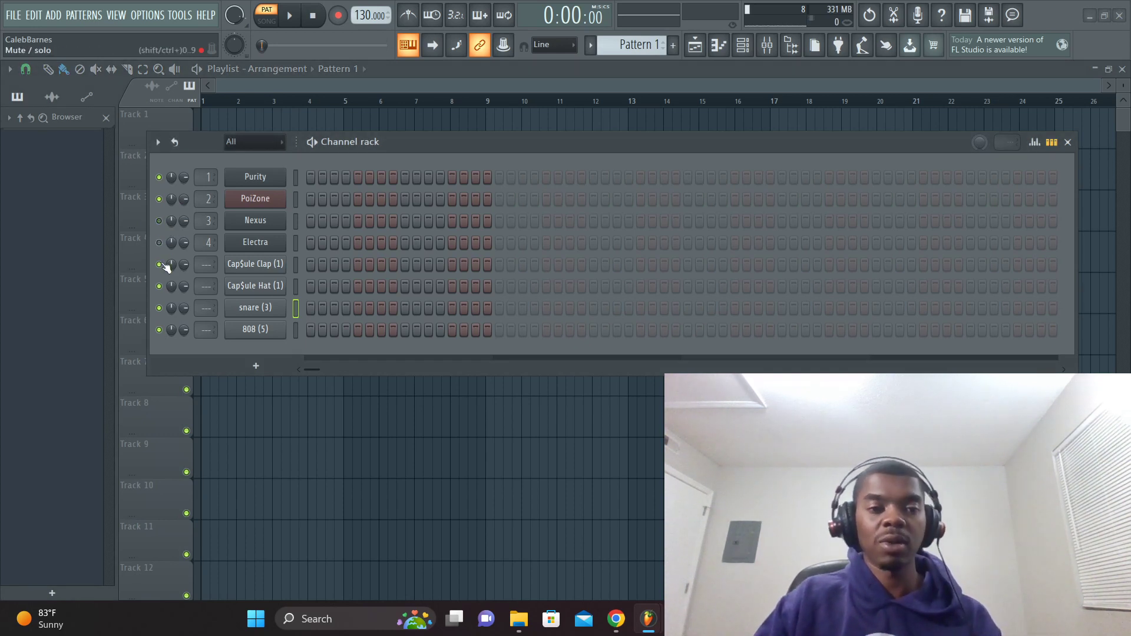
pyautogui.click(159, 220)
pyautogui.click(159, 243)
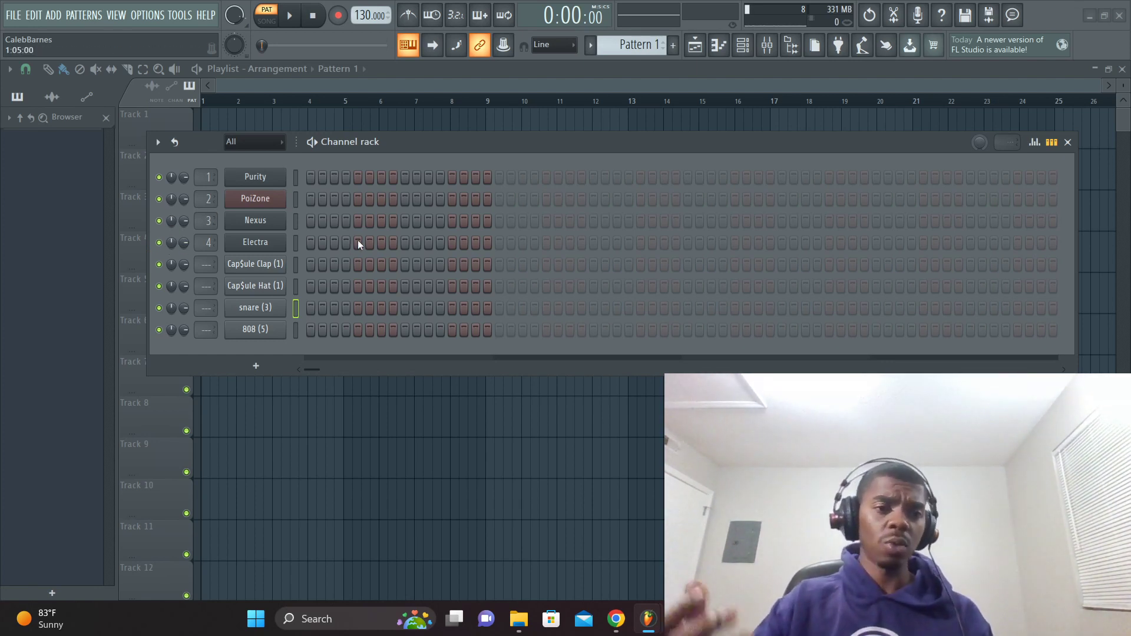
pyautogui.moveTo(428, 152); pyautogui.dragTo(451, 140)
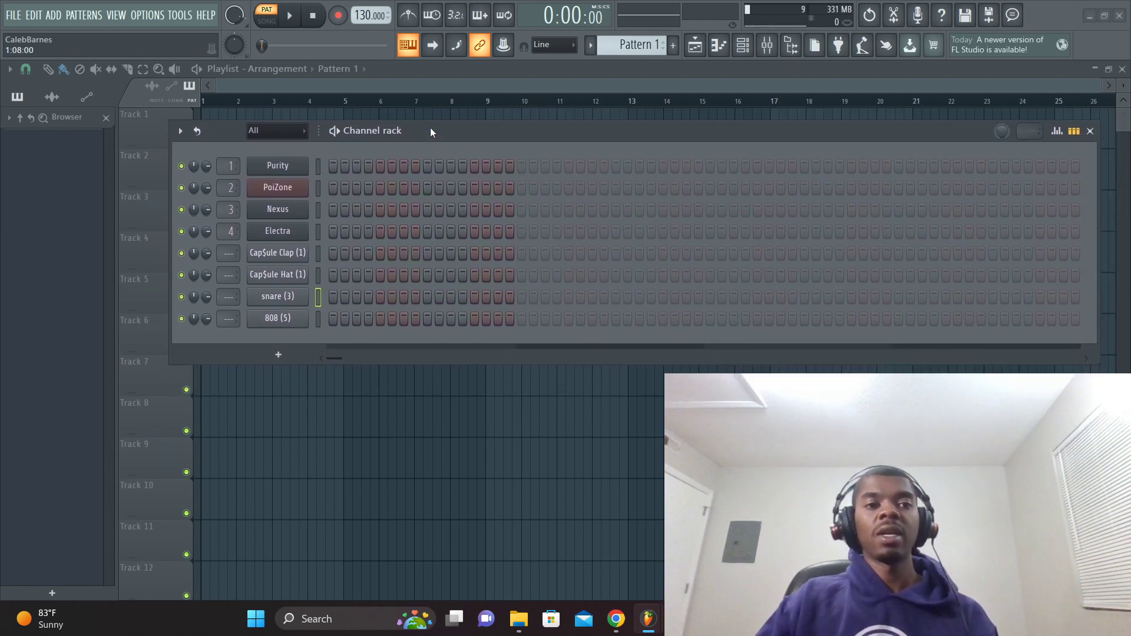
# - Close the Channel rack and move the floating browser down to uncover Pattern 1 in the Playlist's pattern list
pyautogui.click(43, 136)
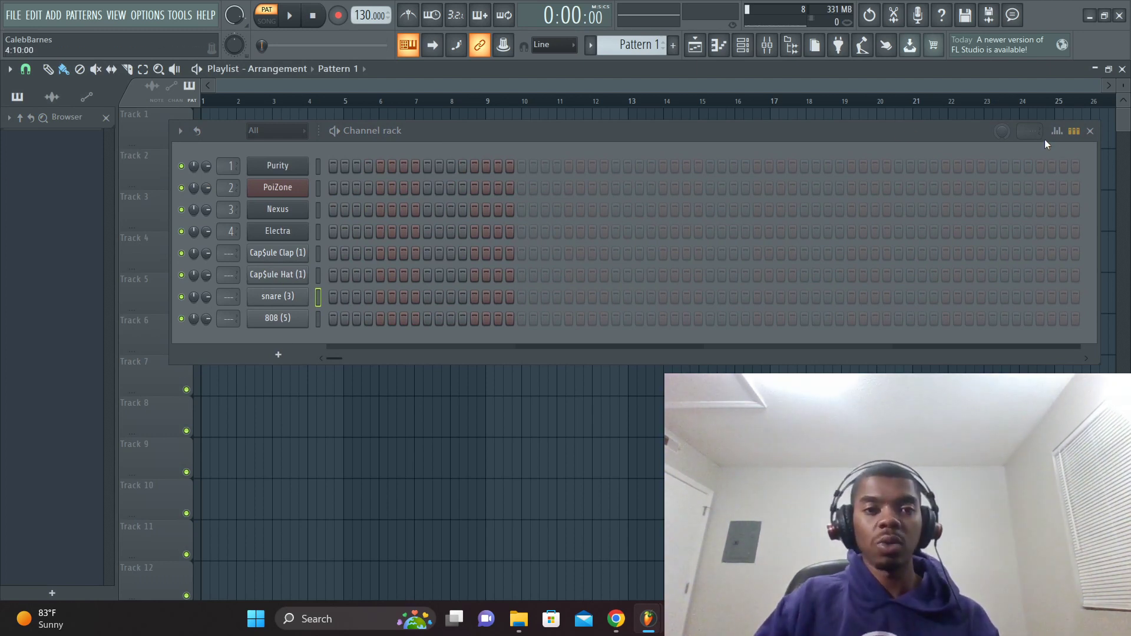
pyautogui.click(1090, 131)
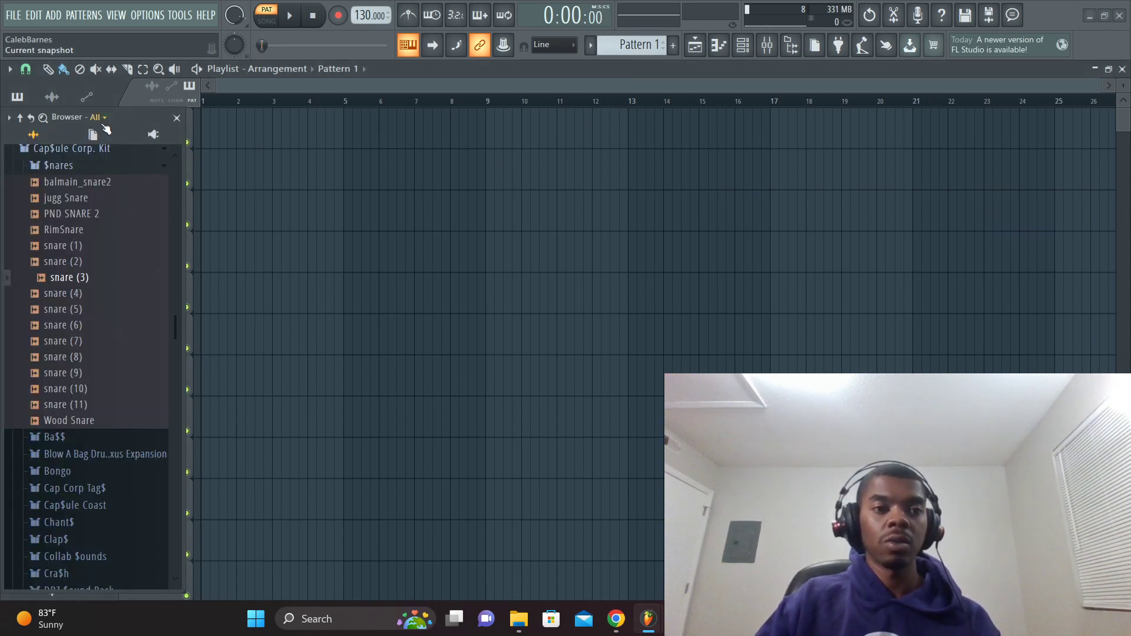
pyautogui.moveTo(122, 118); pyautogui.dragTo(96, 221)
pyautogui.doubleClick(96, 221)
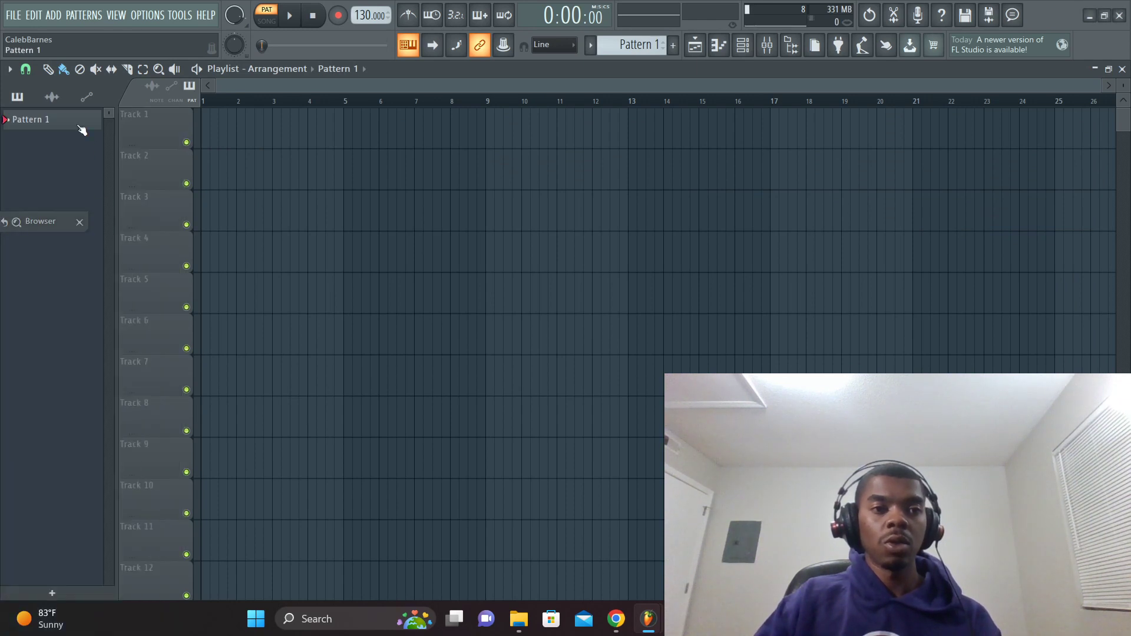
# - Try to split the empty Pattern 1 by channel
pyautogui.rightClick(68, 127)
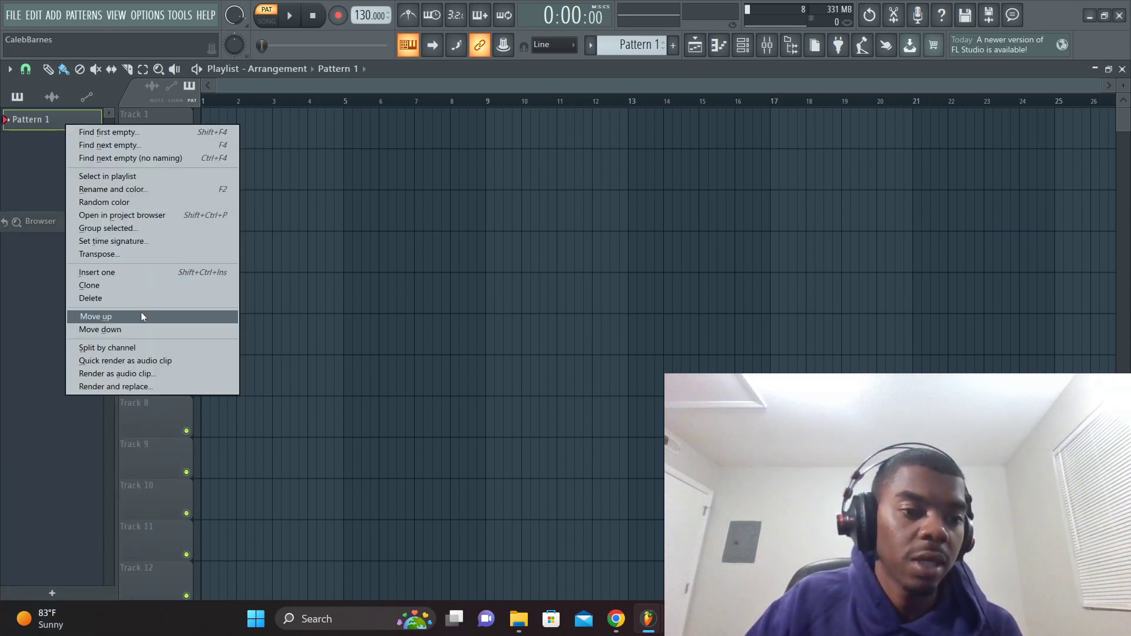
pyautogui.click(131, 347)
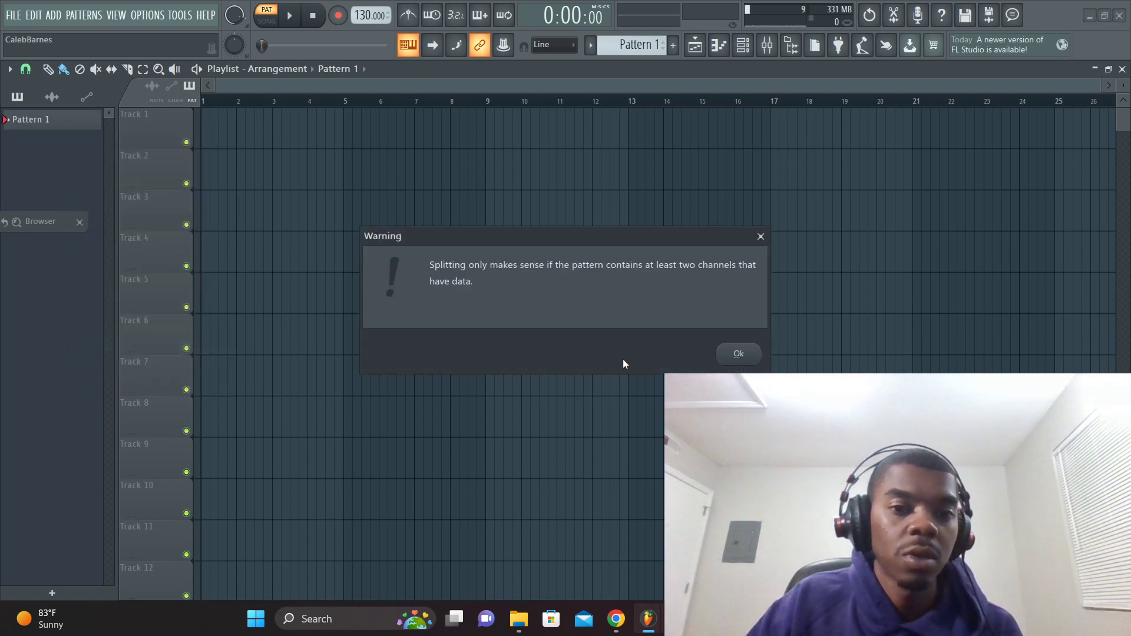
pyautogui.click(736, 353)
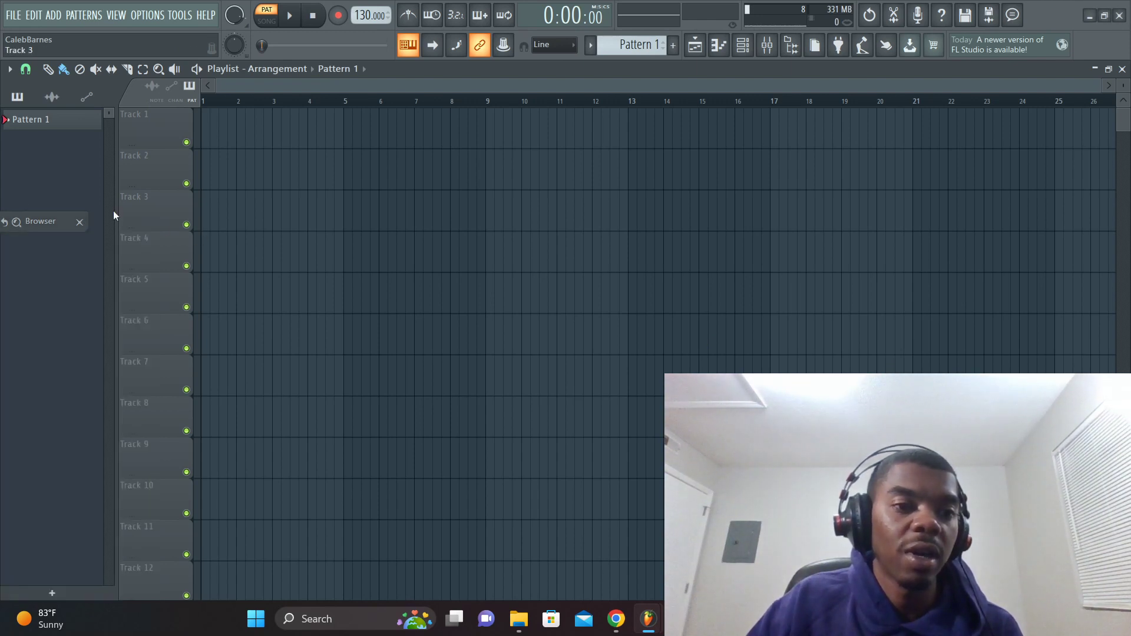
# - Reopen the Channel rack and enable step 5 for Cap$ule Clap (1), step 3 for Cap$ule Hat (1), and steps 4 and 5 for snare (3)
pyautogui.moveTo(85, 225)
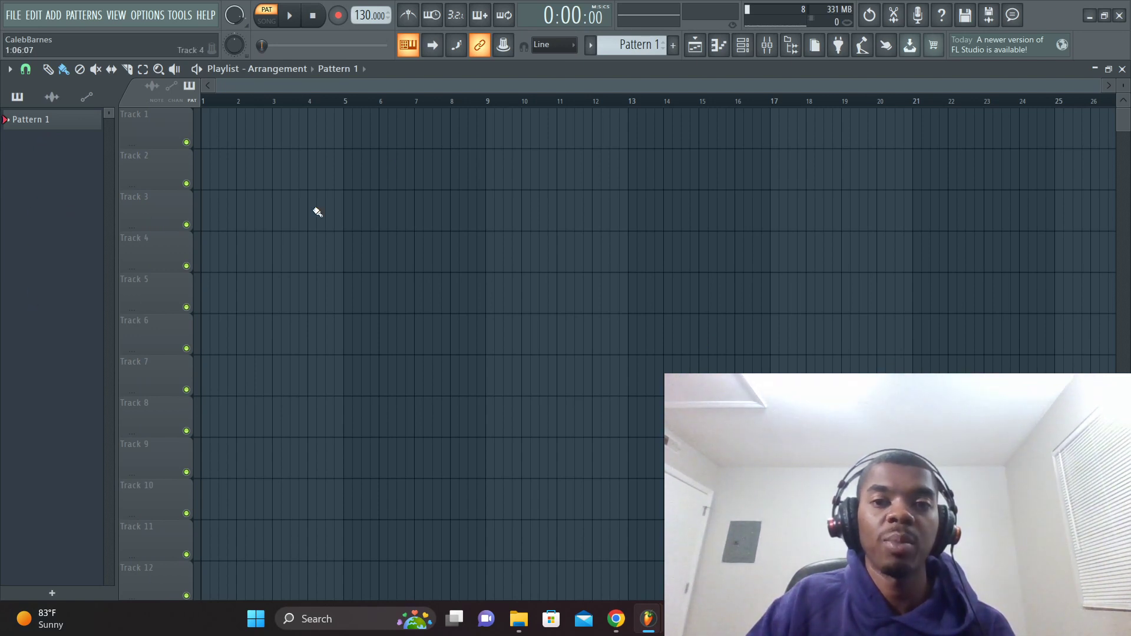
pyautogui.click(590, 49)
pyautogui.click(587, 48)
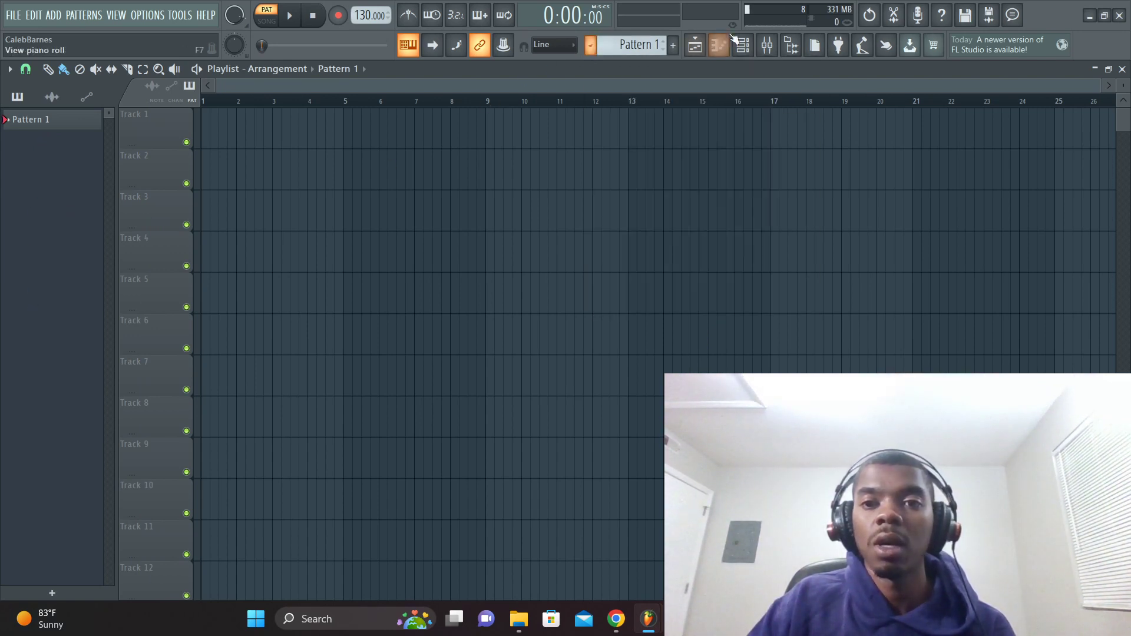
pyautogui.click(742, 45)
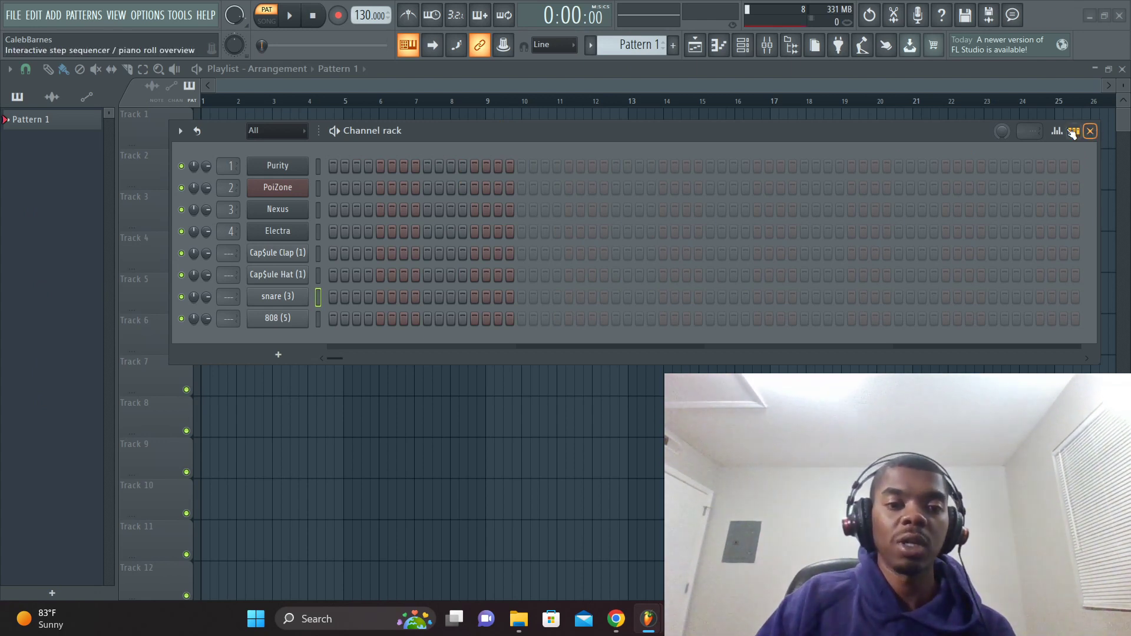
pyautogui.click(380, 254)
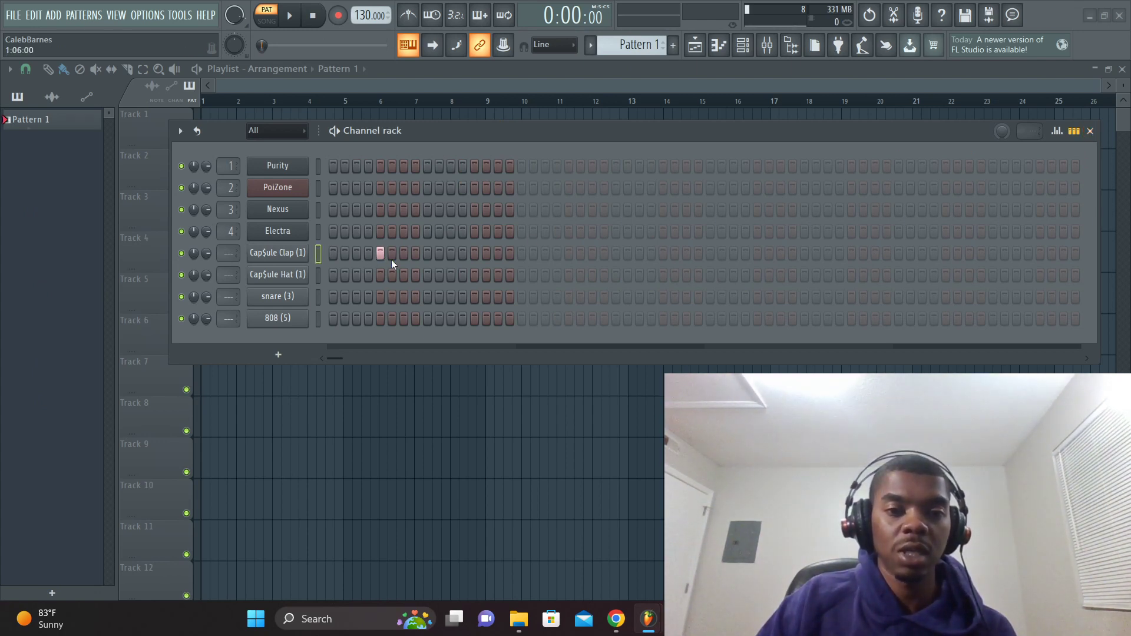
pyautogui.click(357, 275)
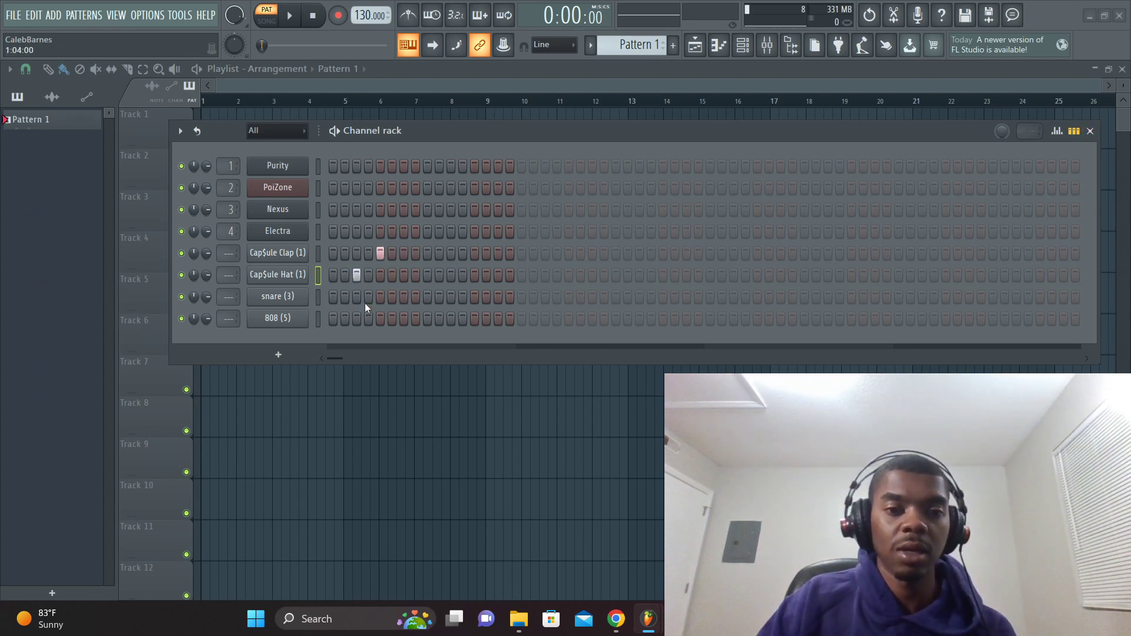
pyautogui.moveTo(366, 301); pyautogui.dragTo(379, 300)
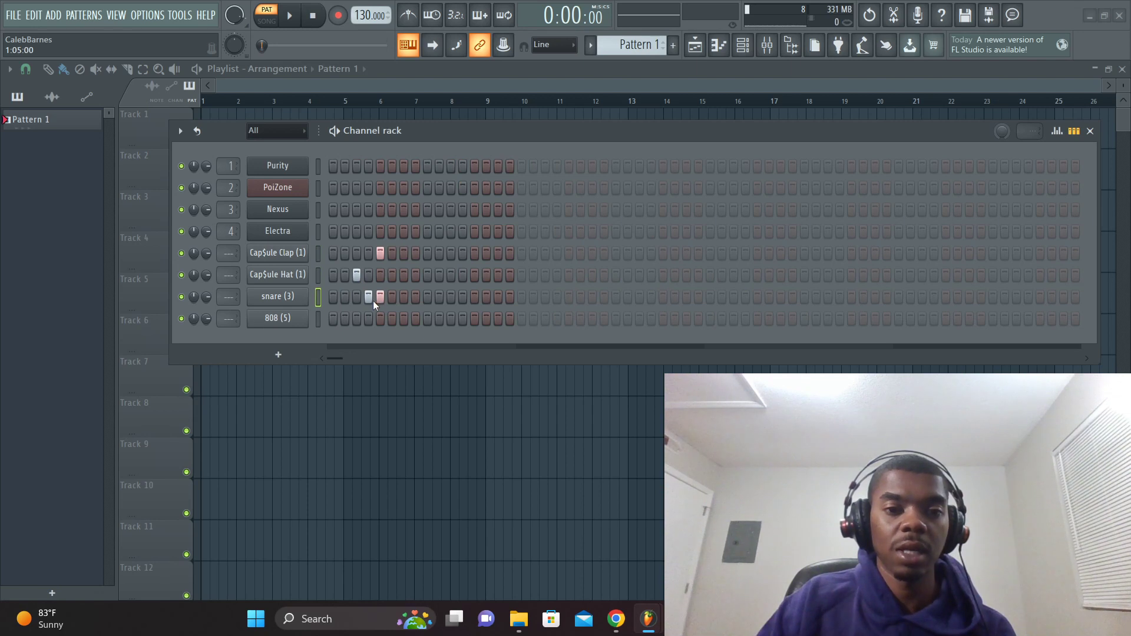
# - Split Pattern 1 by channel into separate patterns and hide the Channel rack
pyautogui.rightClick(57, 126)
pyautogui.click(97, 352)
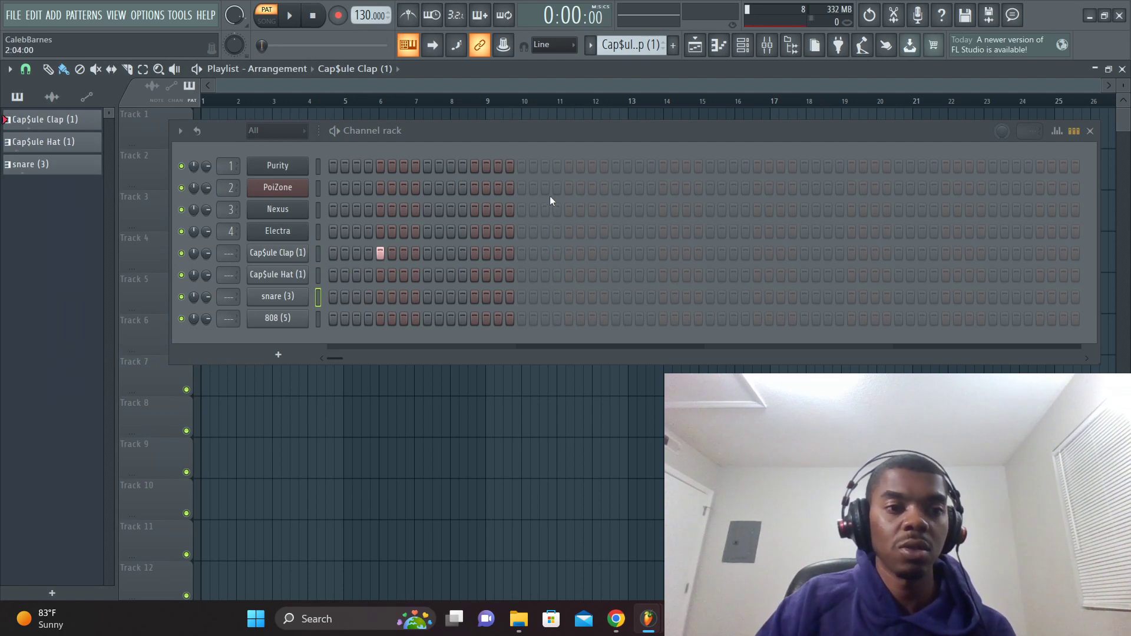
pyautogui.press('F6')
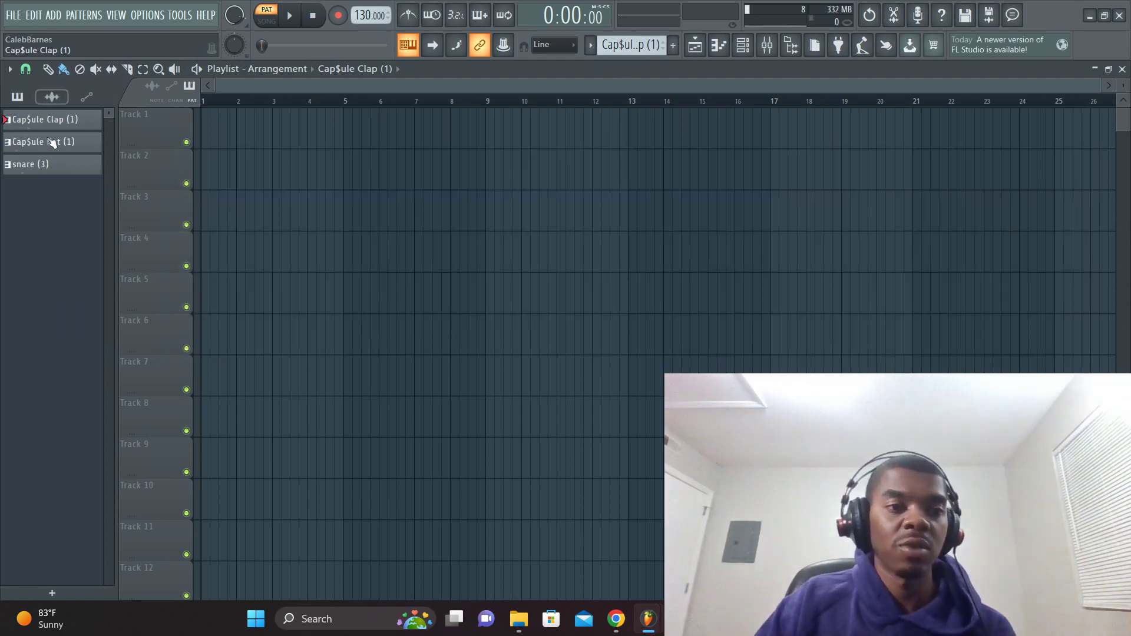
# - Select the clap, hat and snare patterns together and place them at bar 1 on Playlist tracks 1 to 3
pyautogui.click(25, 167)
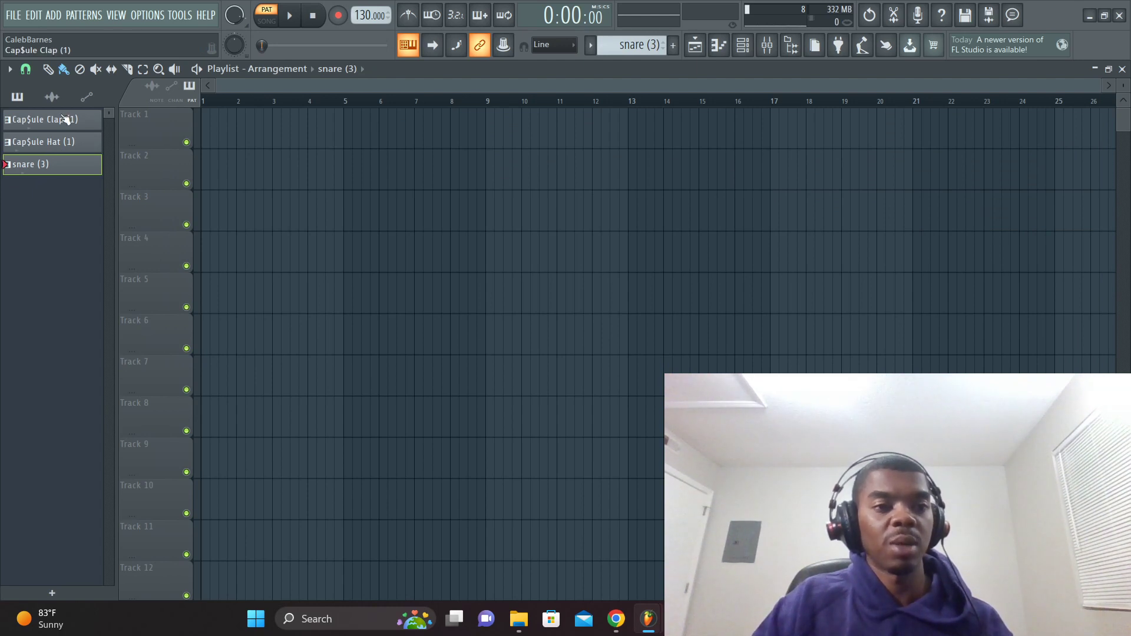
pyautogui.click(66, 120)
pyautogui.moveTo(63, 118); pyautogui.dragTo(176, 142)
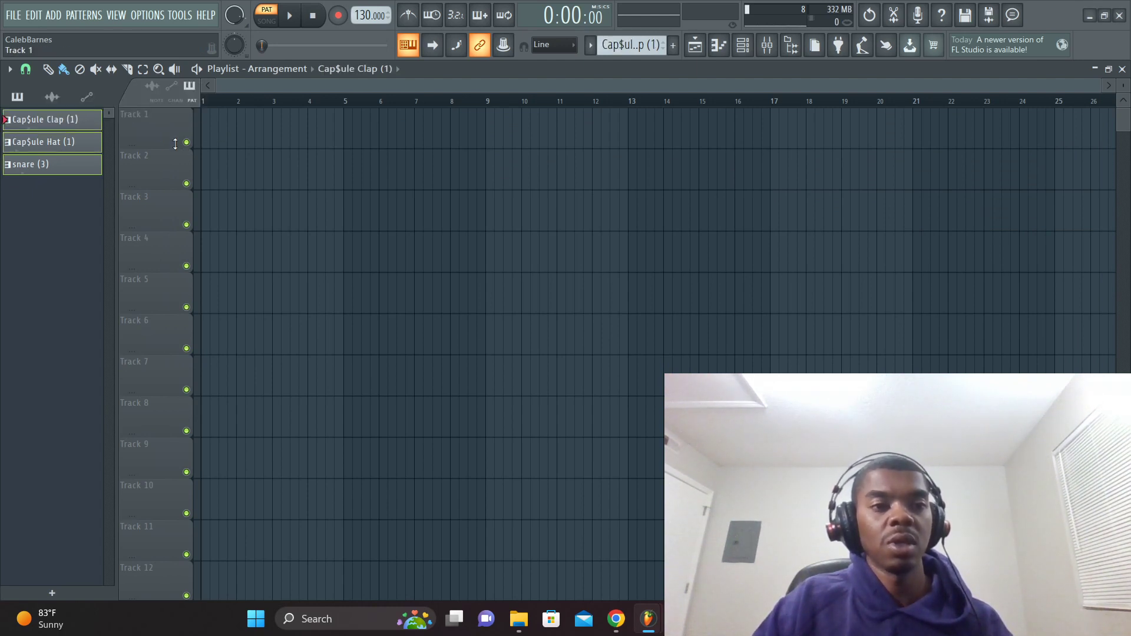
pyautogui.moveTo(56, 125); pyautogui.dragTo(200, 133)
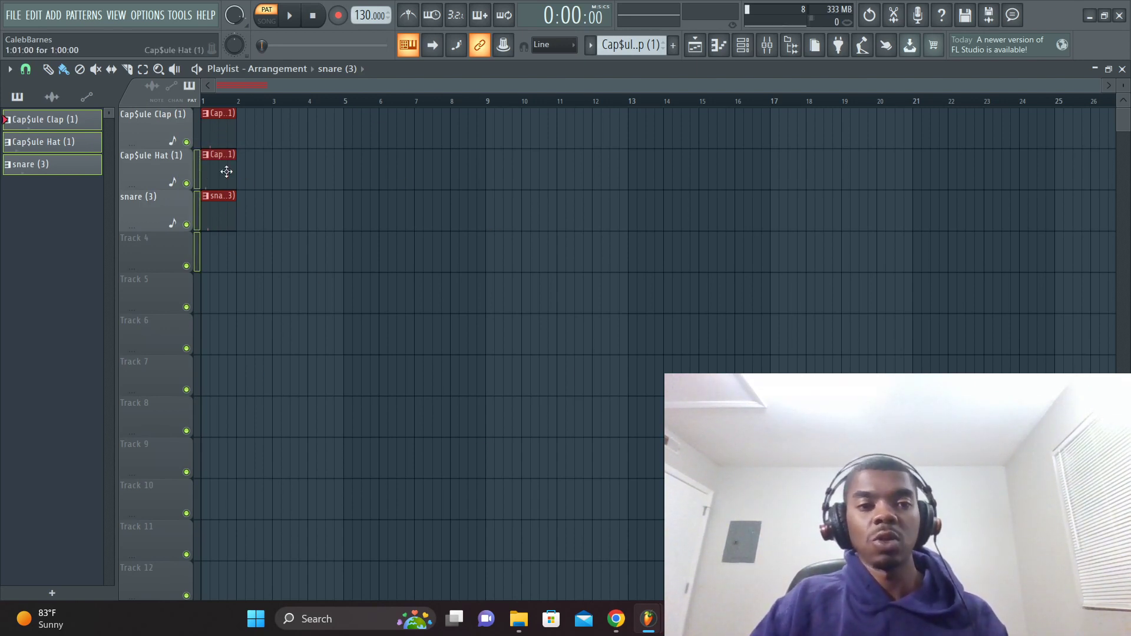
# - Delete the clap, hat and snare pattern clips from bar 1 of the Playlist
pyautogui.keyDown('ctrl'); pyautogui.click(233, 260); pyautogui.keyUp('ctrl')
pyautogui.rightClick(228, 218)
pyautogui.rightClick(226, 171)
pyautogui.rightClick(224, 121)
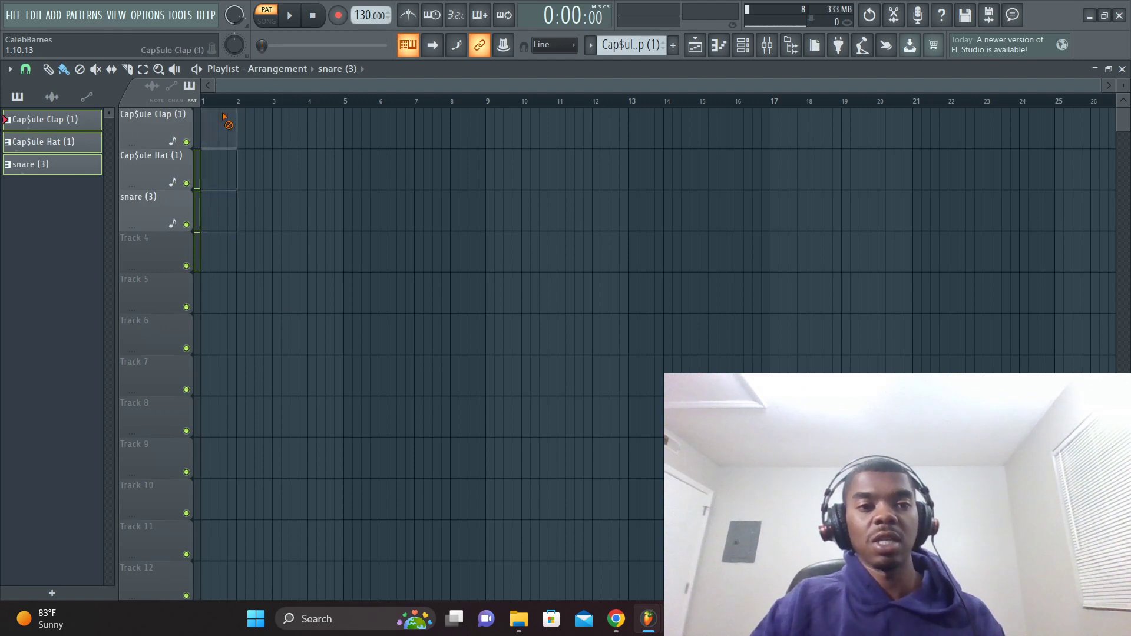
pyautogui.keyDown('ctrl'); pyautogui.rightClick(208, 176); pyautogui.keyUp('ctrl')
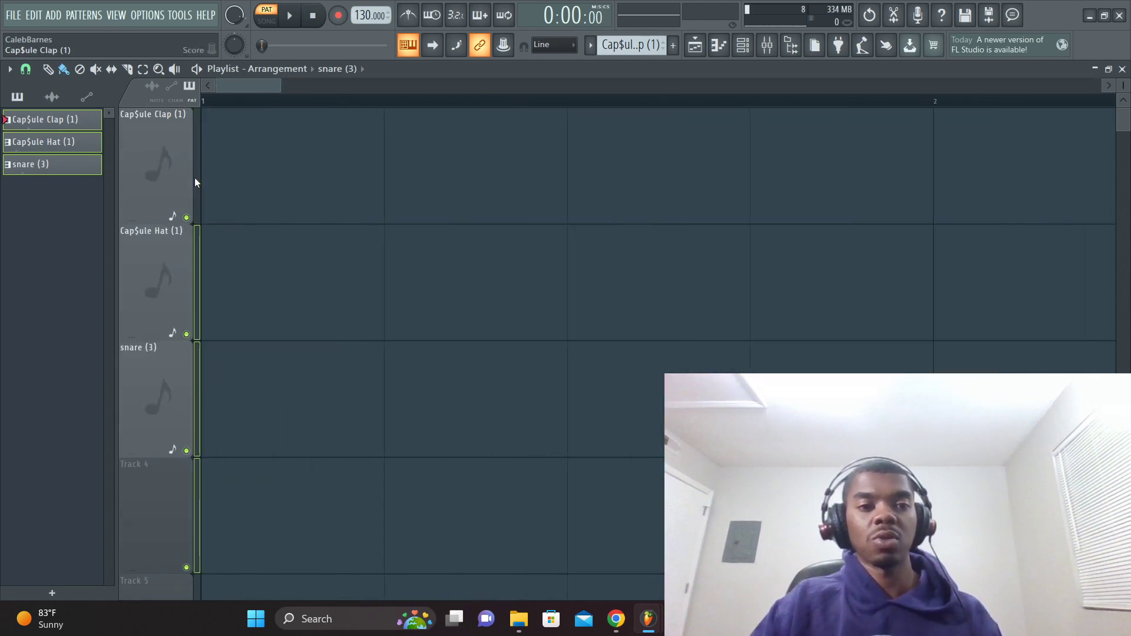
pyautogui.keyDown('ctrl'); pyautogui.rightClick(215, 164); pyautogui.keyUp('ctrl')
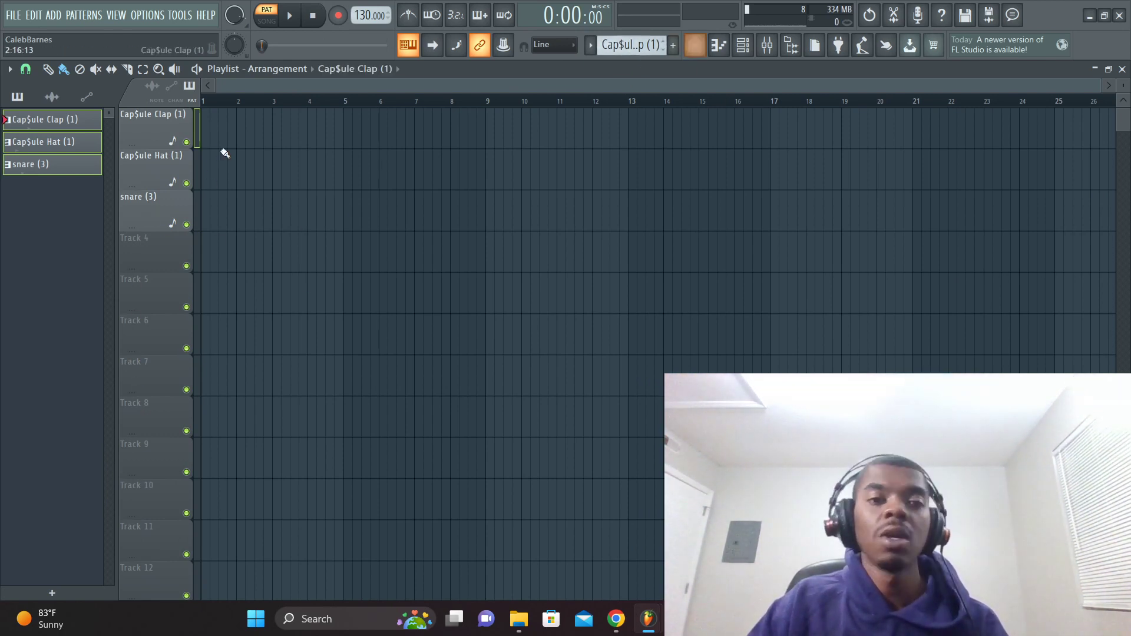
# - View and close the Piano roll, and show the Channel rack for the Cap$ule Clap (1) pattern
pyautogui.click(719, 45)
pyautogui.click(1123, 9)
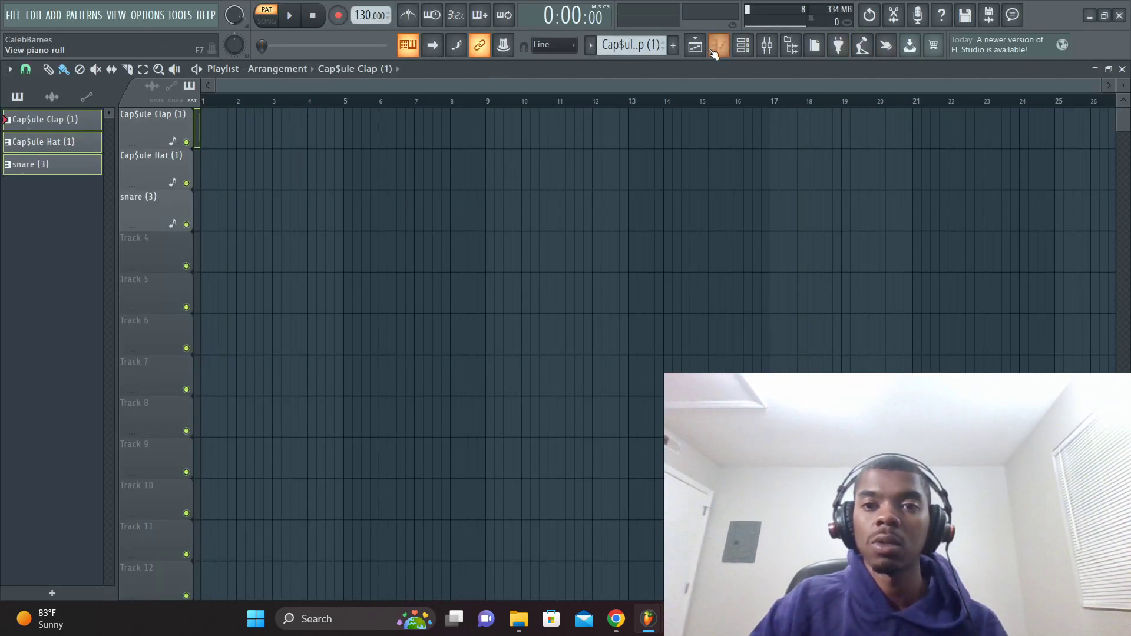
pyautogui.click(746, 47)
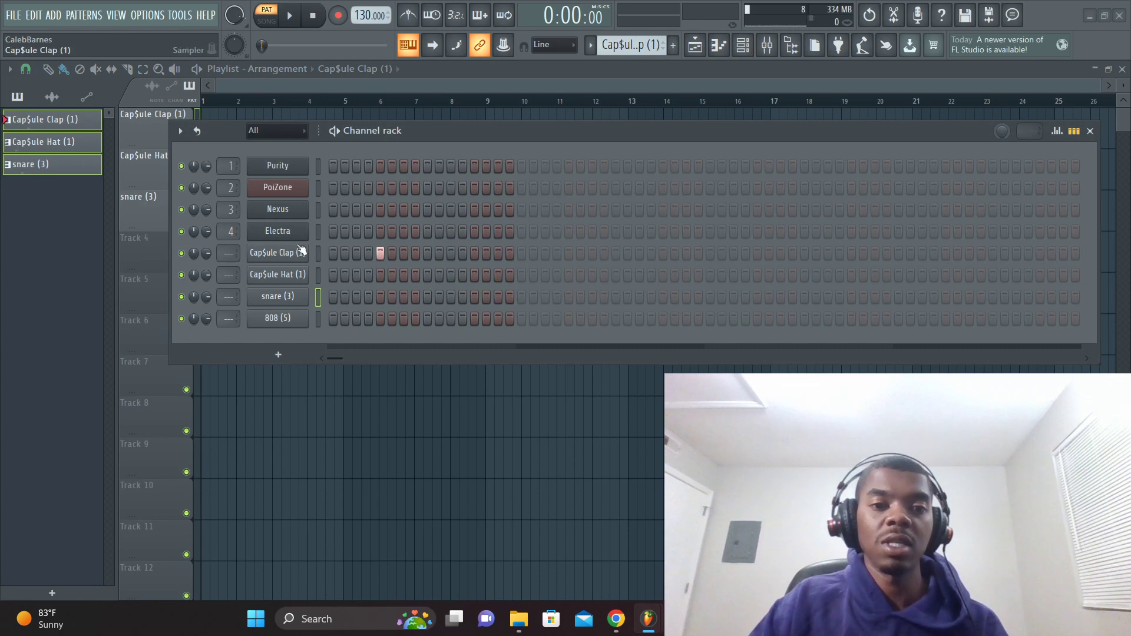
# - Clear the fifth step of the Cap$ule Clap (1) channel and hide the Channel rack
pyautogui.click(380, 253)
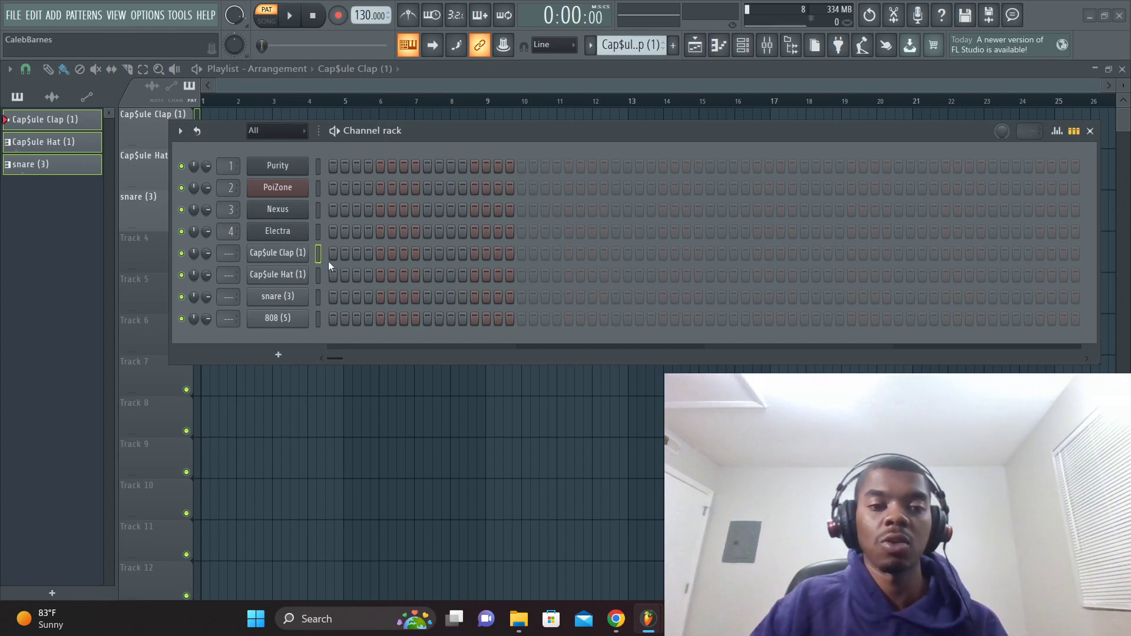
pyautogui.click(1090, 131)
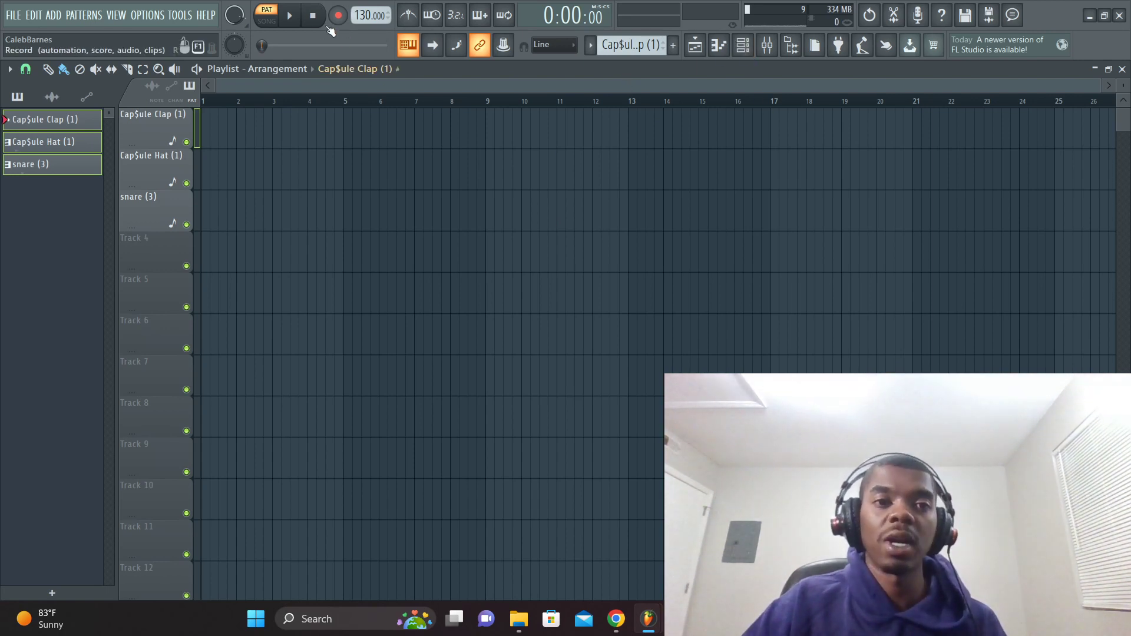
# - Switch playback to song mode, then play and stop the Playlist arrangement
pyautogui.click(266, 22)
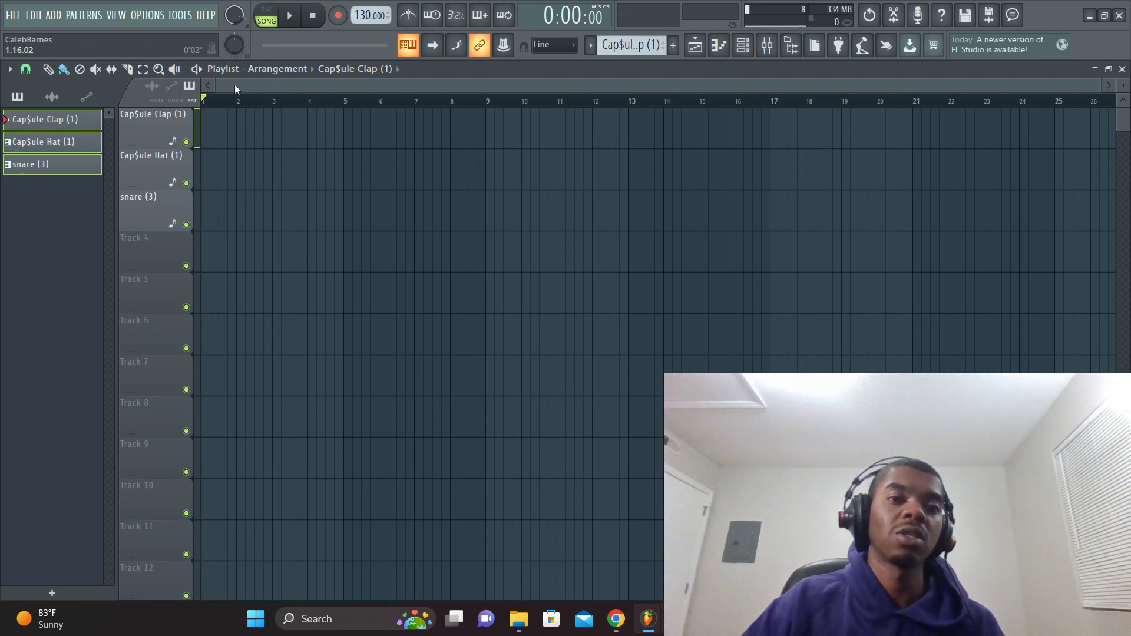
pyautogui.press('space')
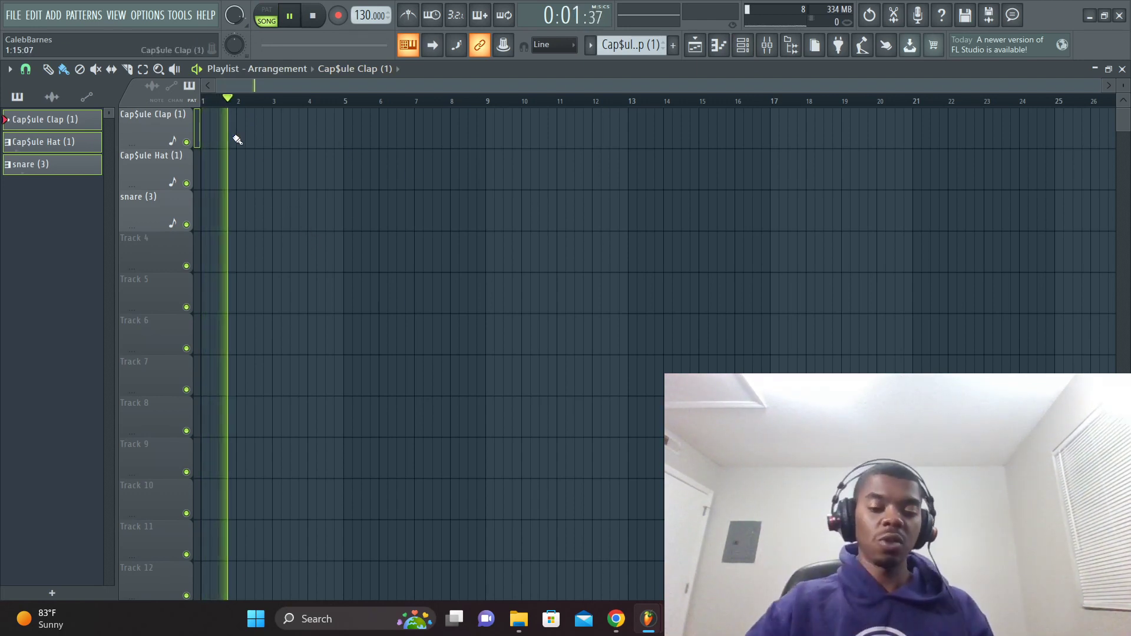
pyautogui.press('space')
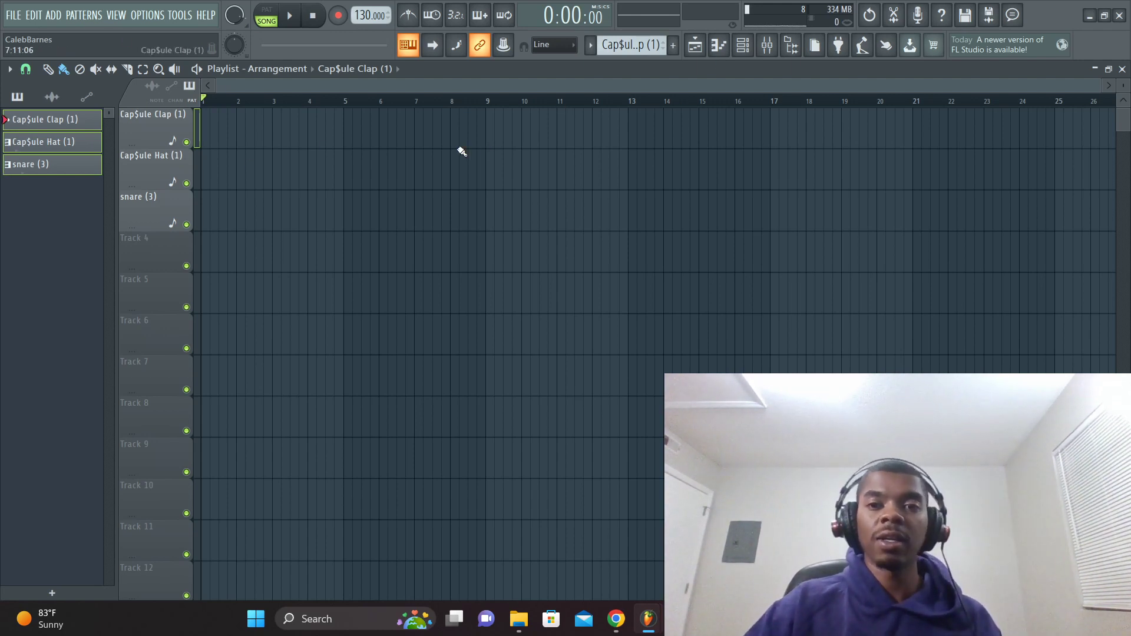
# - Show the Mixer and move its window up and to the right over the Playlist
pyautogui.click(743, 45)
pyautogui.click(743, 45)
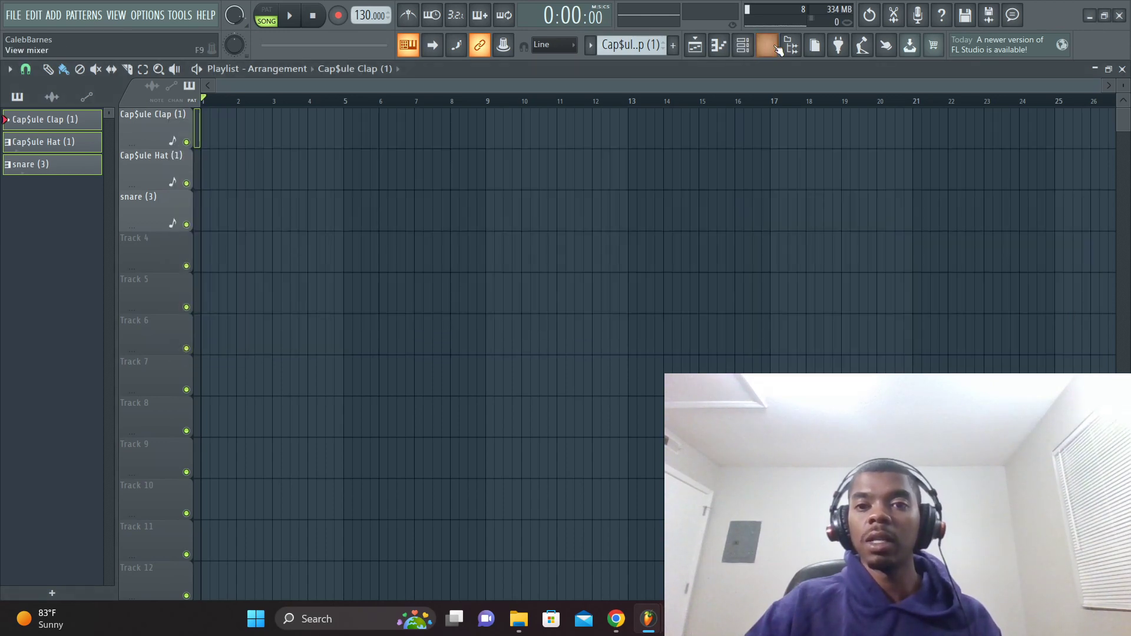
pyautogui.click(766, 50)
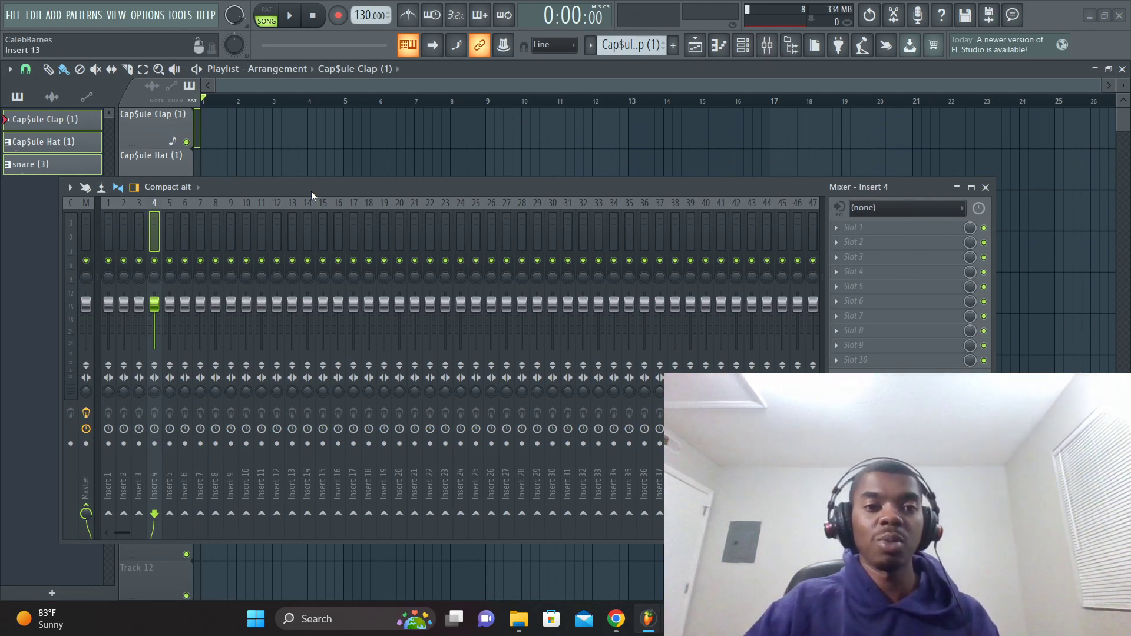
pyautogui.moveTo(315, 189); pyautogui.dragTo(366, 155)
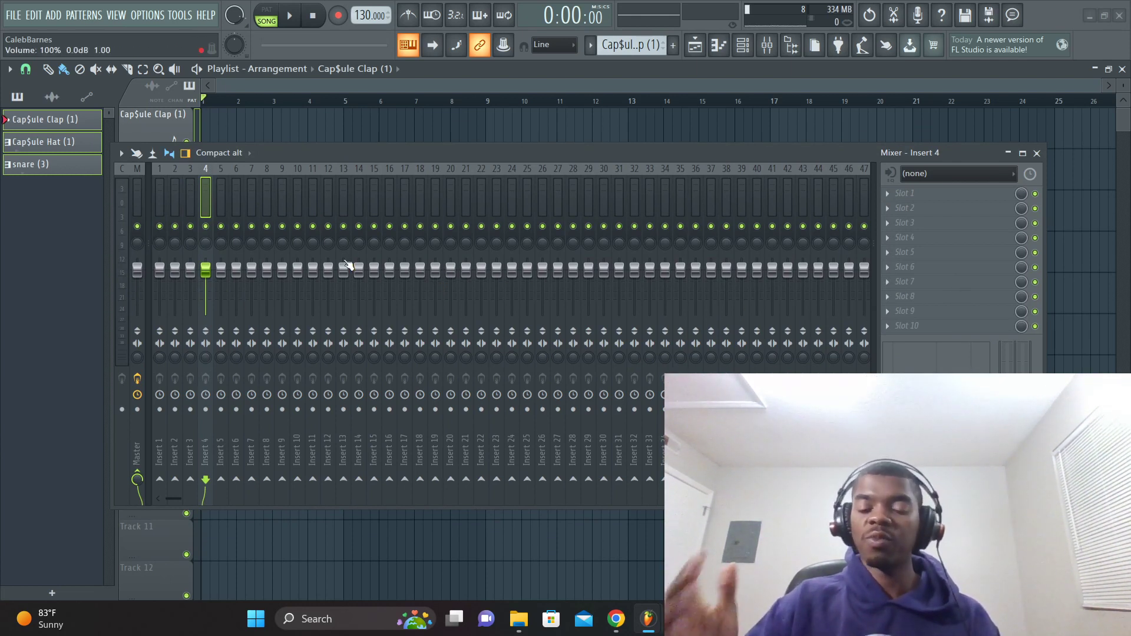
# - Examine the effect plugins available for slot 1 of Mixer Insert 4 without adding one, and close the Mixer
pyautogui.click(908, 194)
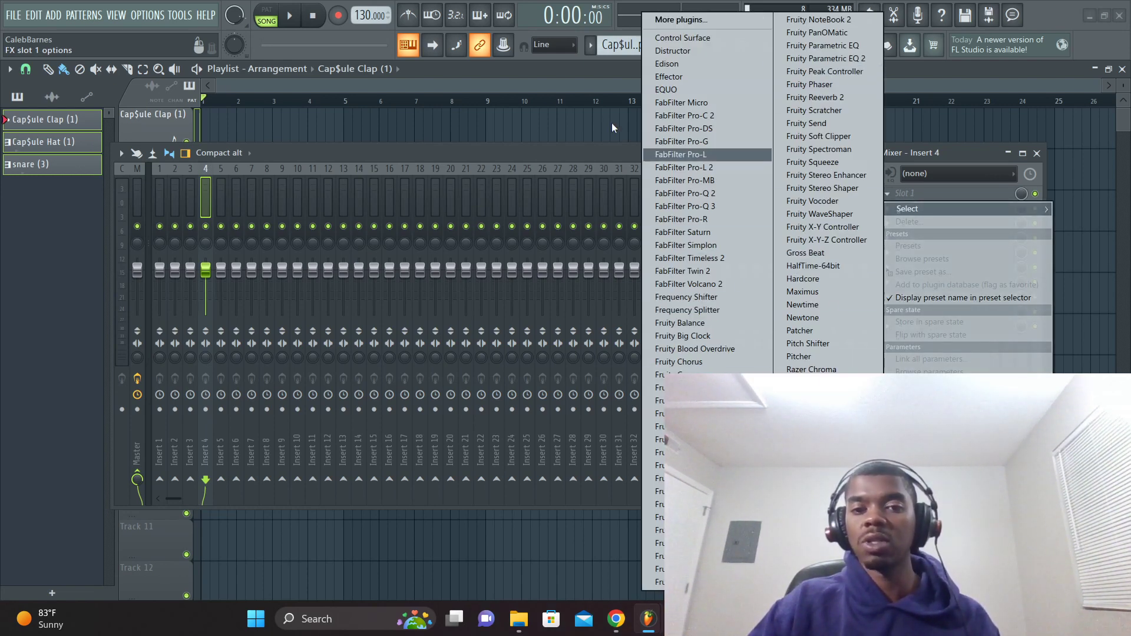
pyautogui.click(525, 151)
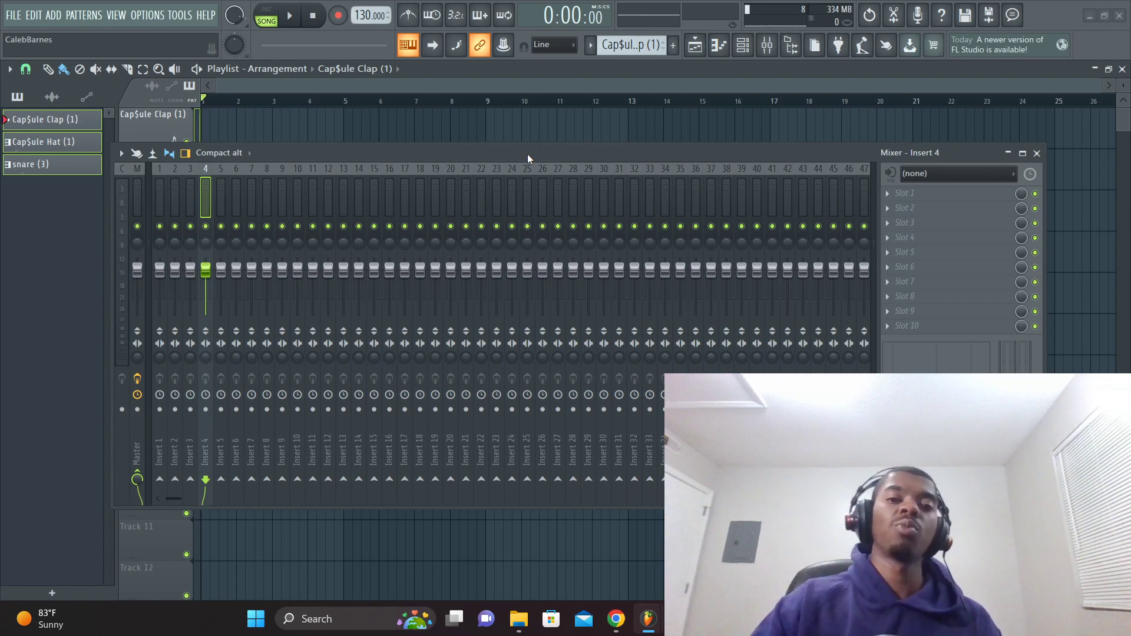
pyautogui.click(1038, 154)
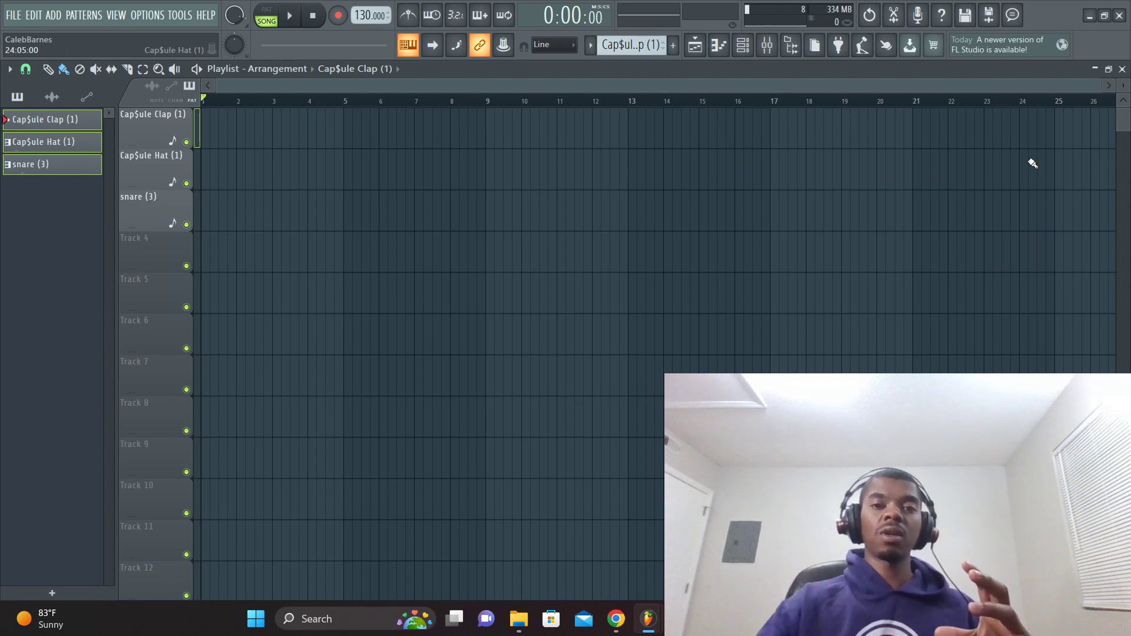
# - Show the Channel rack over the Playlist and hide it again
pyautogui.click(744, 46)
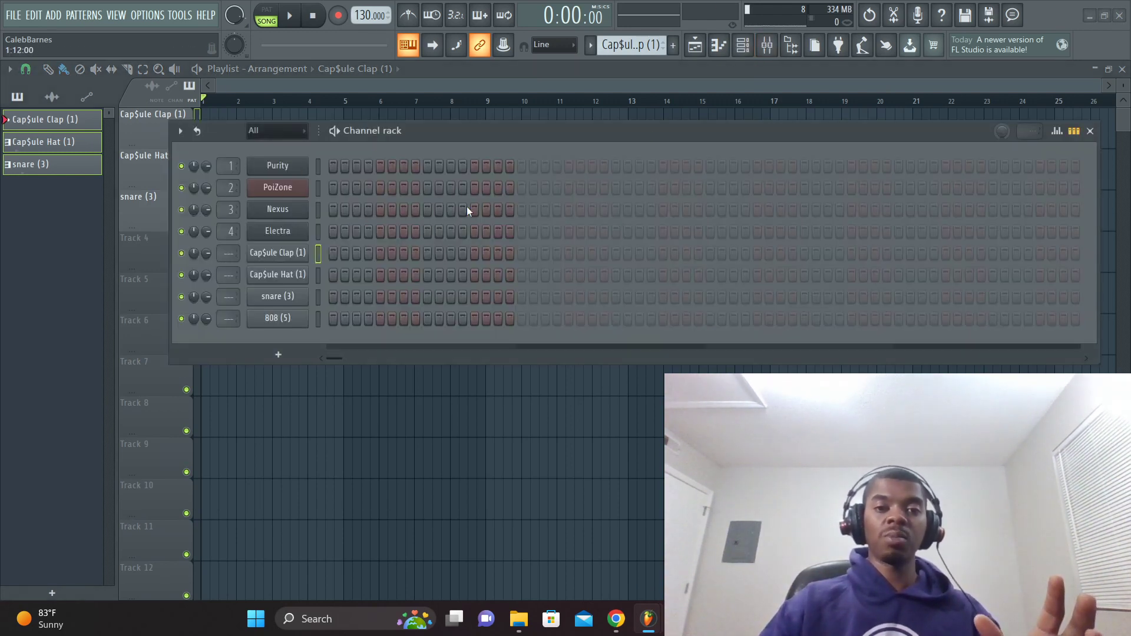
pyautogui.click(1090, 132)
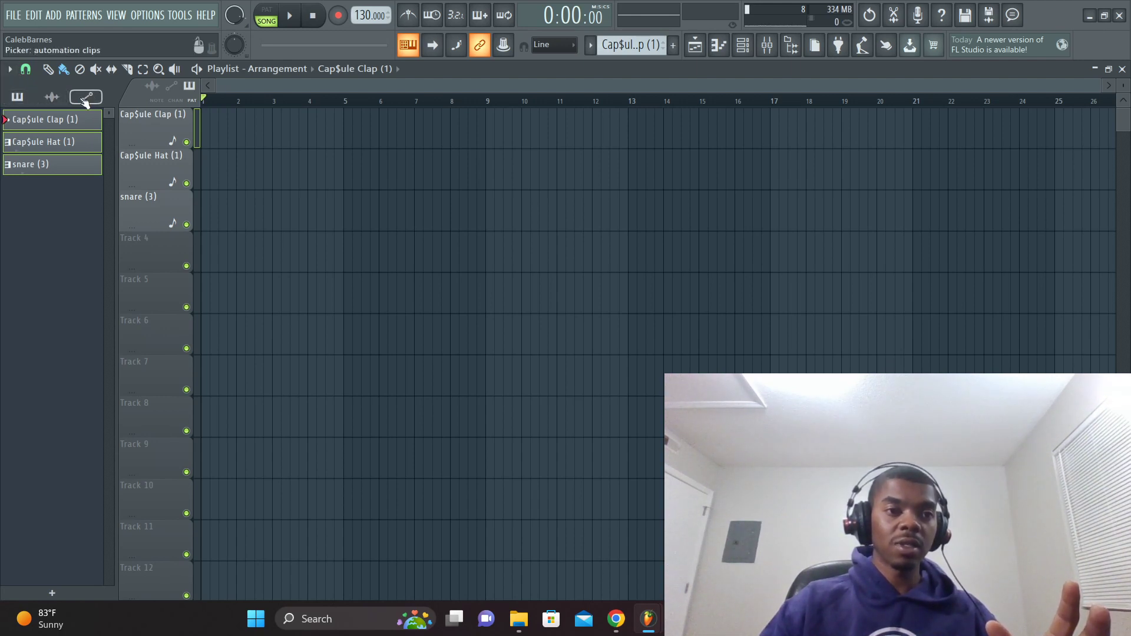
# - Show the Browser, move it up over the Playlist's pattern list, and close it
pyautogui.click(11, 71)
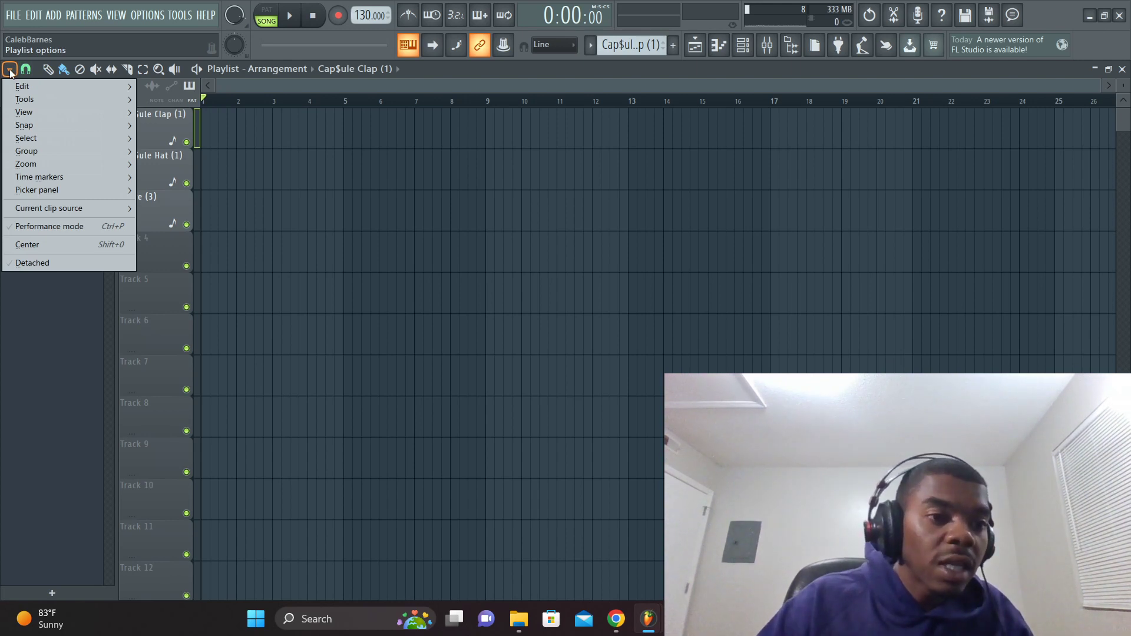
pyautogui.click(10, 71)
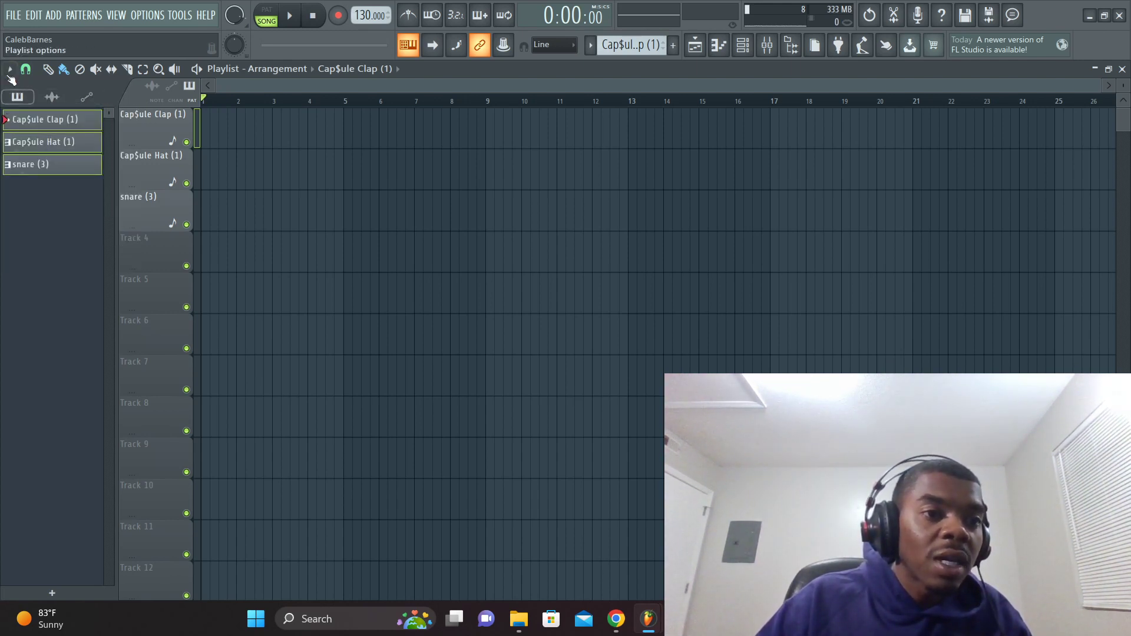
pyautogui.click(122, 16)
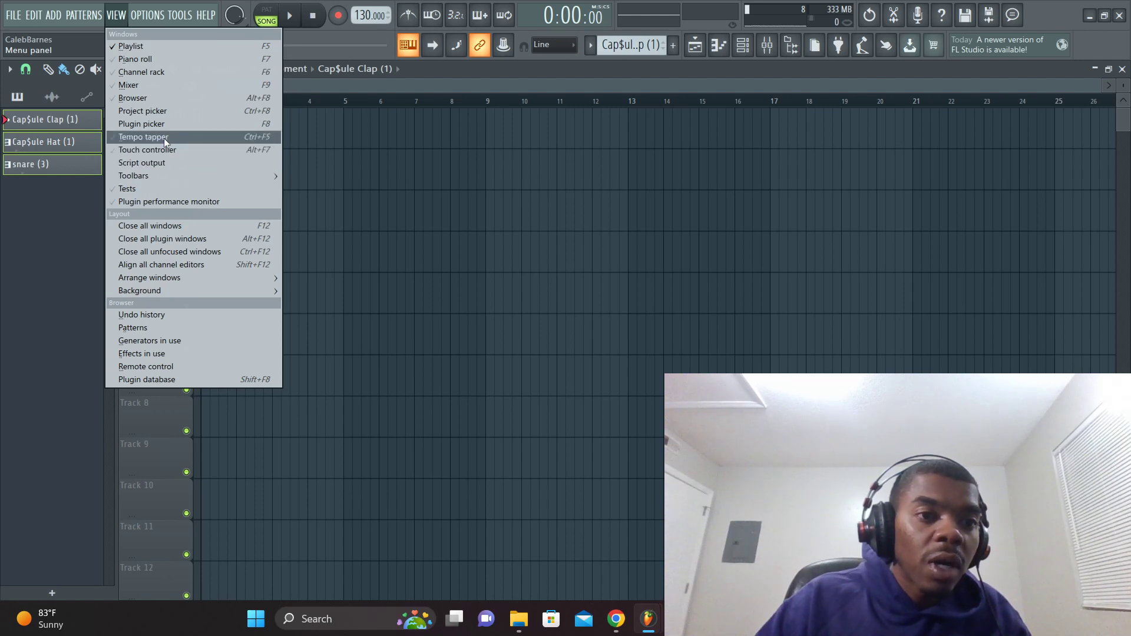
pyautogui.click(151, 97)
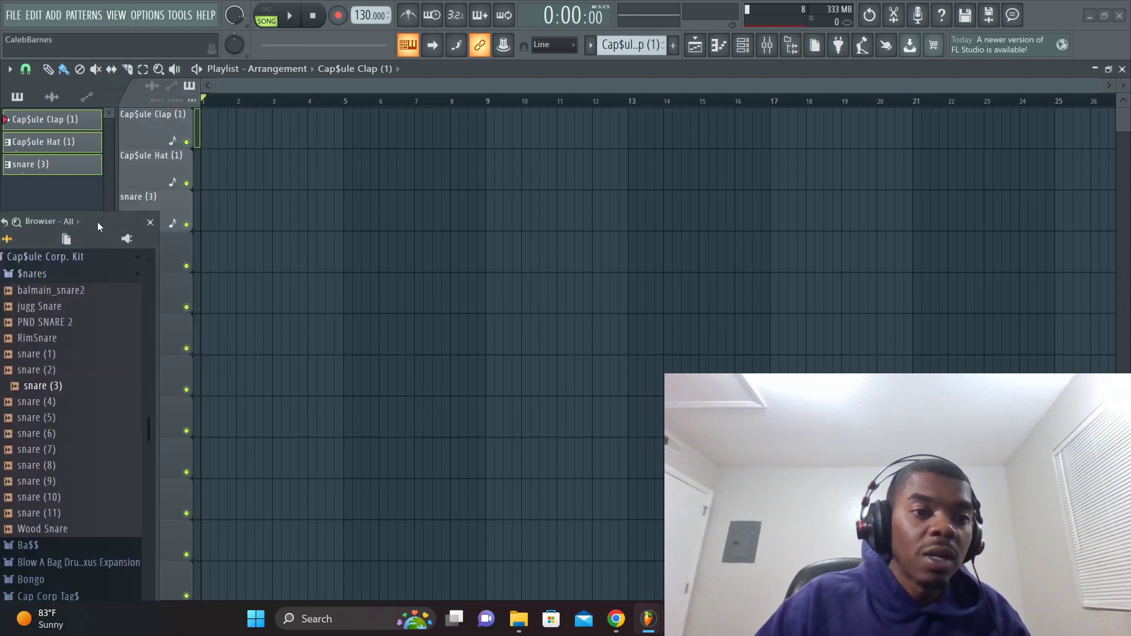
pyautogui.moveTo(97, 221); pyautogui.dragTo(130, 101)
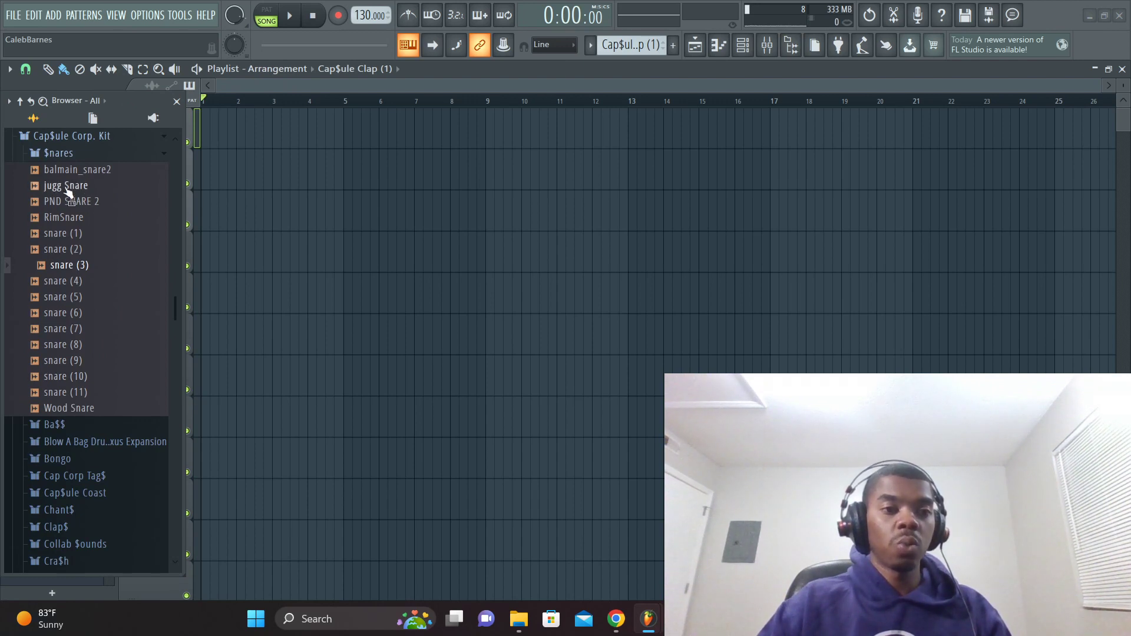
pyautogui.click(176, 102)
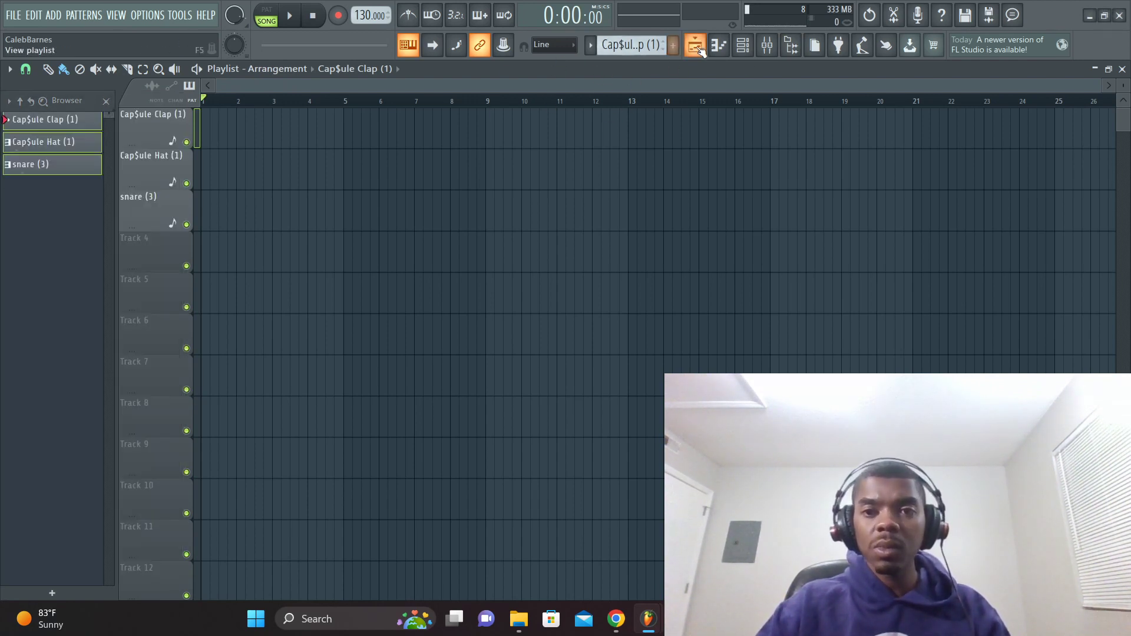
# - Show the Channel rack, move its window slightly up, and close it
pyautogui.click(730, 46)
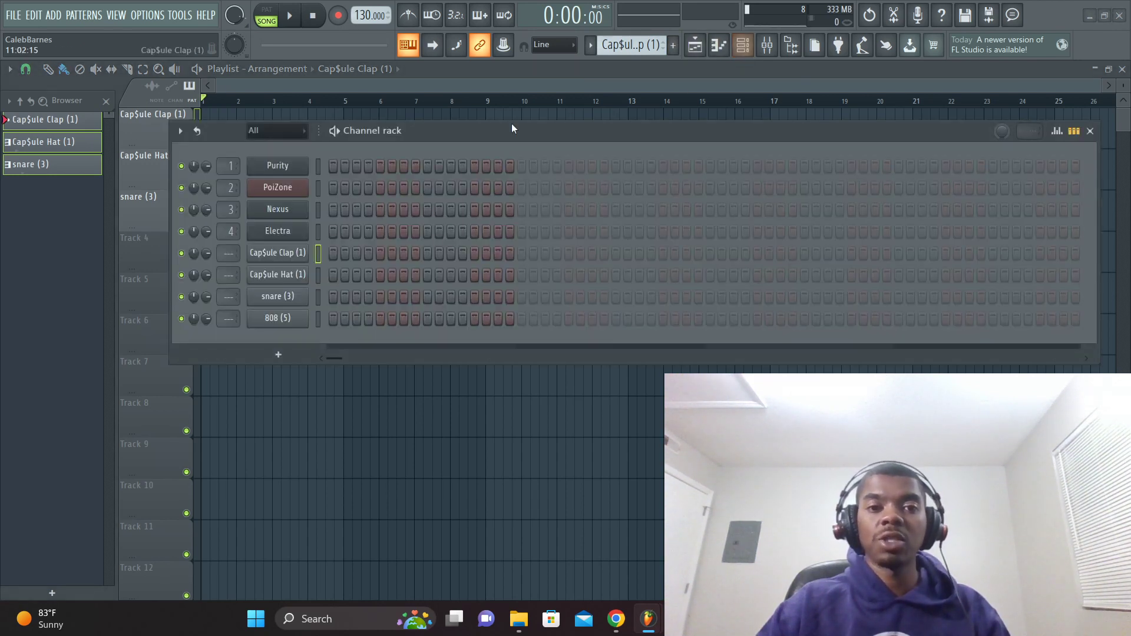
pyautogui.moveTo(508, 132); pyautogui.dragTo(504, 114)
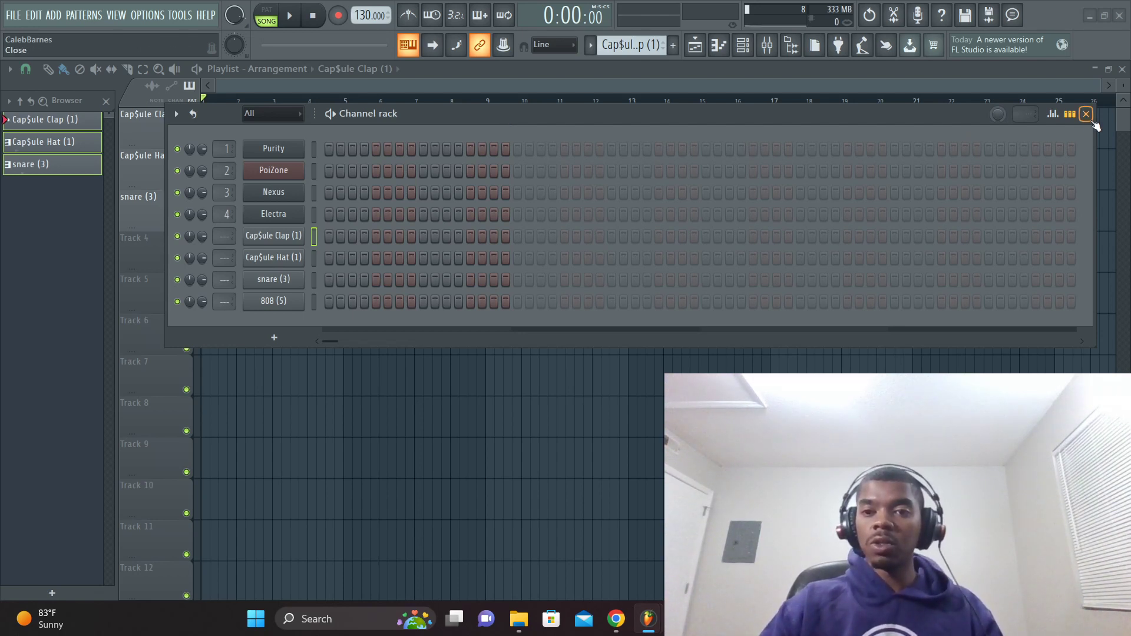
pyautogui.click(1086, 114)
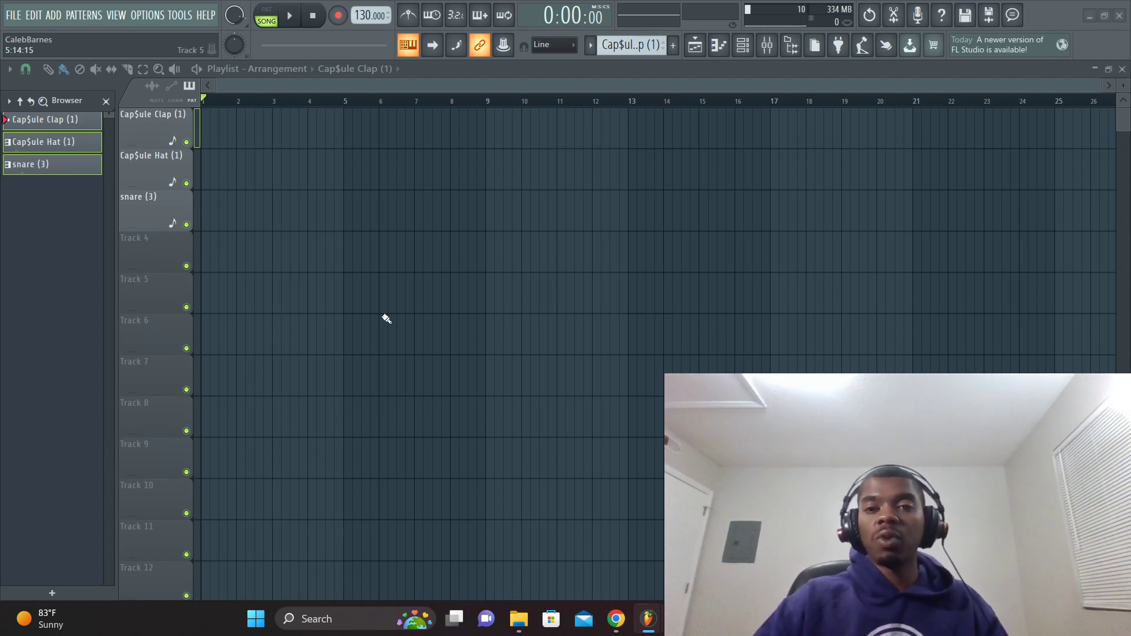
# - View and close the Mixer, and do the same with the Channel rack
pyautogui.click(767, 44)
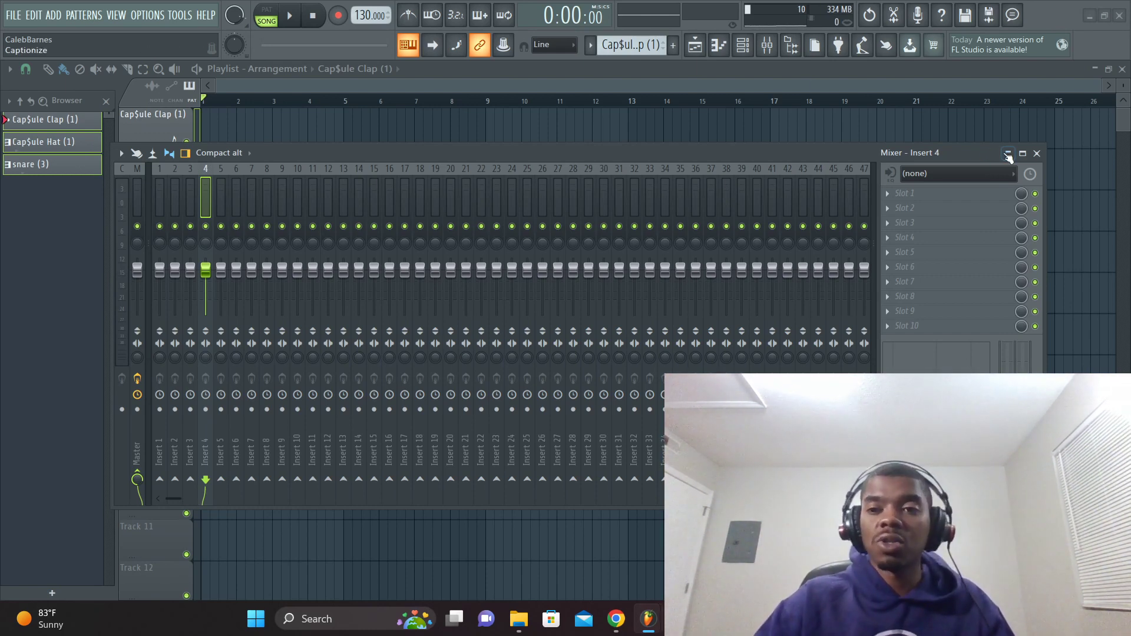
pyautogui.click(1038, 153)
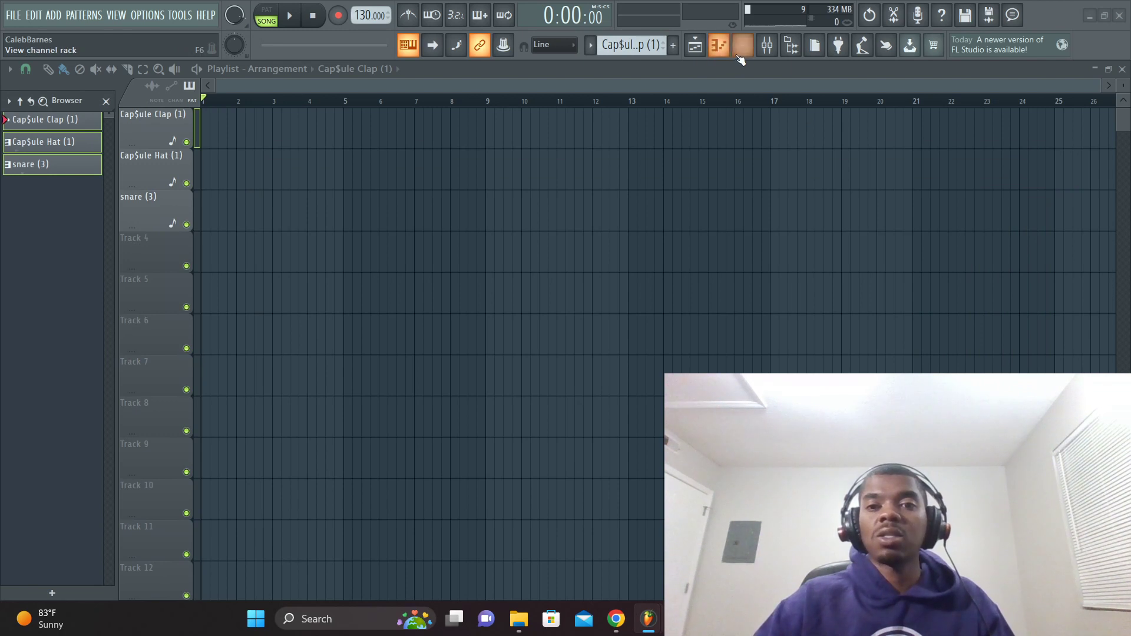
pyautogui.click(743, 46)
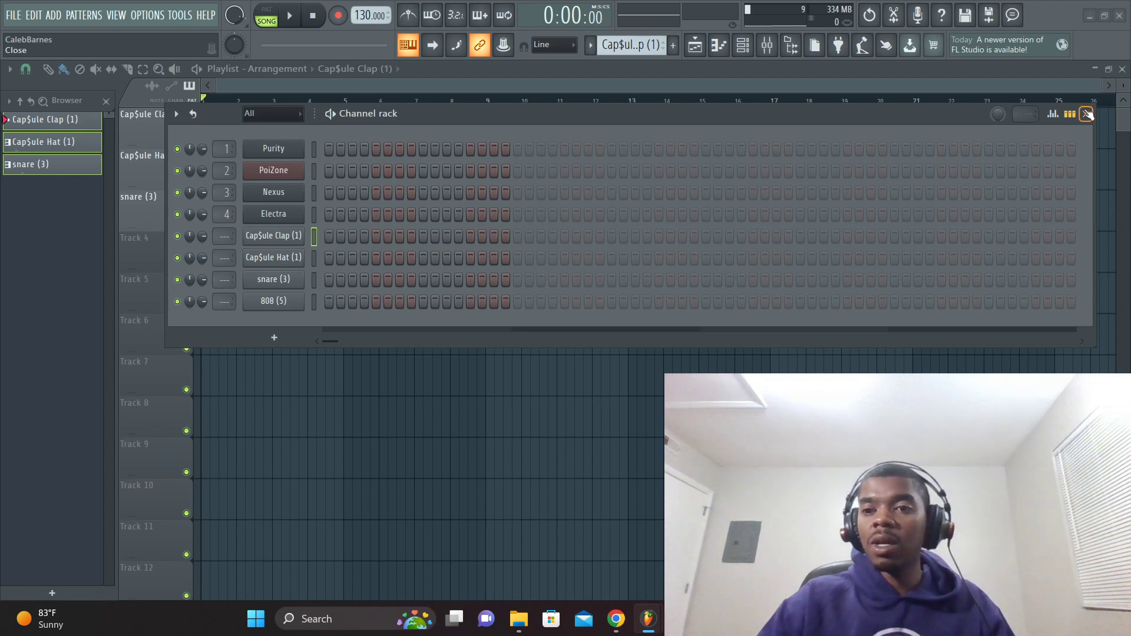
pyautogui.click(1086, 114)
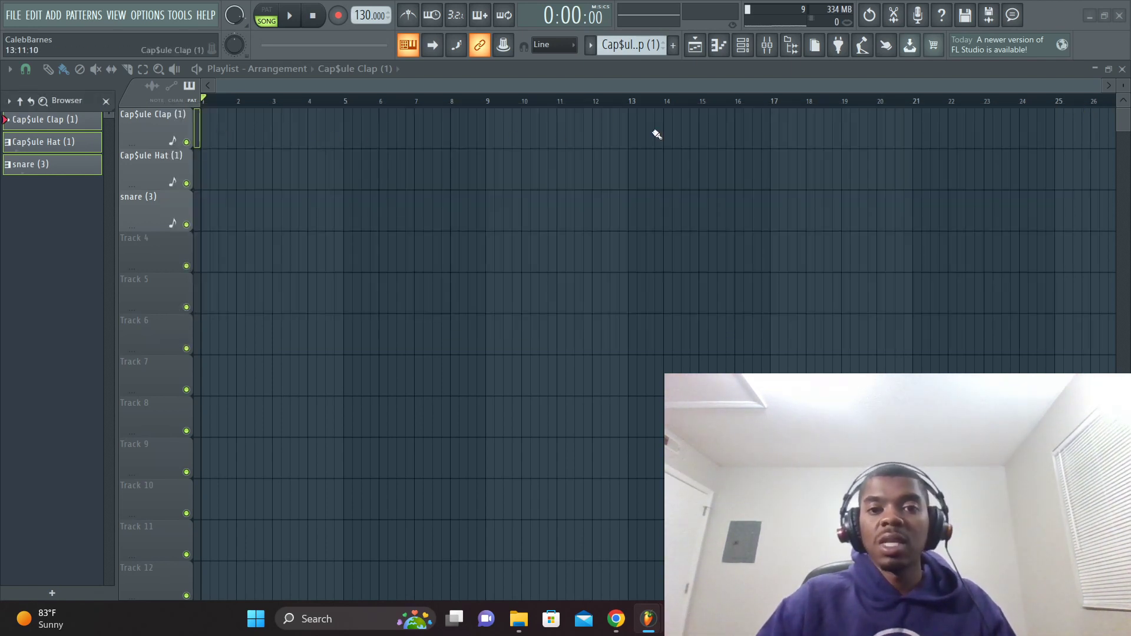